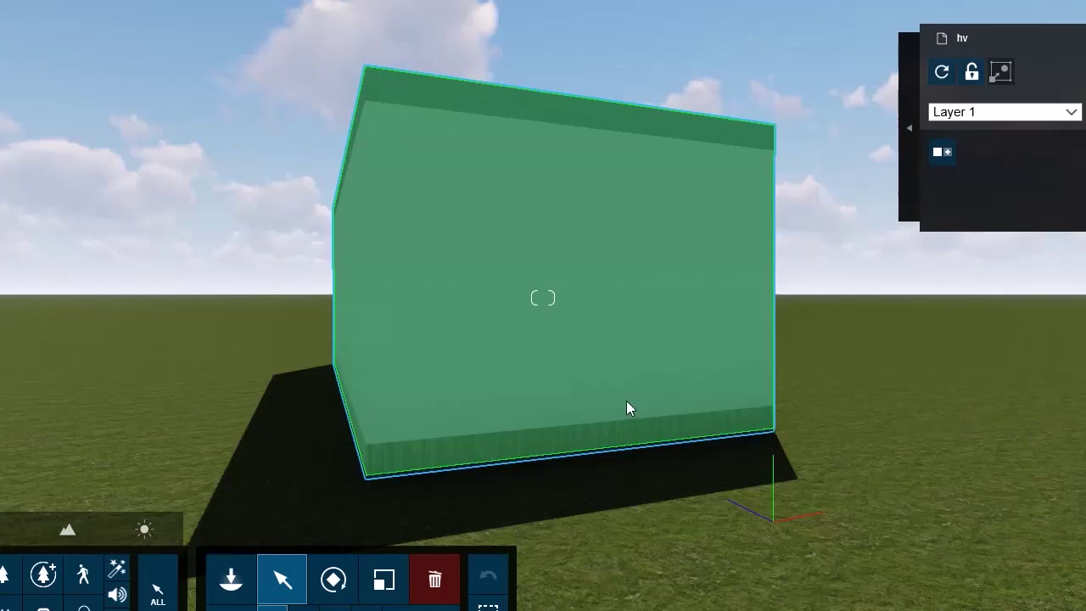
Examine the hv building from outside, then fly the camera through its wall into the interior
{"action": "left_click", "coordinate": [627, 402]}
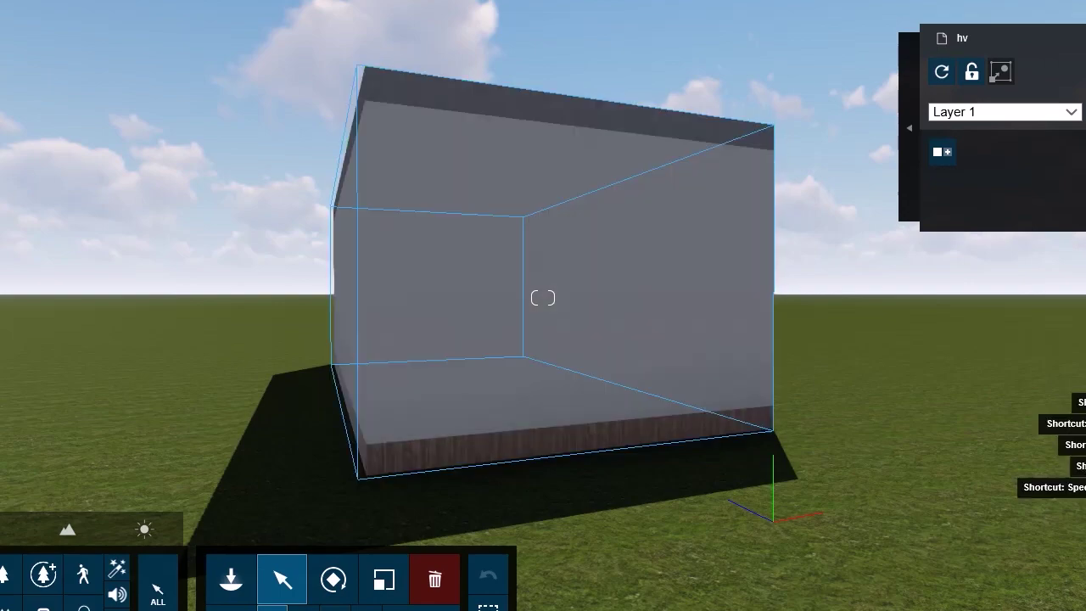
{"action": "right_click_drag", "start_coordinate": [637, 432], "coordinate": [602, 466]}
{"action": "key", "text": "s"}
{"action": "key", "text": "w"}
{"action": "middle_click_drag", "start_coordinate": [610, 332], "coordinate": [590, 477]}
{"action": "right_click_drag", "start_coordinate": [502, 392], "coordinate": [504, 400]}
{"action": "left_click", "coordinate": [504, 402]}
{"action": "key", "text": "d"}
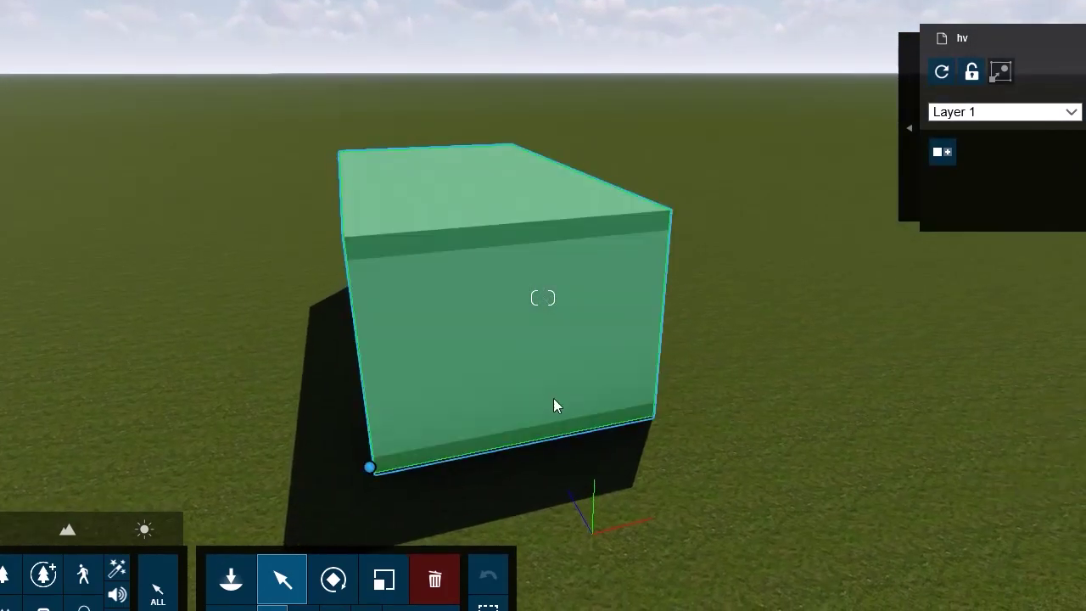
{"action": "scroll", "coordinate": [542, 379], "scroll_direction": "up", "scroll_amount": 2}
{"action": "right_click_drag", "start_coordinate": [543, 377], "coordinate": [514, 361]}
{"action": "key", "text": "w"}
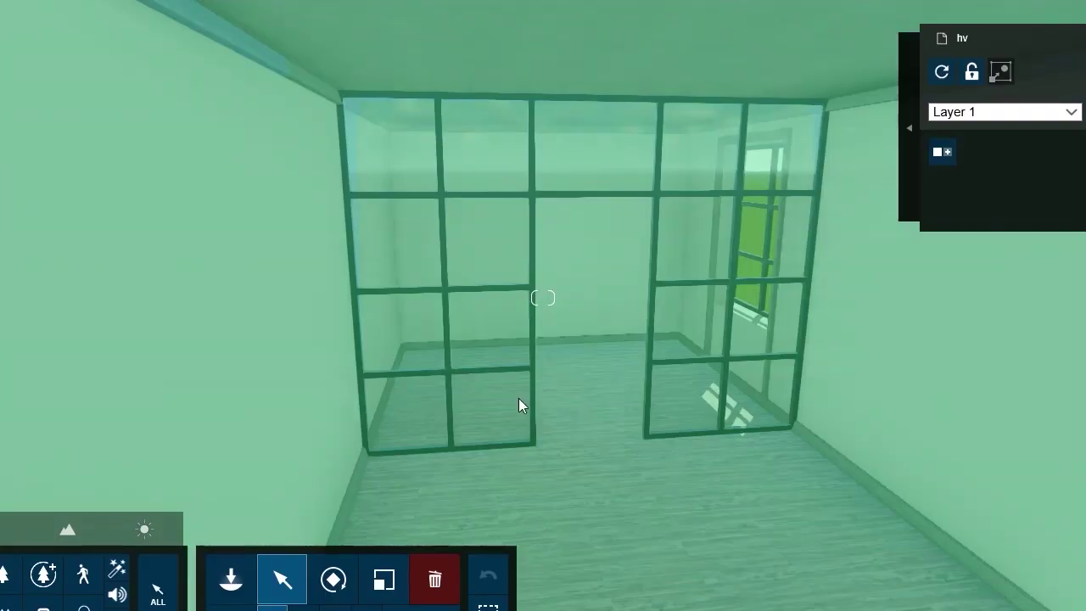
Examine the room interior around the glass partition and the side window
{"action": "key", "text": "w"}
{"action": "right_click_drag", "start_coordinate": [700, 428], "coordinate": [849, 424]}
{"action": "right_click_drag", "start_coordinate": [639, 16], "coordinate": [617, 5]}
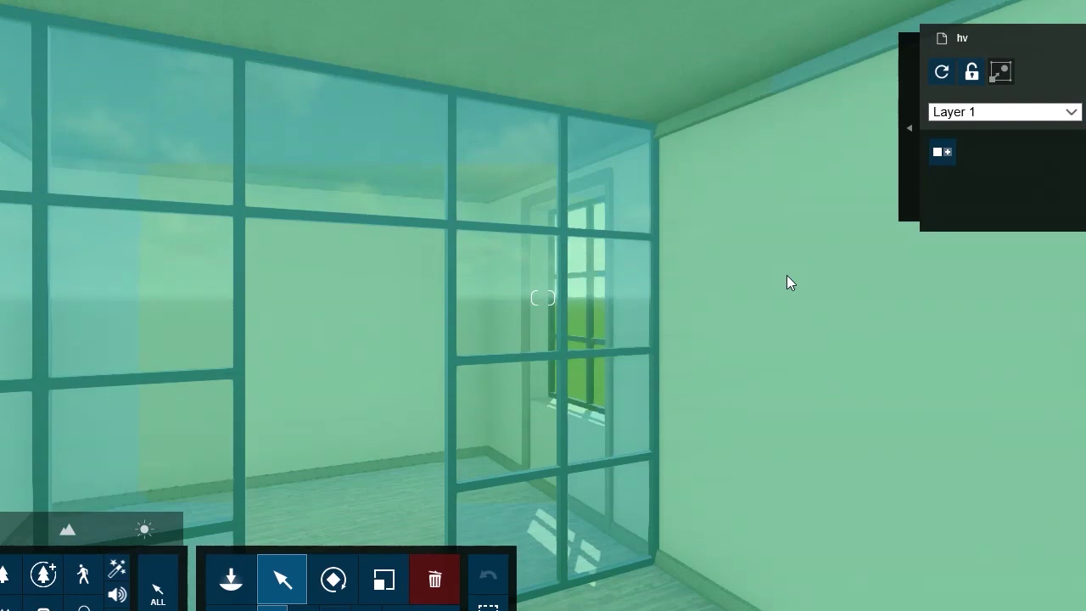
{"action": "key", "text": "s"}
{"action": "right_click_drag", "start_coordinate": [594, 313], "coordinate": [572, 328]}
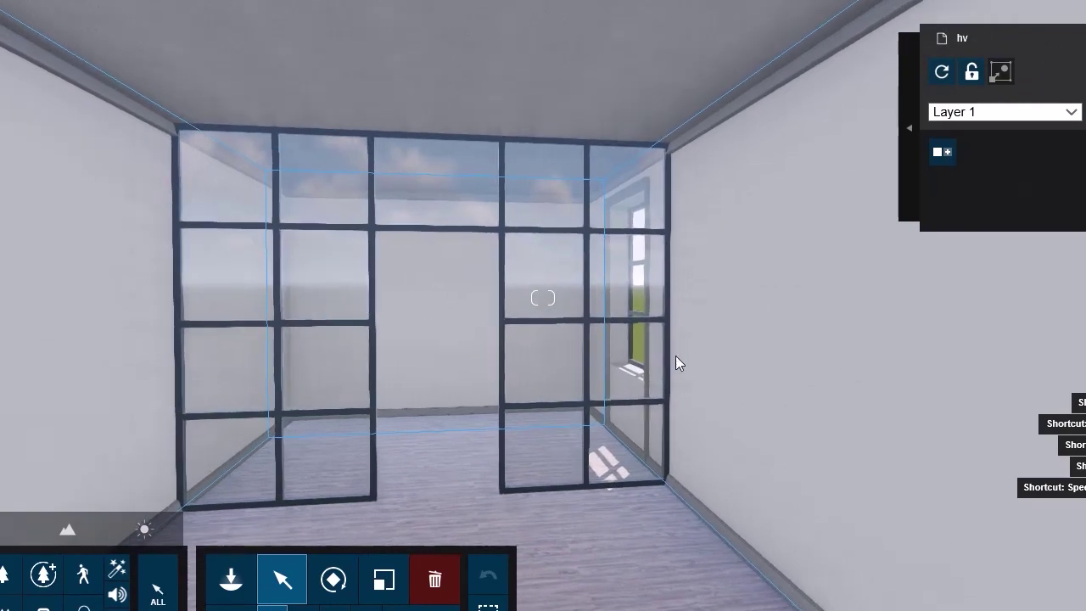
{"action": "key", "text": "w"}
{"action": "key", "text": "s"}
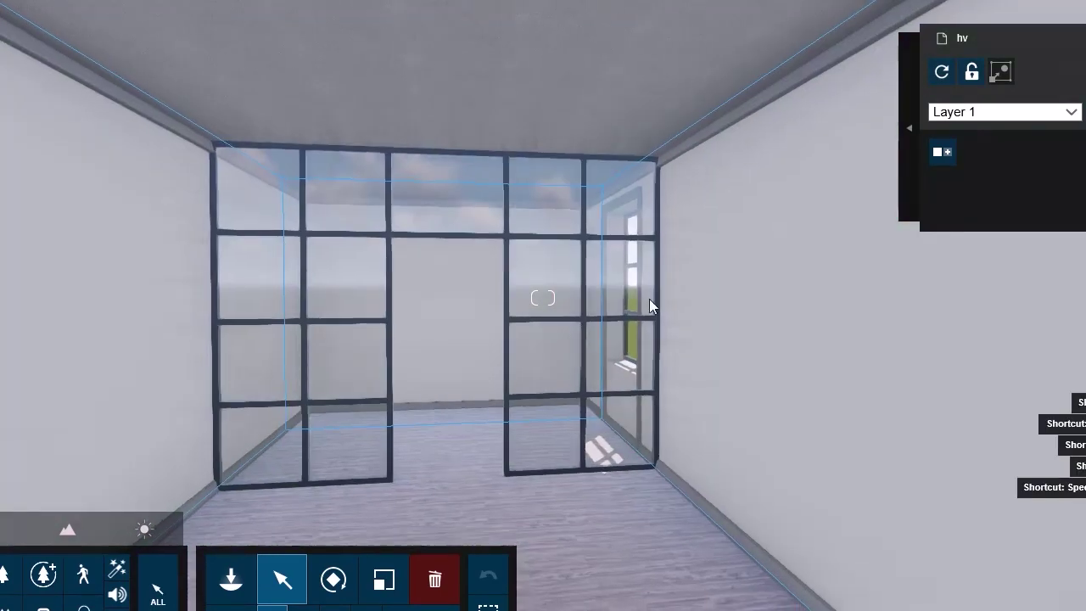
{"action": "key", "text": "w"}
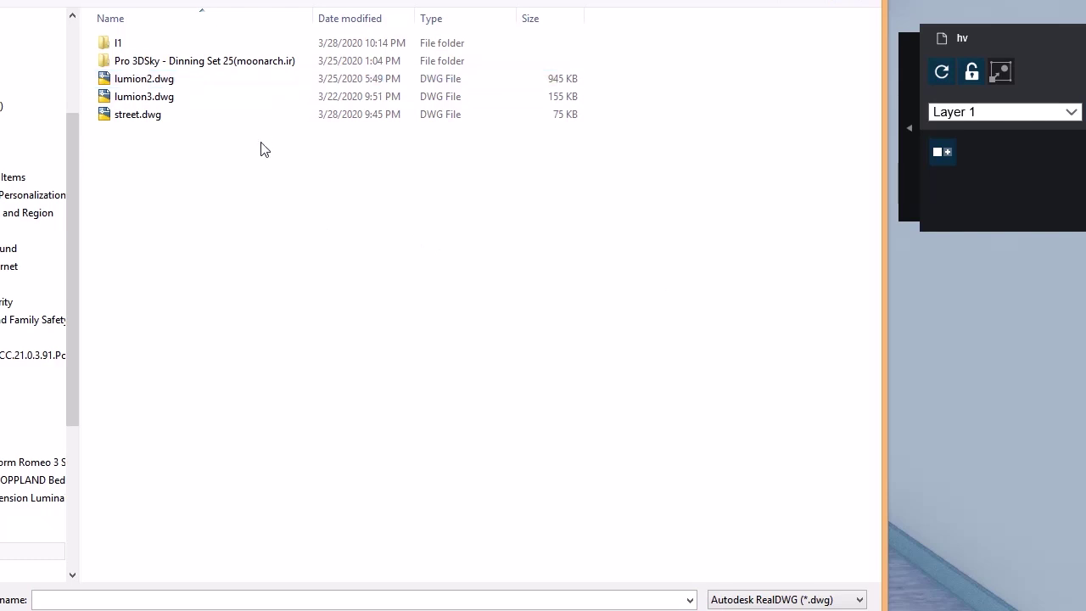
Import Dinning Set.max from the Pro 3DSky - Dinning Set 25 folder, showing only Max files
{"action": "double_click", "coordinate": [140, 44]}
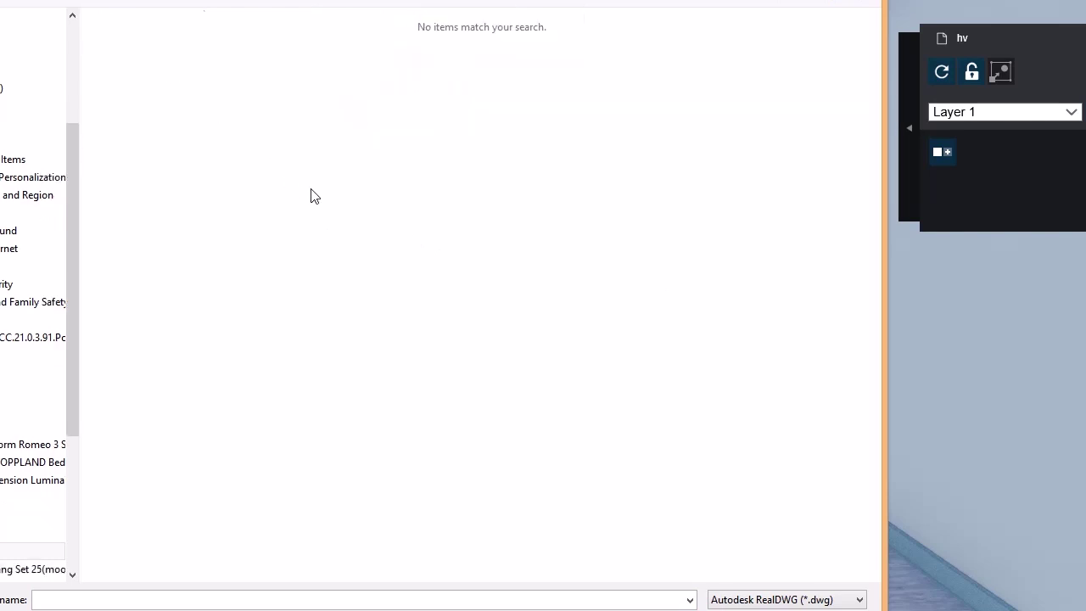
{"action": "key", "text": "BackSpace"}
{"action": "double_click", "coordinate": [199, 61]}
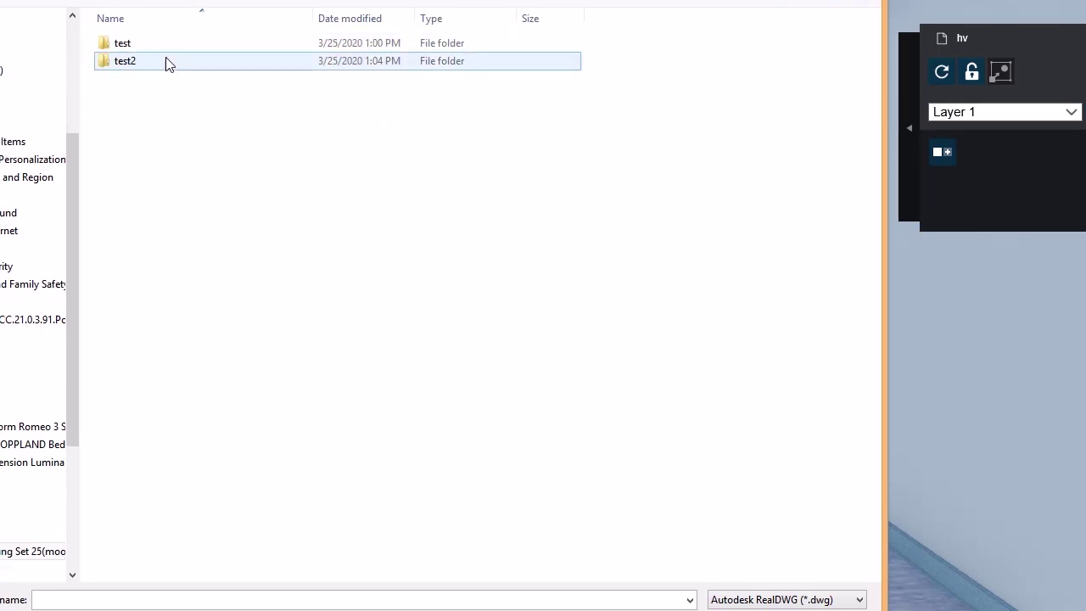
{"action": "double_click", "coordinate": [167, 64]}
{"action": "key", "text": "BackSpace"}
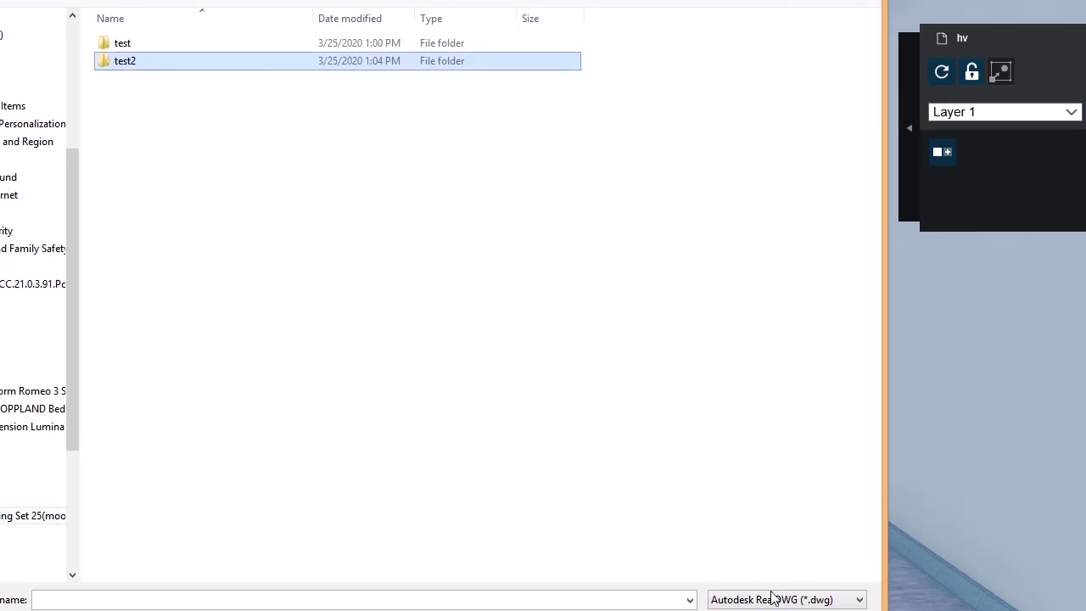
{"action": "left_click", "coordinate": [772, 599]}
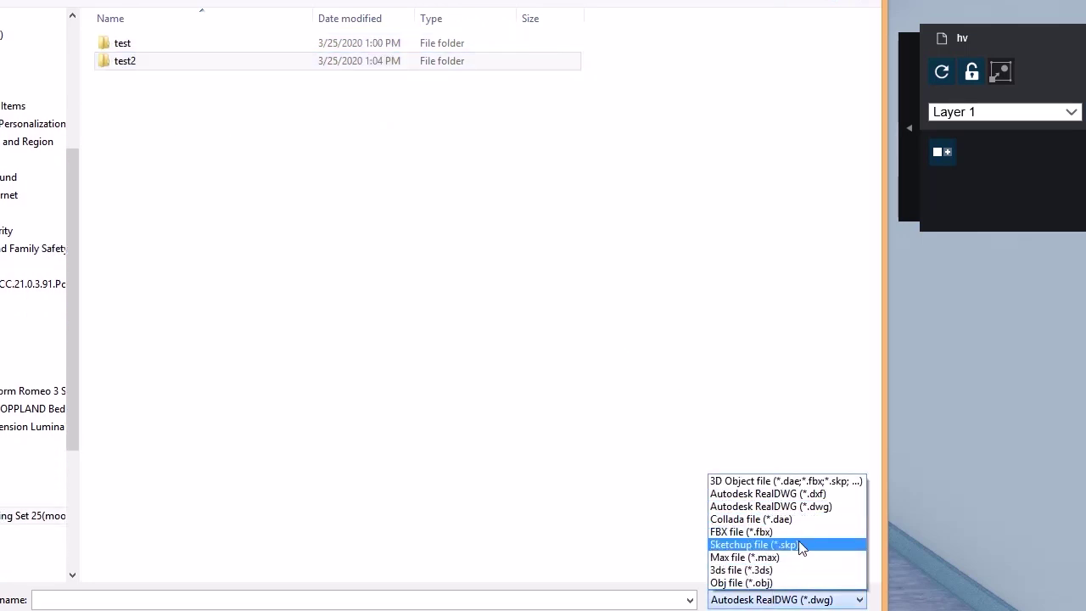
{"action": "left_click", "coordinate": [773, 558]}
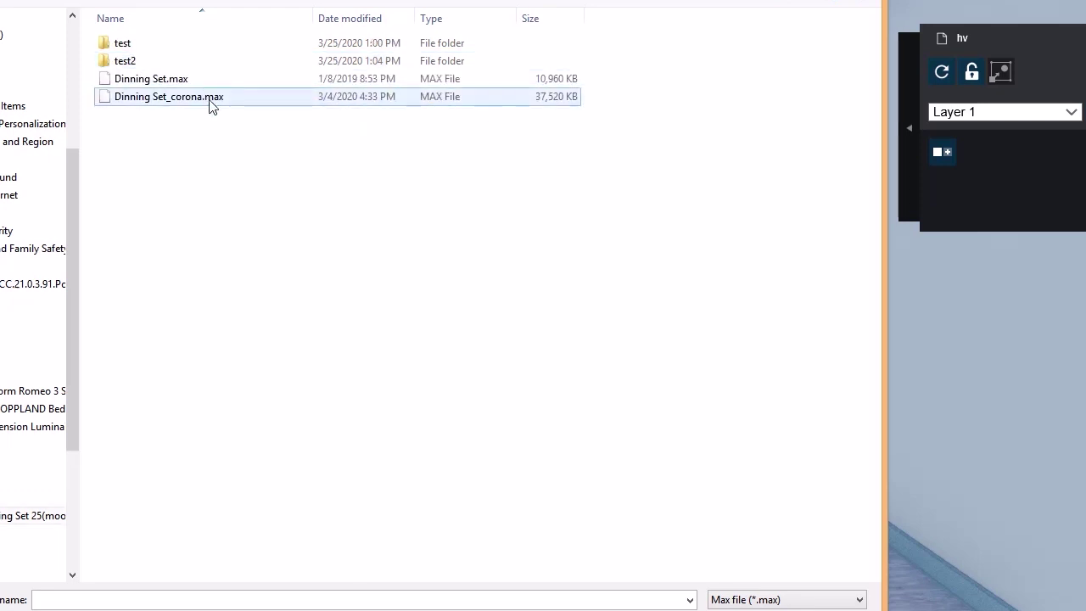
{"action": "double_click", "coordinate": [153, 79]}
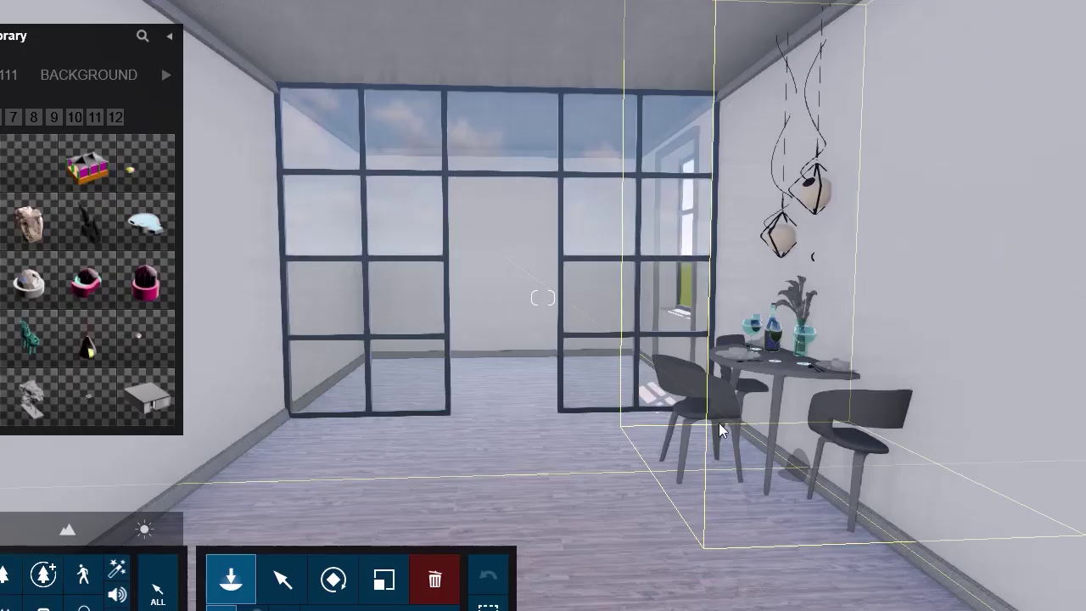
Place the imported dining set on the room floor in front of the glass partition and inspect it up close
{"action": "left_click_drag", "start_coordinate": [682, 375], "coordinate": [538, 487]}
{"action": "right_click_drag", "start_coordinate": [538, 487], "coordinate": [530, 477]}
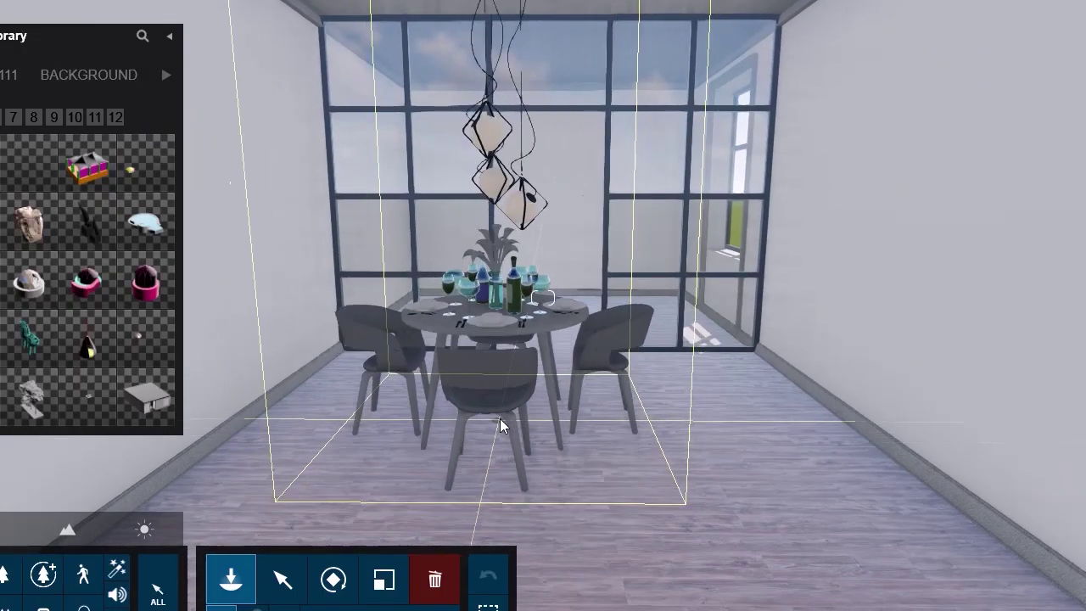
{"action": "key", "text": "w"}
{"action": "mouse_move", "coordinate": [511, 289]}
{"action": "right_mouse_down"}
{"action": "mouse_move", "coordinate": [484, 307]}
{"action": "mouse_move", "coordinate": [508, 289]}
{"action": "right_mouse_up"}
{"action": "key", "text": "s"}
{"action": "left_click", "coordinate": [663, 370]}
{"action": "right_click_drag", "start_coordinate": [664, 370], "coordinate": [858, 543]}
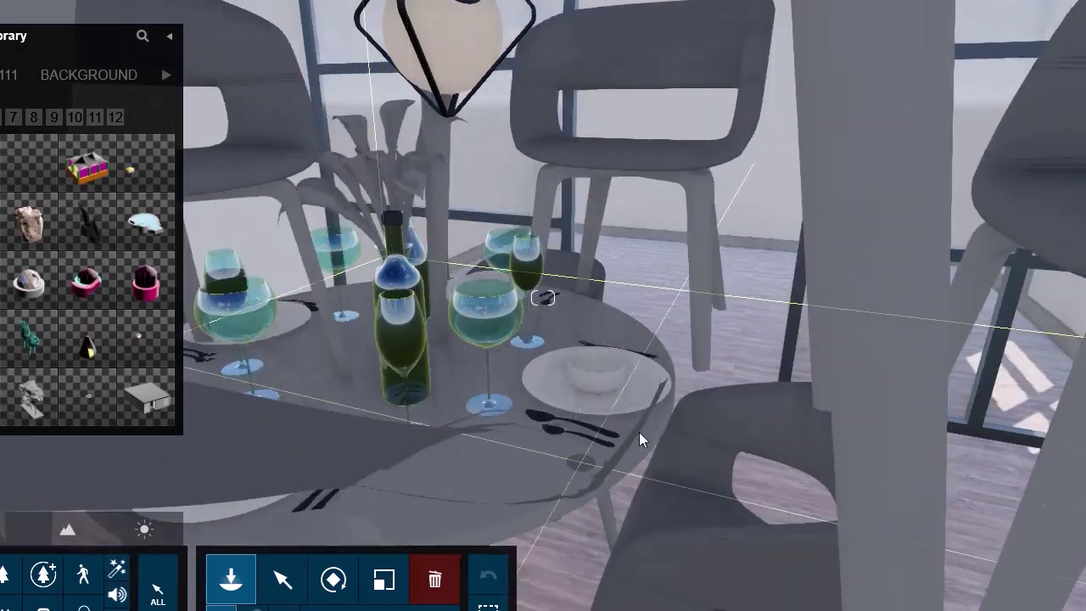
{"action": "key", "text": "s"}
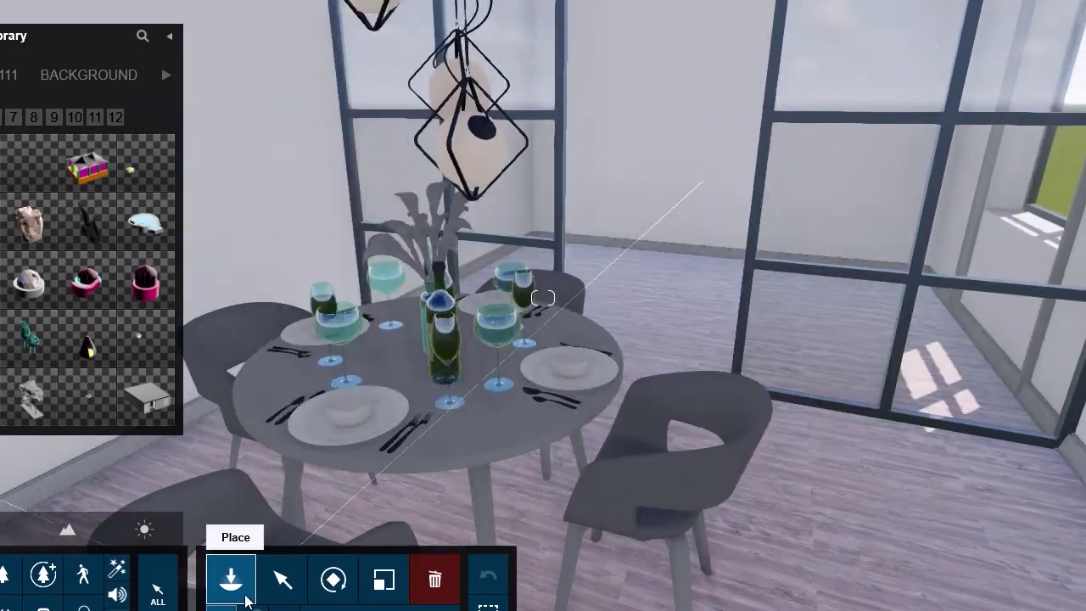
Delete the placed dining set from the room
{"action": "left_click", "coordinate": [281, 584]}
{"action": "left_click", "coordinate": [410, 475]}
{"action": "key", "text": "s"}
{"action": "right_click_drag", "start_coordinate": [766, 361], "coordinate": [422, 607]}
{"action": "left_click", "coordinate": [434, 579]}
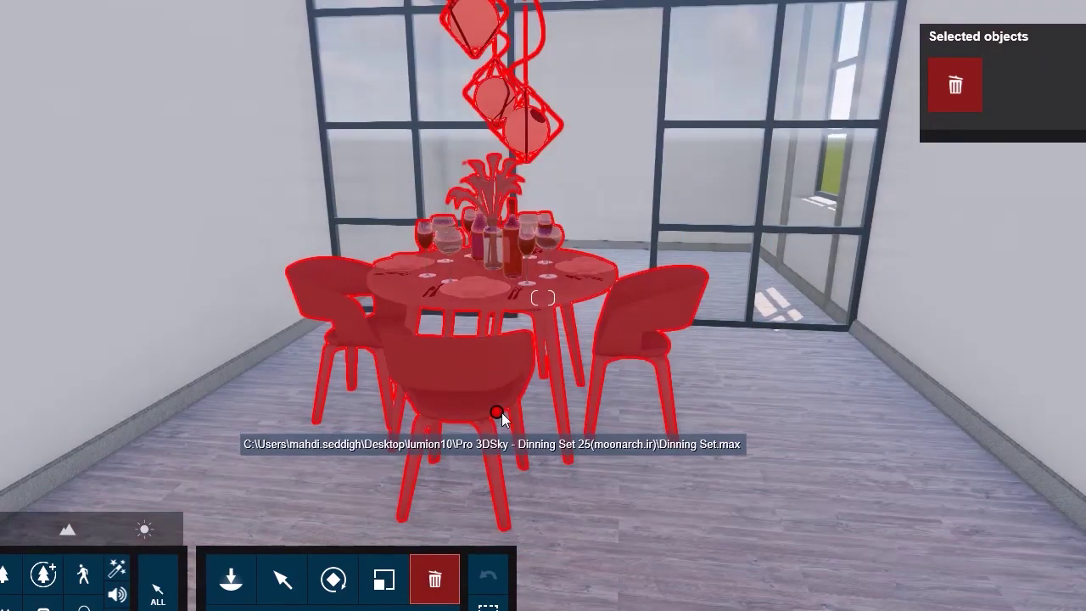
{"action": "left_click", "coordinate": [497, 417]}
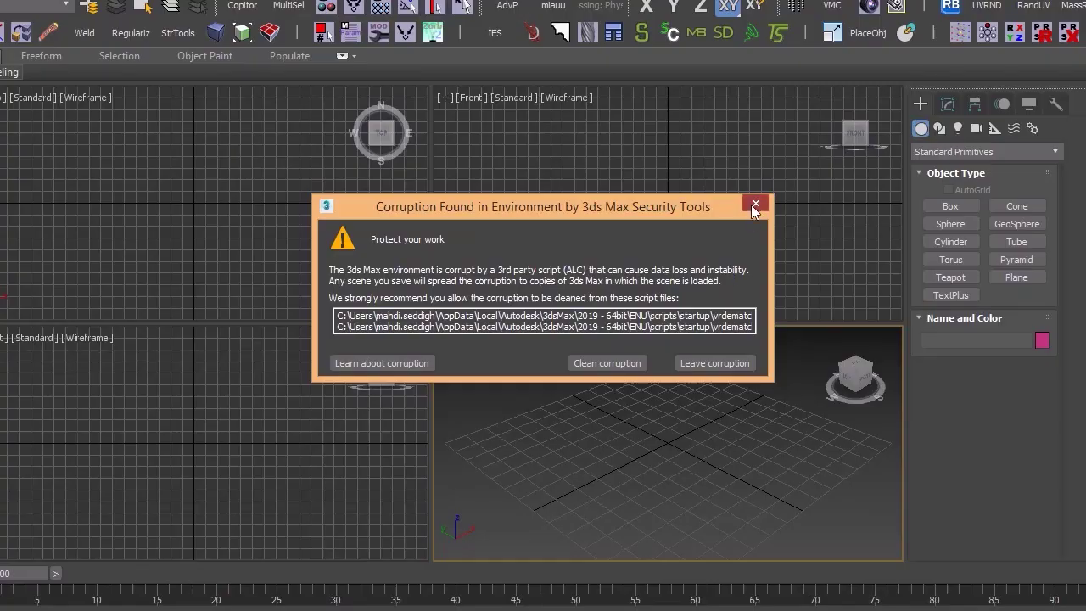
Switch to 3ds Max and dismiss both corruption warnings without cleaning the script files
{"action": "left_click", "coordinate": [751, 205]}
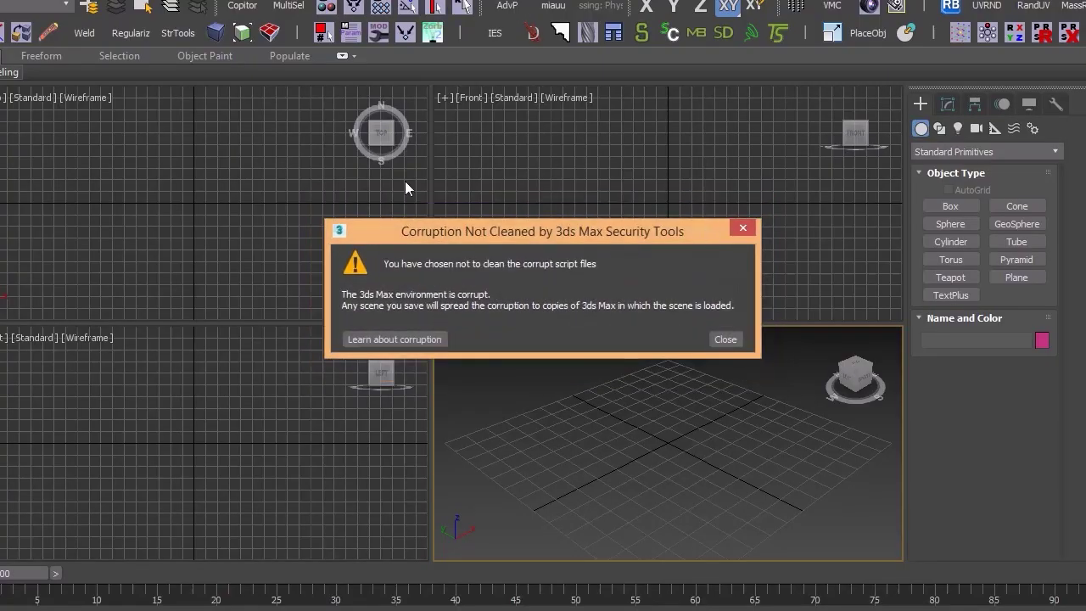
{"action": "left_click", "coordinate": [738, 229]}
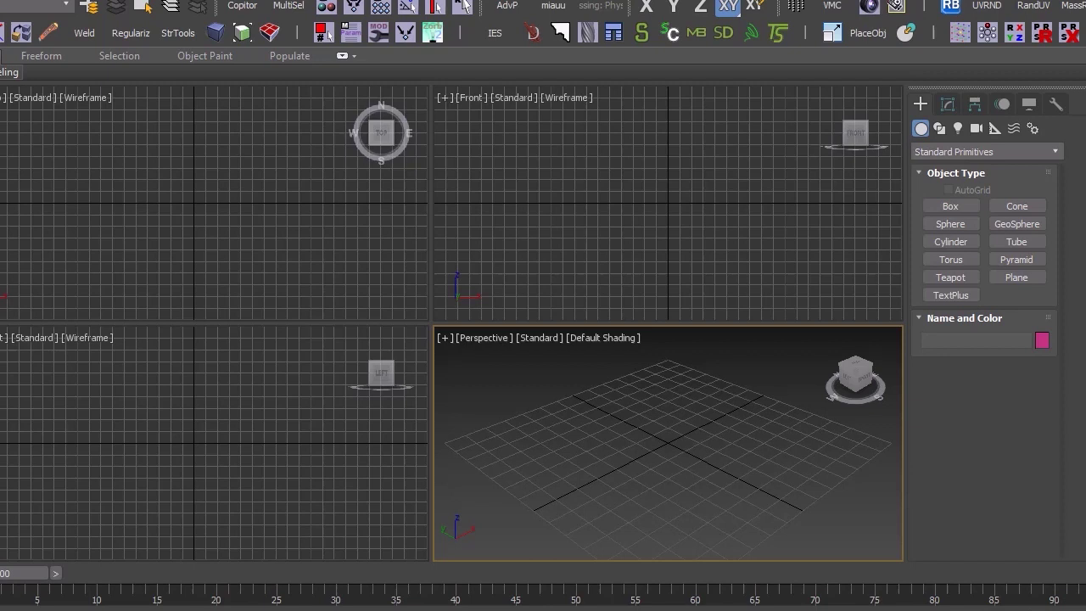
Open Dinning Set.max from the dining set folder inside lumion10
{"action": "key", "text": "alt+f"}
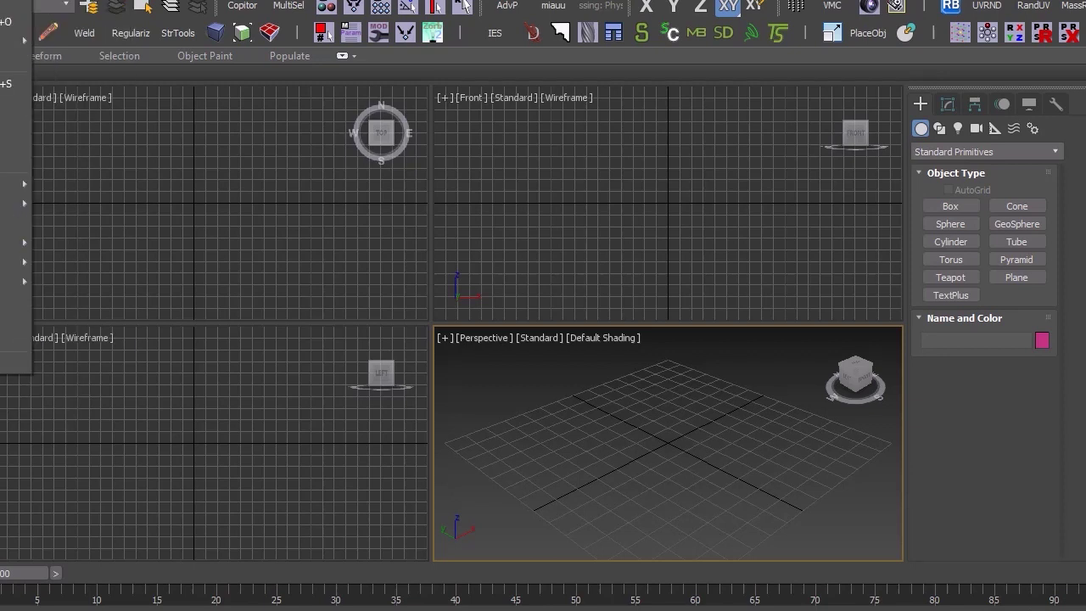
{"action": "left_click", "coordinate": [4, 21]}
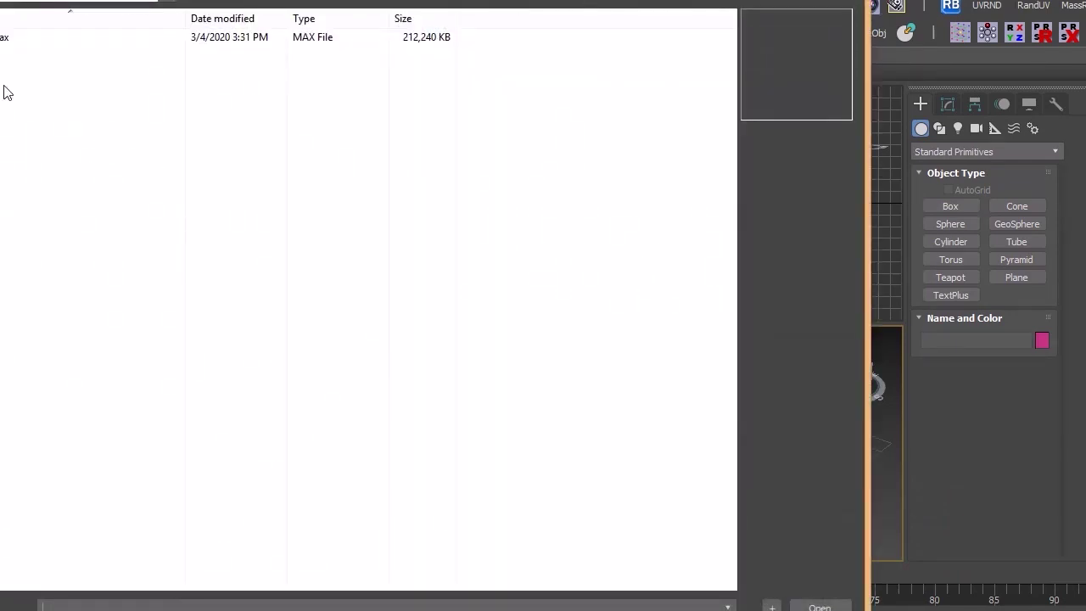
{"action": "left_click", "coordinate": [212, 2]}
{"action": "left_click", "coordinate": [212, 2]}
{"action": "left_click", "coordinate": [300, 296]}
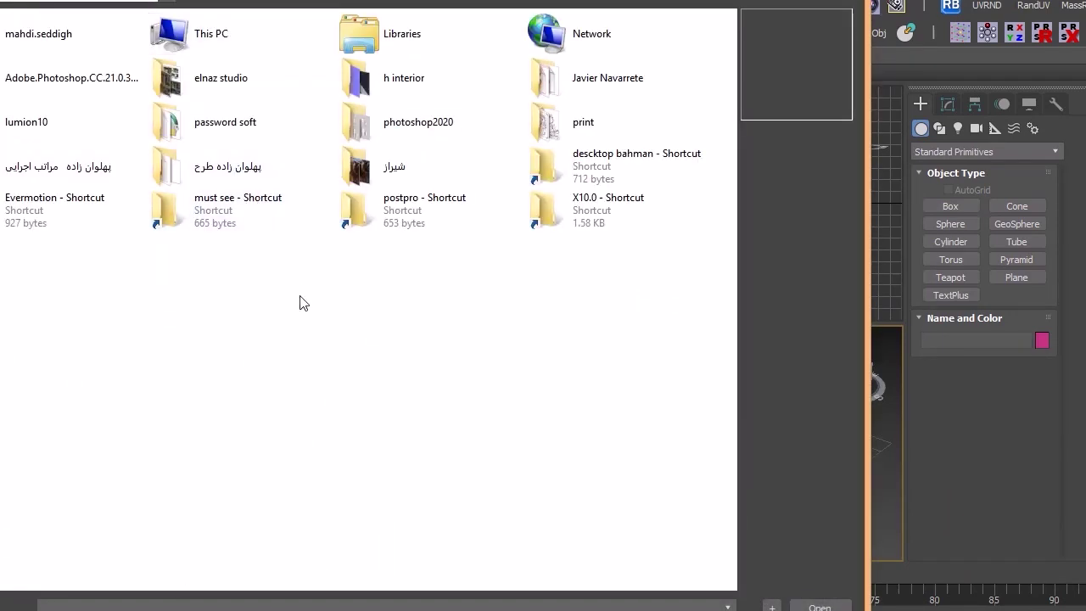
{"action": "double_click", "coordinate": [58, 118]}
{"action": "double_click", "coordinate": [27, 58]}
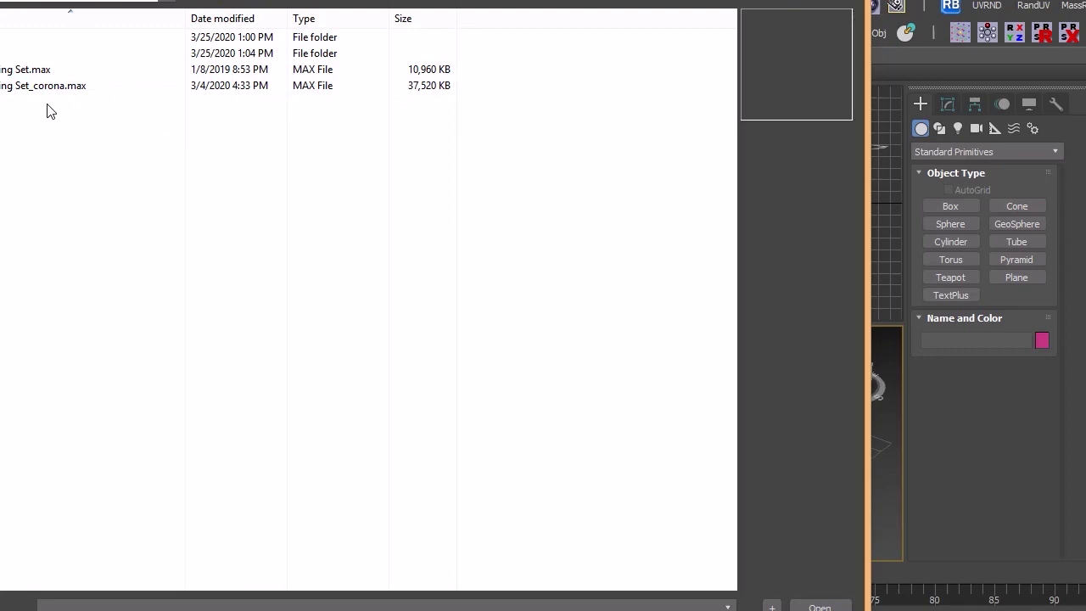
{"action": "left_click", "coordinate": [49, 87]}
{"action": "left_click", "coordinate": [46, 75]}
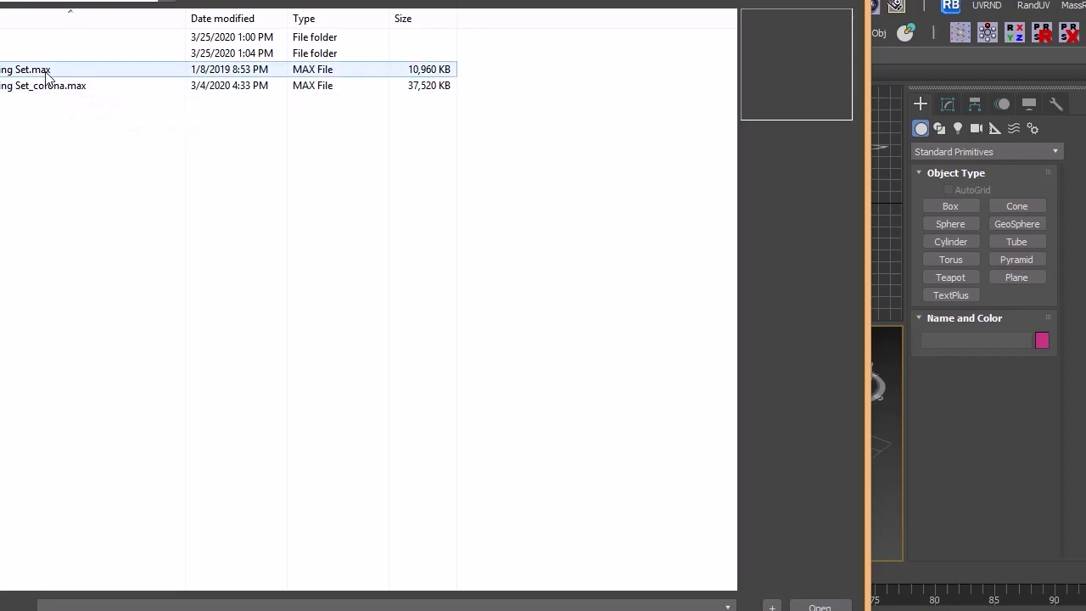
{"action": "double_click", "coordinate": [51, 71]}
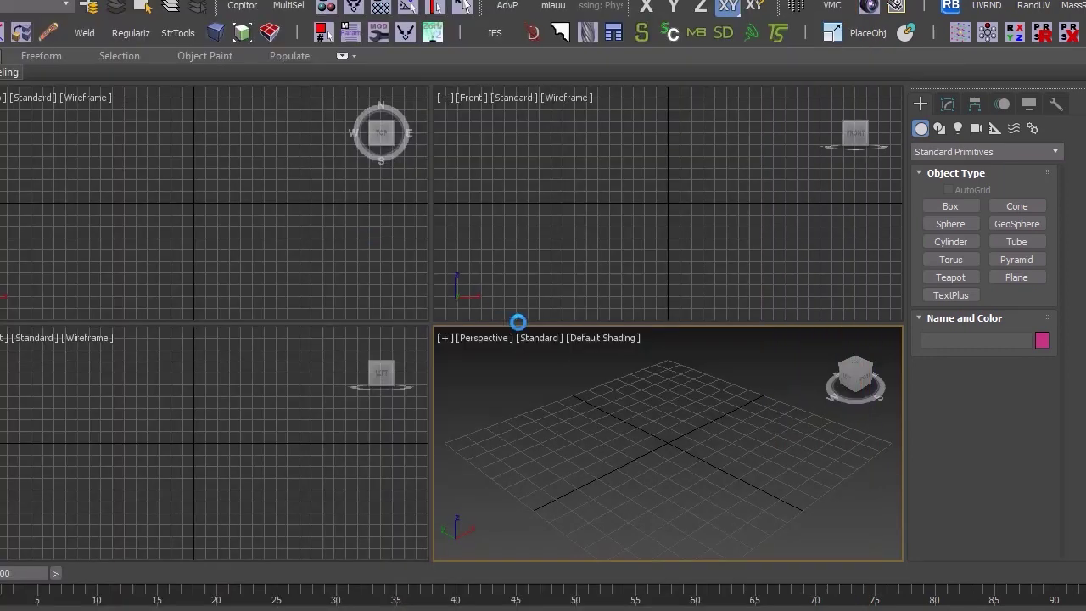
{"action": "left_click", "coordinate": [542, 430]}
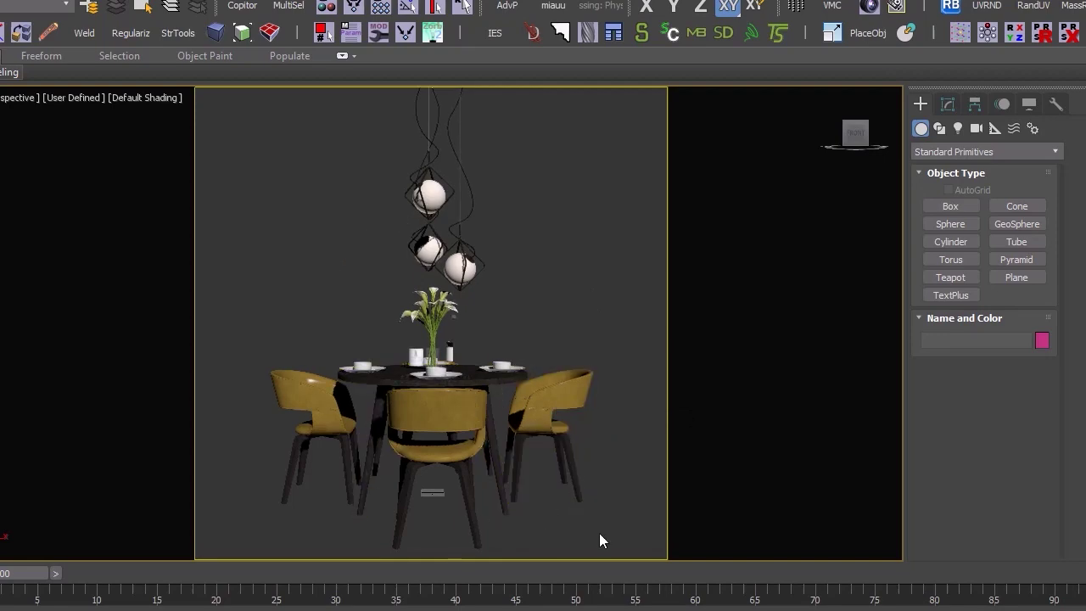
Inspect the whole dining set in a maximized left wireframe view
{"action": "key", "text": "alt+w"}
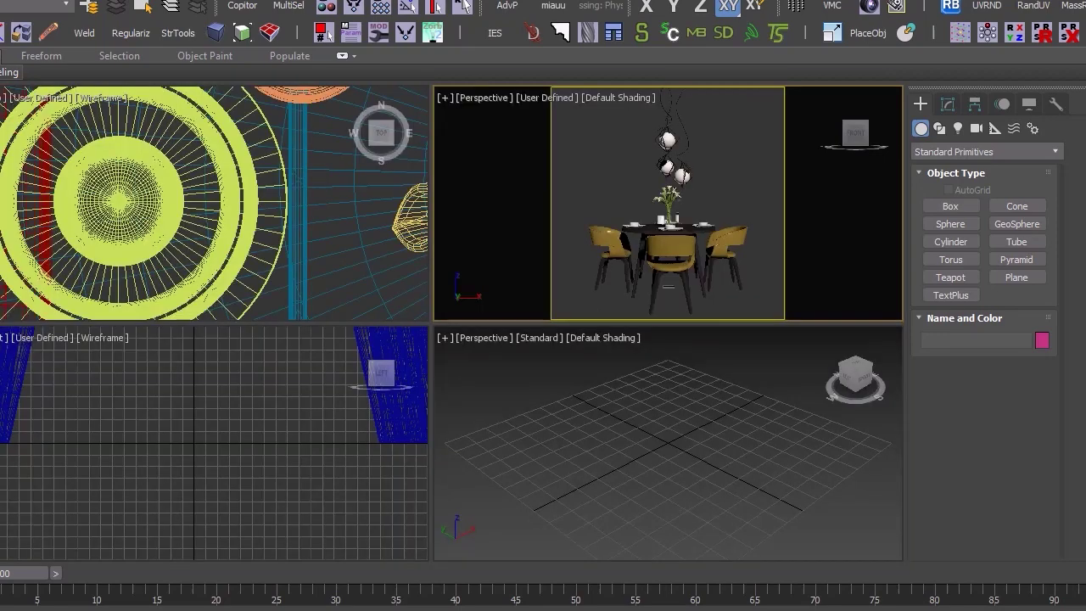
{"action": "scroll", "coordinate": [271, 402], "scroll_direction": "down", "scroll_amount": 6}
{"action": "scroll", "coordinate": [263, 422], "scroll_direction": "up", "scroll_amount": 2}
{"action": "middle_click_drag", "start_coordinate": [261, 396], "coordinate": [207, 451]}
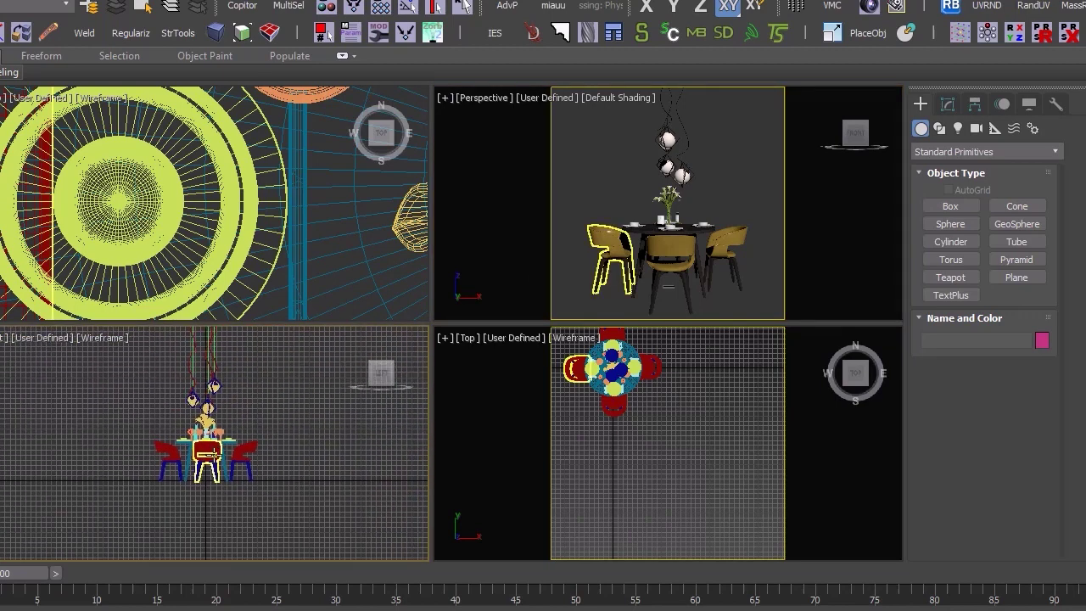
{"action": "key", "text": "alt+w"}
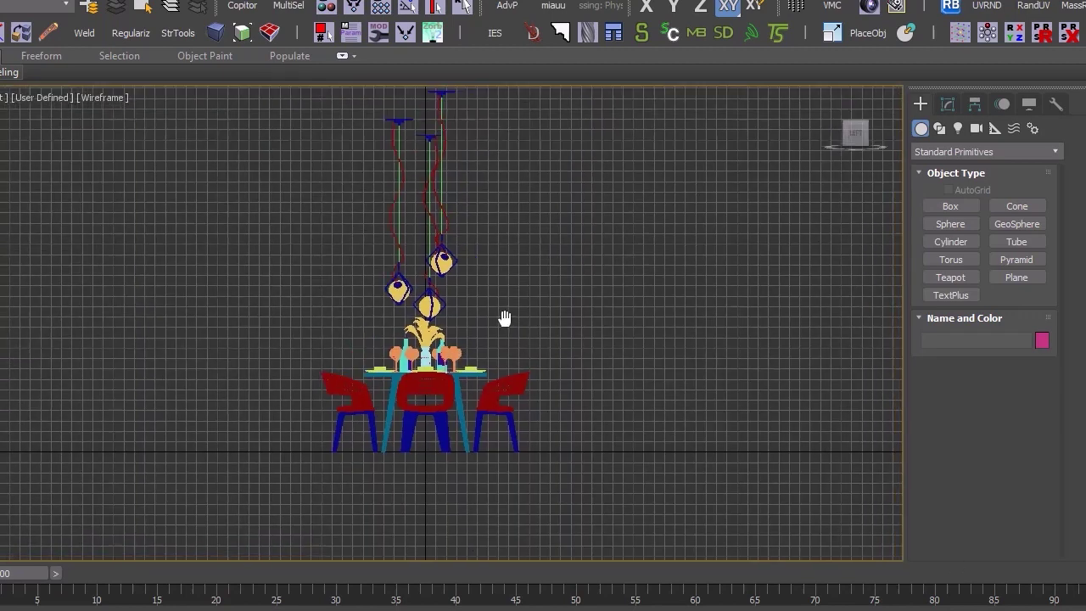
{"action": "middle_click_drag", "start_coordinate": [504, 317], "coordinate": [453, 359]}
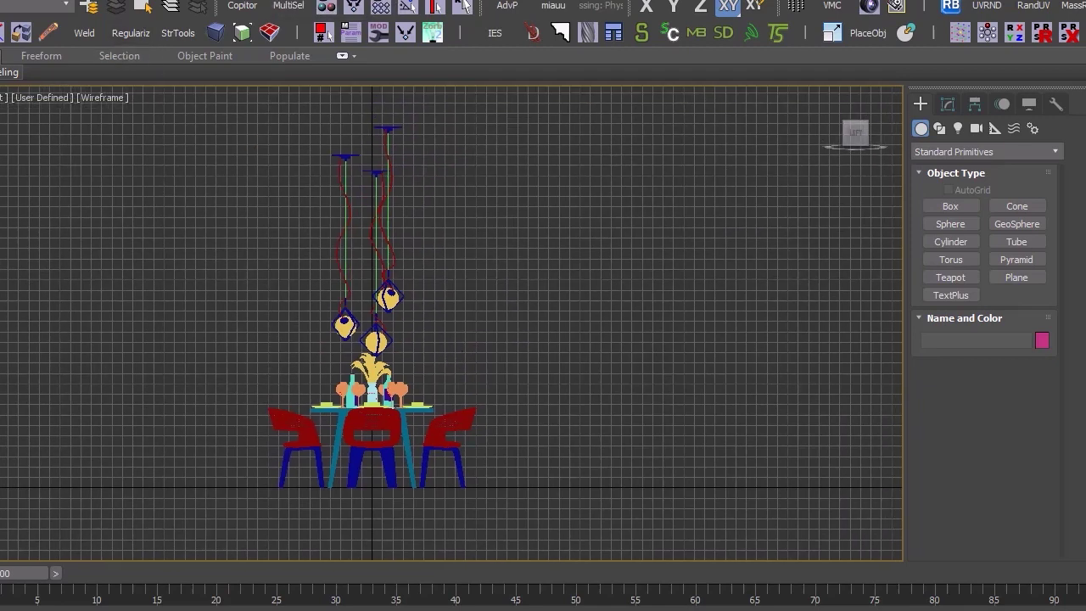
Run the exporter script LMExporter_v1.22.mzp from the lumion10 folder on the desktop
{"action": "left_click", "coordinate": [585, 1]}
{"action": "left_click", "coordinate": [647, 172]}
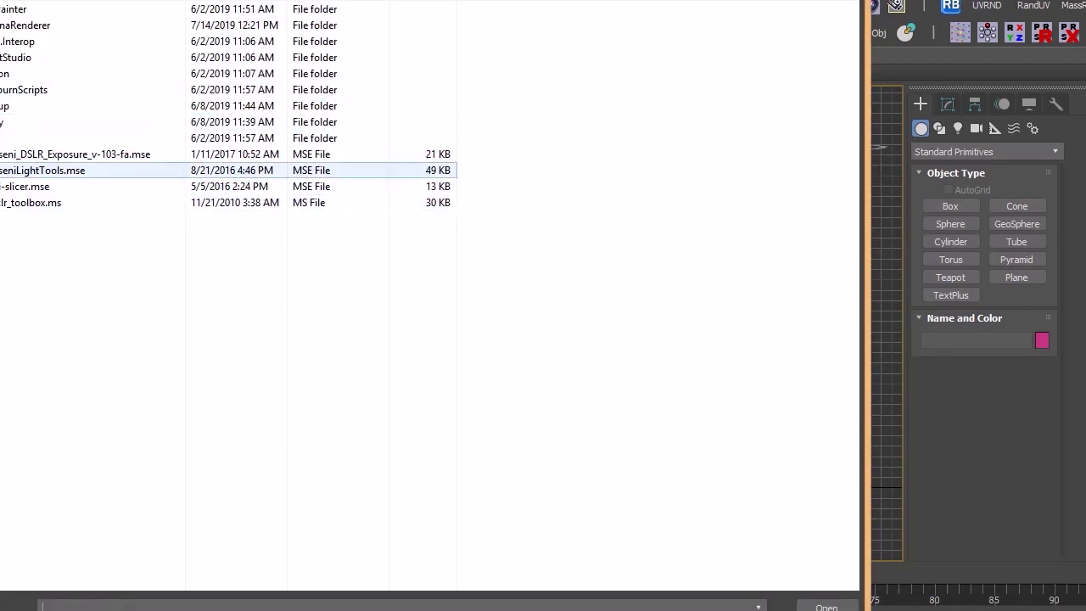
{"action": "double_click", "coordinate": [26, 186]}
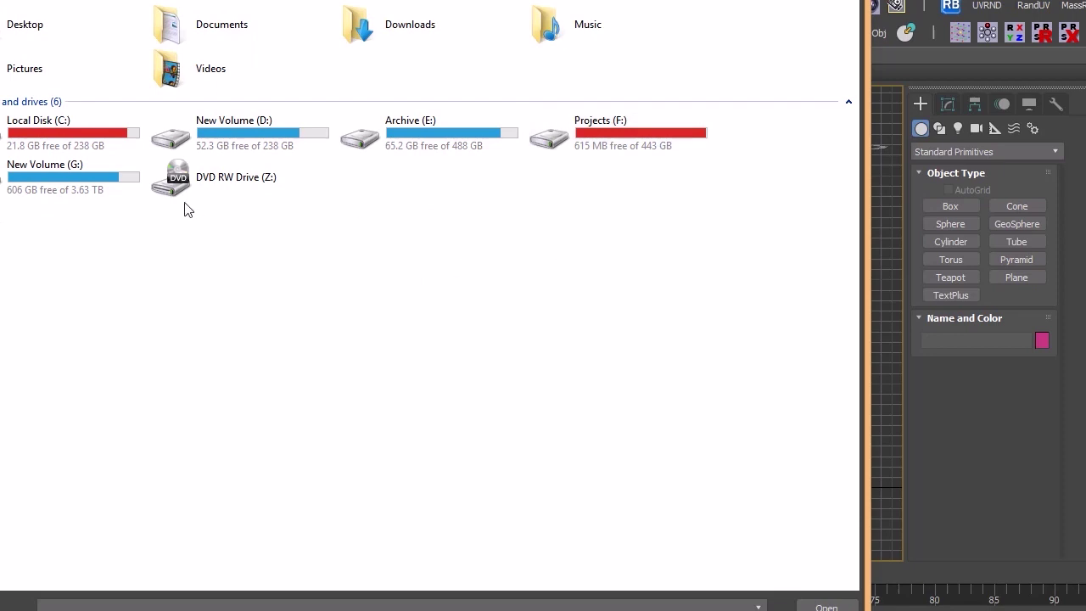
{"action": "left_click", "coordinate": [0, 68]}
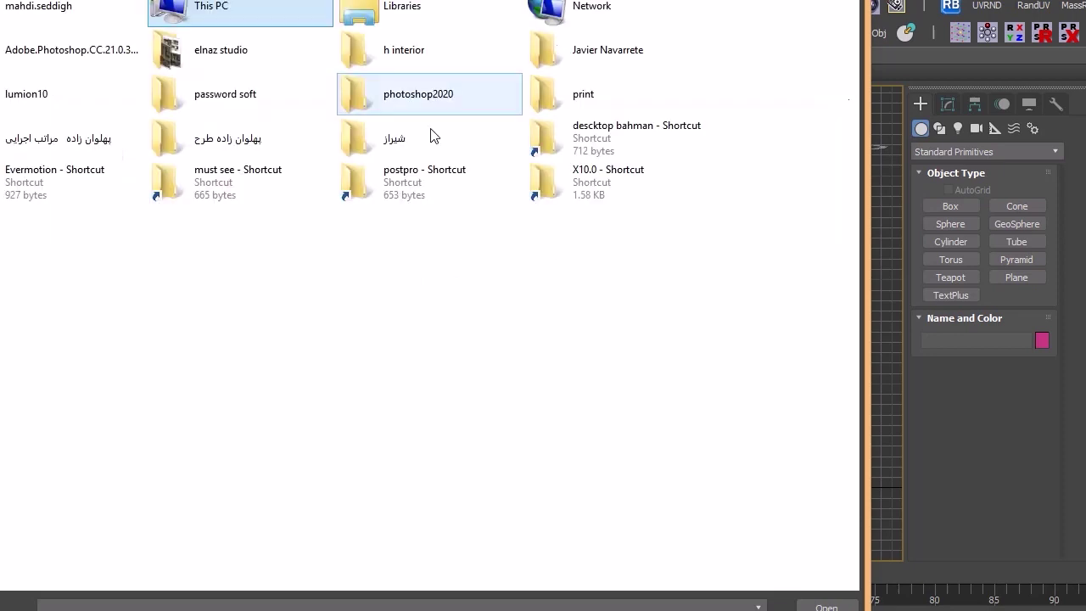
{"action": "double_click", "coordinate": [80, 125]}
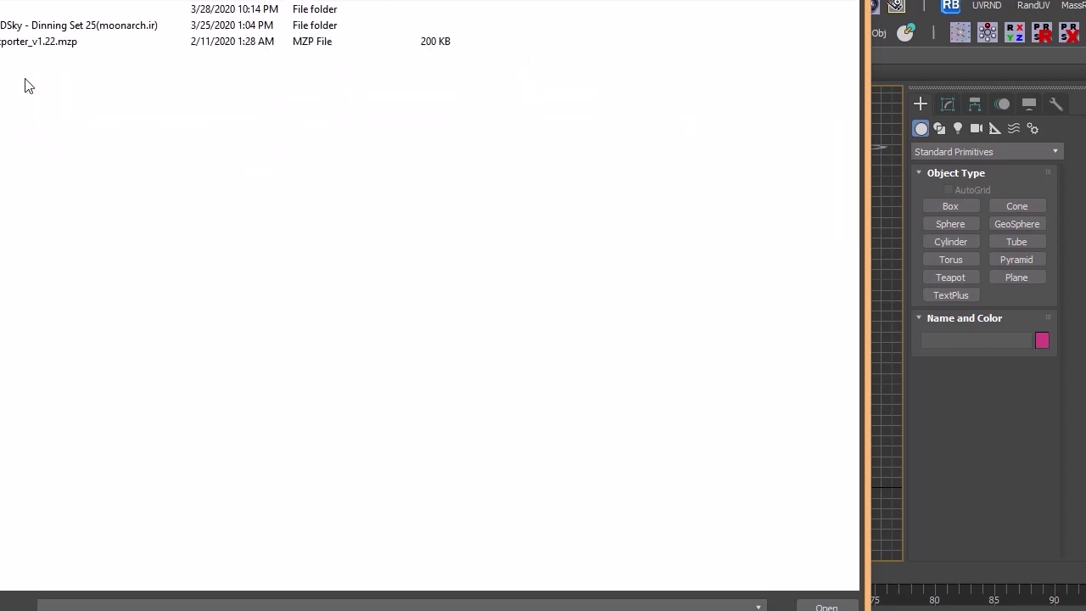
{"action": "left_click", "coordinate": [63, 45]}
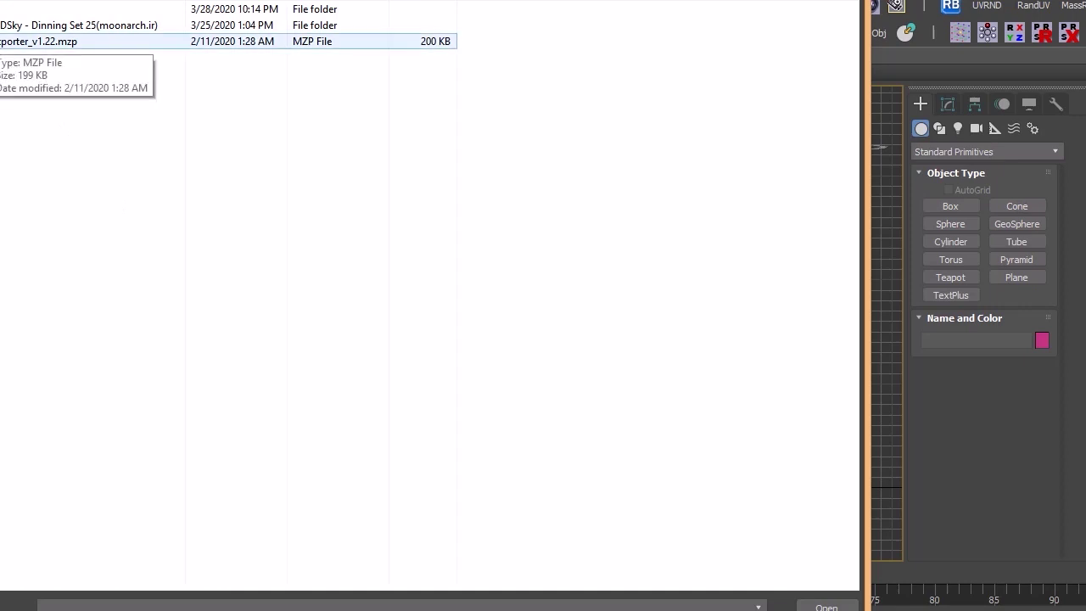
{"action": "double_click", "coordinate": [28, 44]}
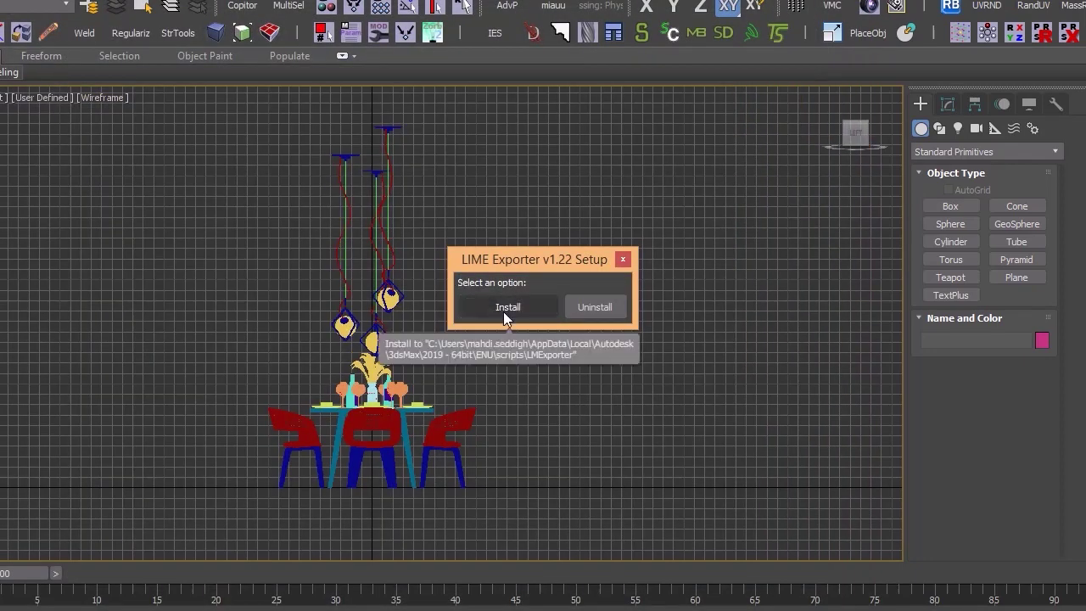
Install LIME Exporter v1.22 with the existing version uninstalled first, and launch it clear of the setup window
{"action": "left_click", "coordinate": [504, 310]}
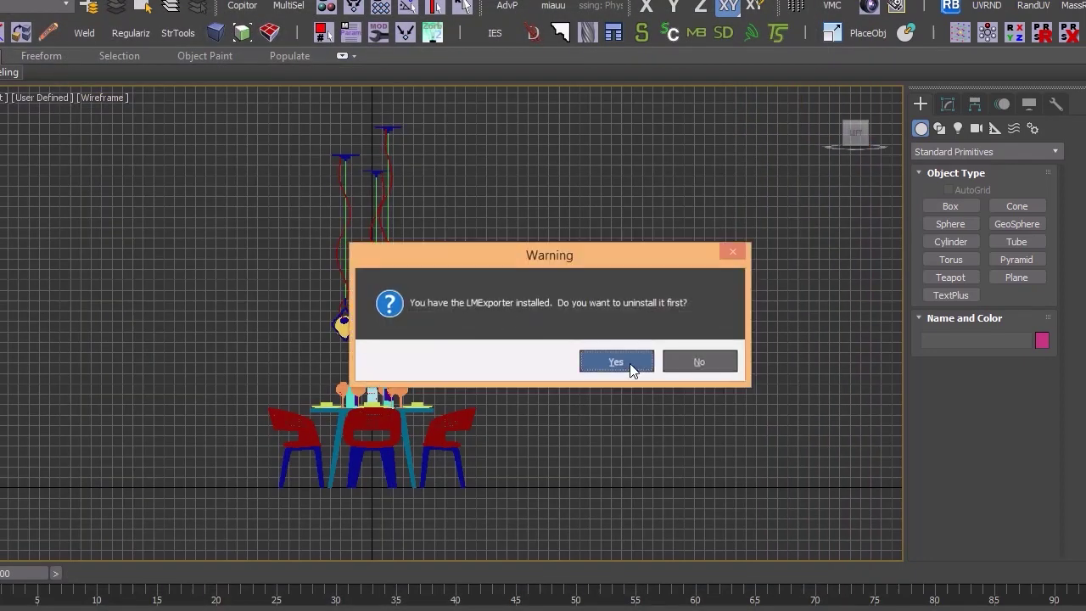
{"action": "left_click", "coordinate": [628, 363]}
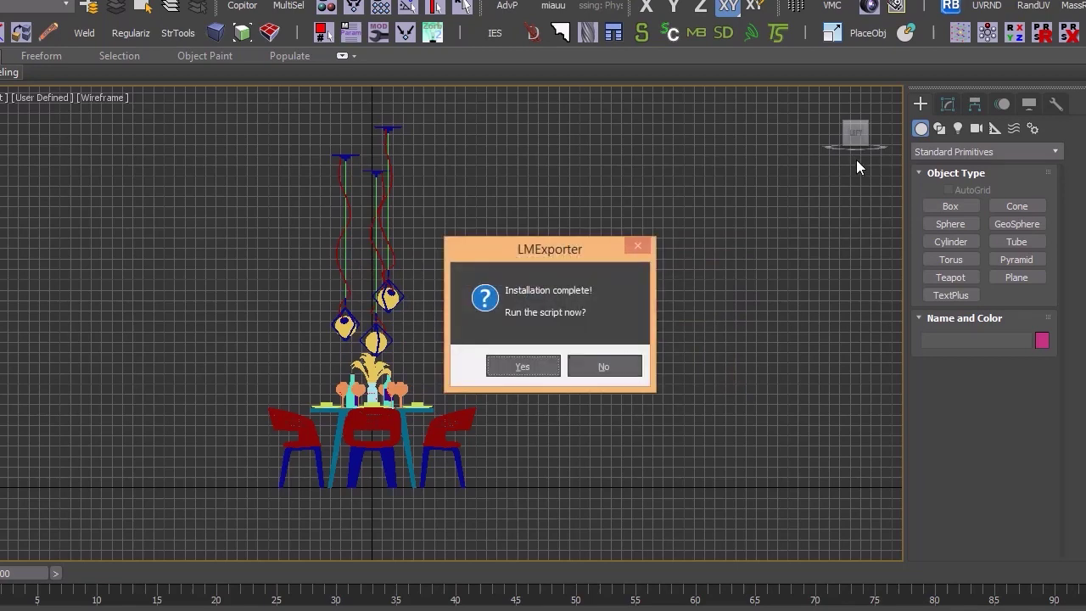
{"action": "left_click", "coordinate": [529, 364]}
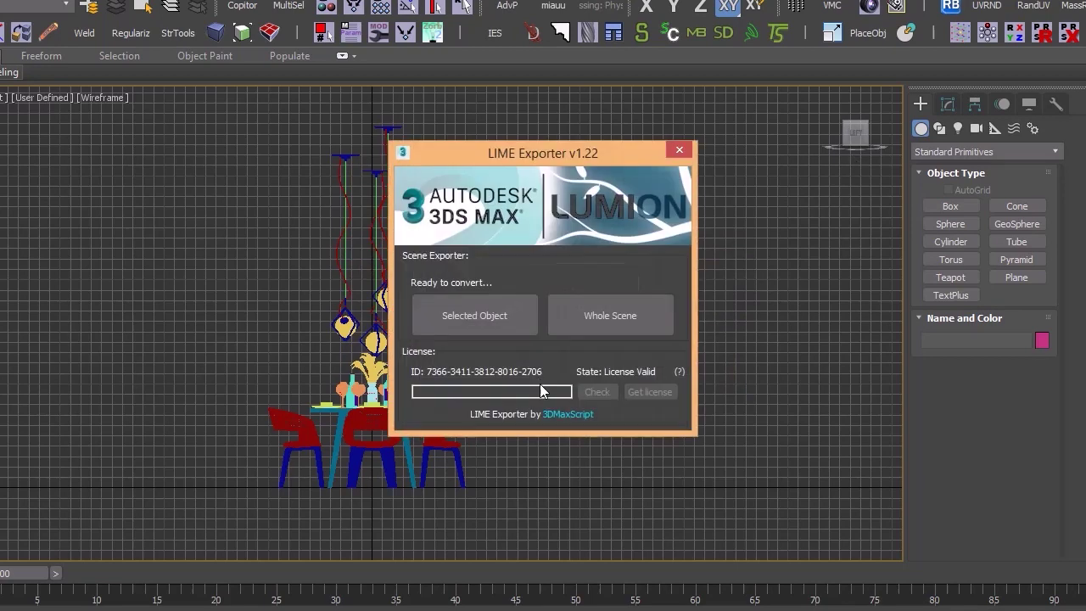
{"action": "left_click_drag", "start_coordinate": [560, 156], "coordinate": [823, 160]}
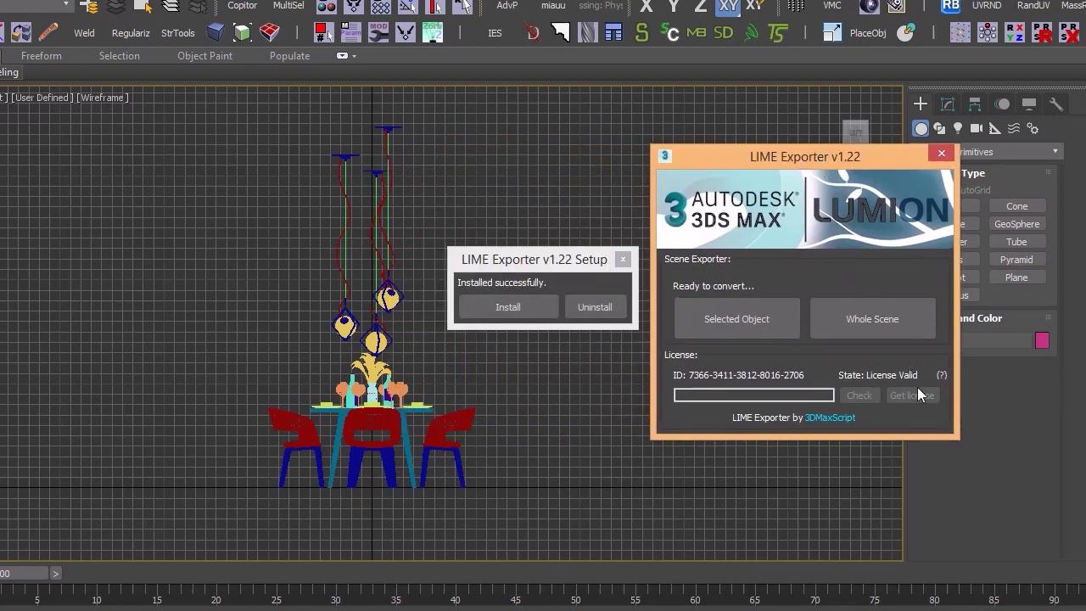
Try to export the whole dining set scene with LIME Exporter, dismissing the renderer warnings
{"action": "left_click", "coordinate": [876, 326]}
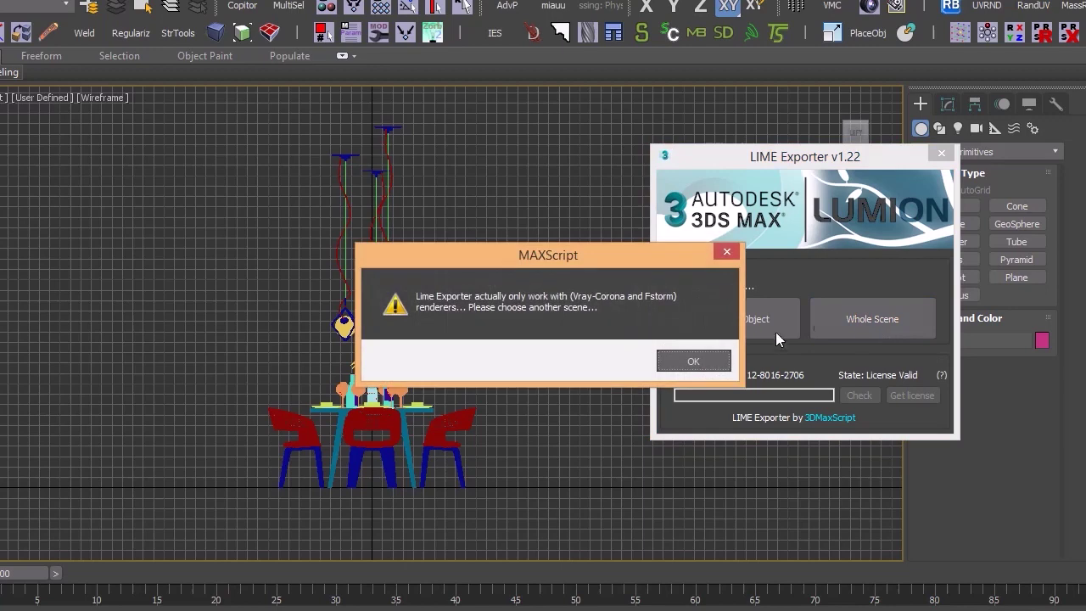
{"action": "left_click", "coordinate": [695, 361]}
{"action": "left_click", "coordinate": [835, 326]}
{"action": "left_click", "coordinate": [678, 363]}
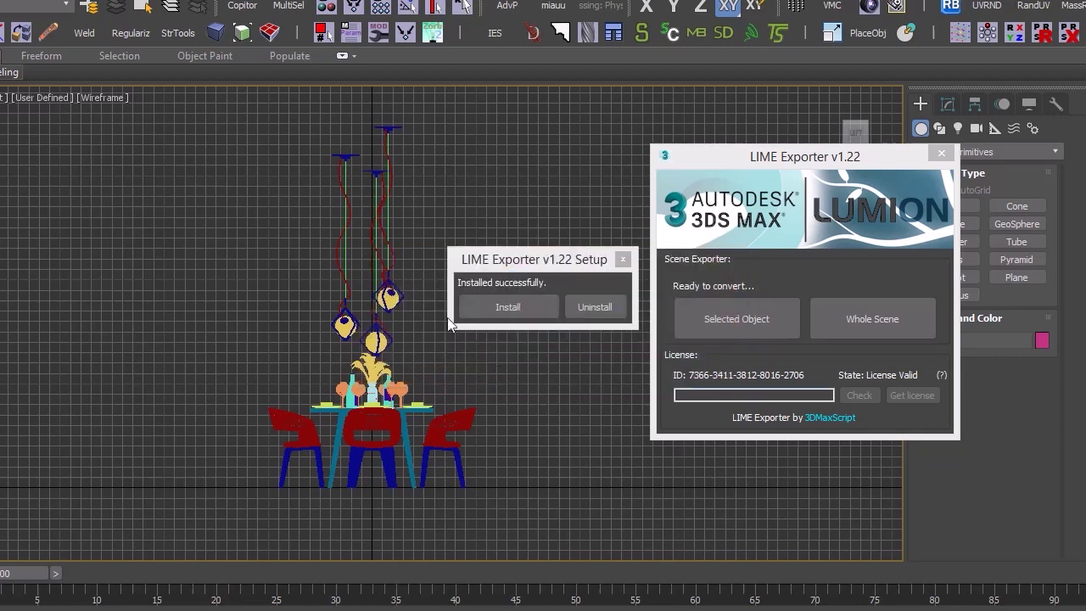
Close both LIME Exporter windows and open the Corona version of the dining set scene
{"action": "left_click", "coordinate": [941, 154]}
{"action": "left_click", "coordinate": [623, 259]}
{"action": "middle_click_drag", "start_coordinate": [421, 403], "coordinate": [452, 345]}
{"action": "scroll", "coordinate": [409, 379], "scroll_direction": "up", "scroll_amount": 4}
{"action": "scroll", "coordinate": [452, 368], "scroll_direction": "down", "scroll_amount": 3}
{"action": "left_click", "coordinate": [31, 128]}
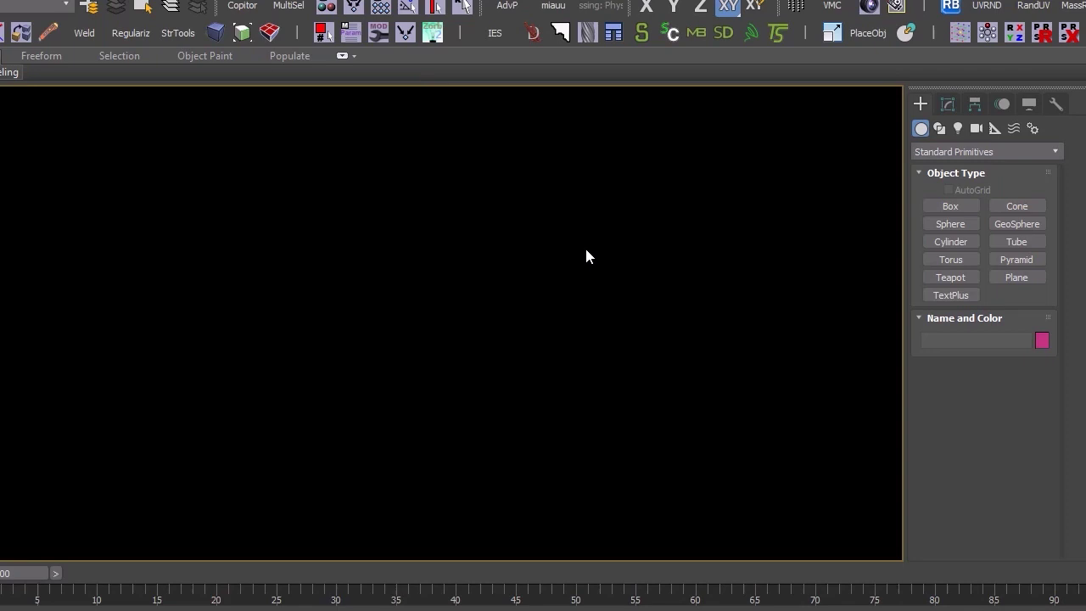
{"action": "scroll", "coordinate": [591, 446], "scroll_direction": "down", "scroll_amount": 8}
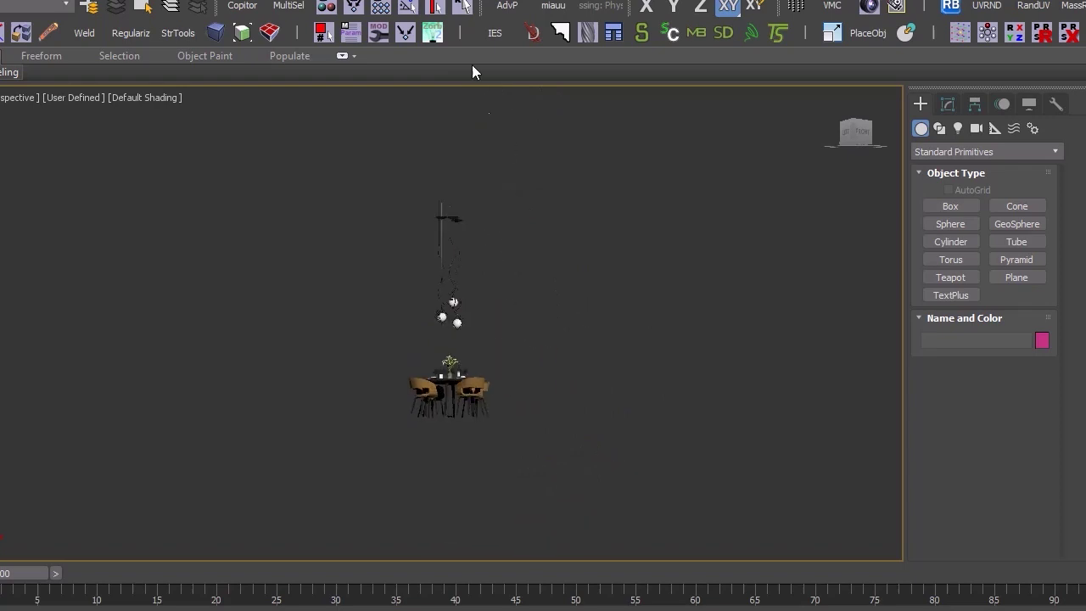
Run LMExporter_v1.22.mzp again, replacing the installed version, and launch the exporter
{"action": "left_click", "coordinate": [564, 2]}
{"action": "left_click", "coordinate": [611, 169]}
{"action": "left_click", "coordinate": [44, 44]}
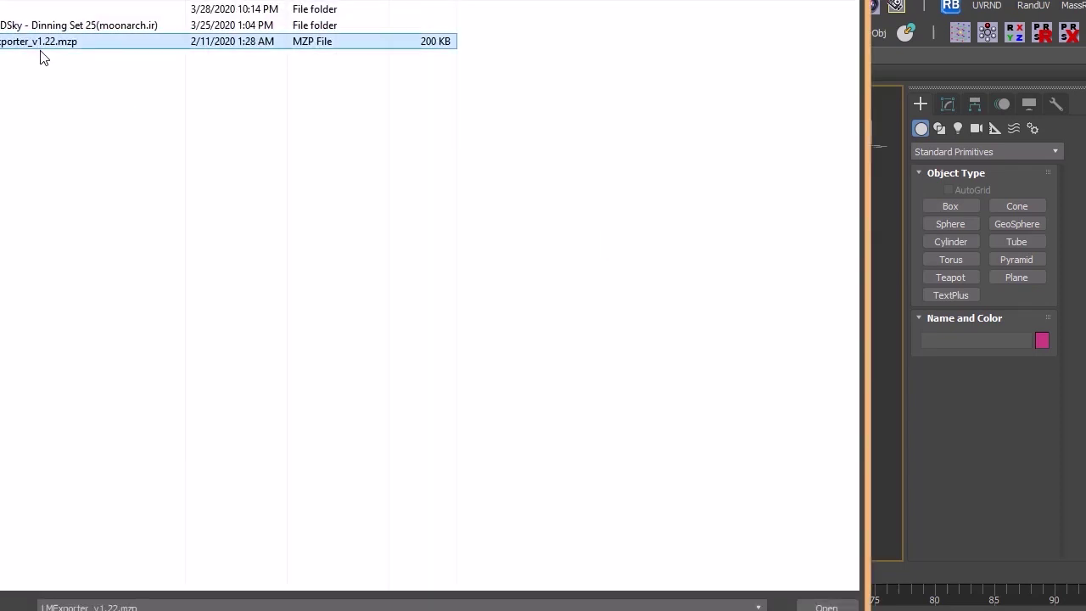
{"action": "double_click", "coordinate": [20, 45]}
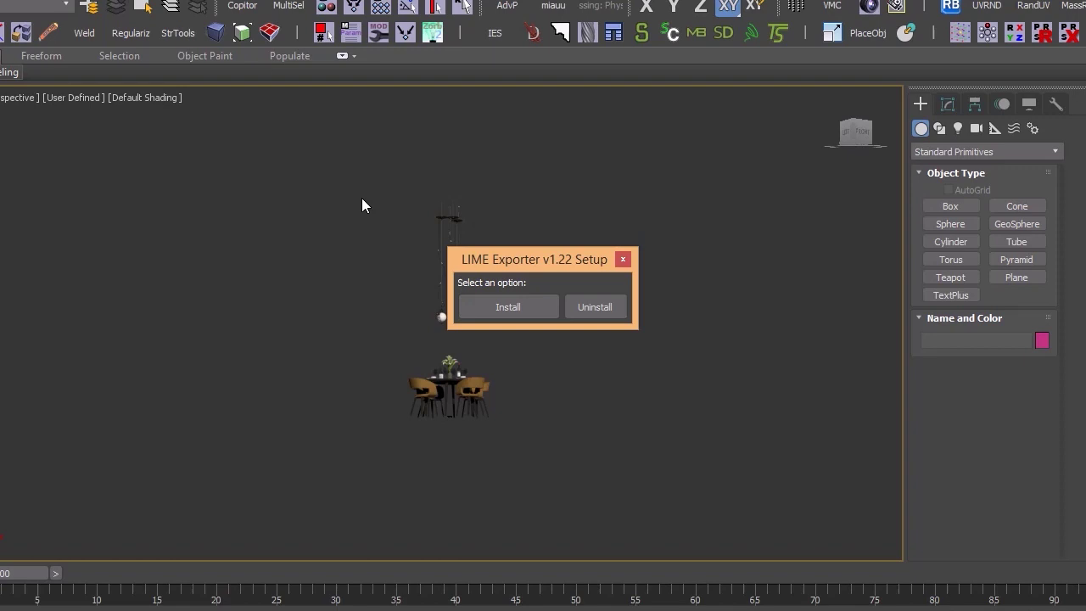
{"action": "left_click", "coordinate": [509, 306]}
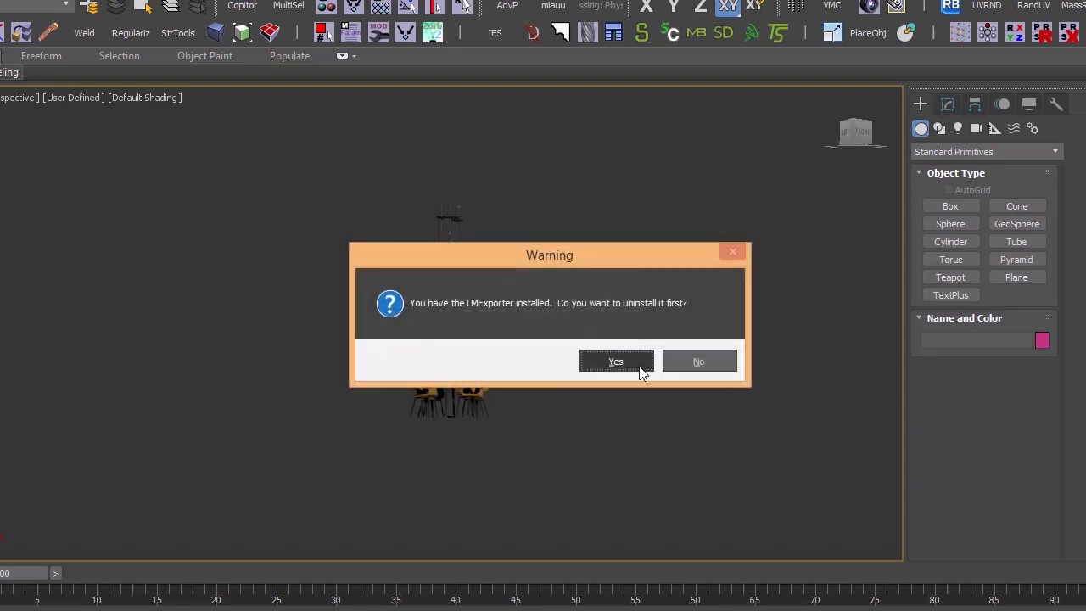
{"action": "left_click", "coordinate": [636, 366]}
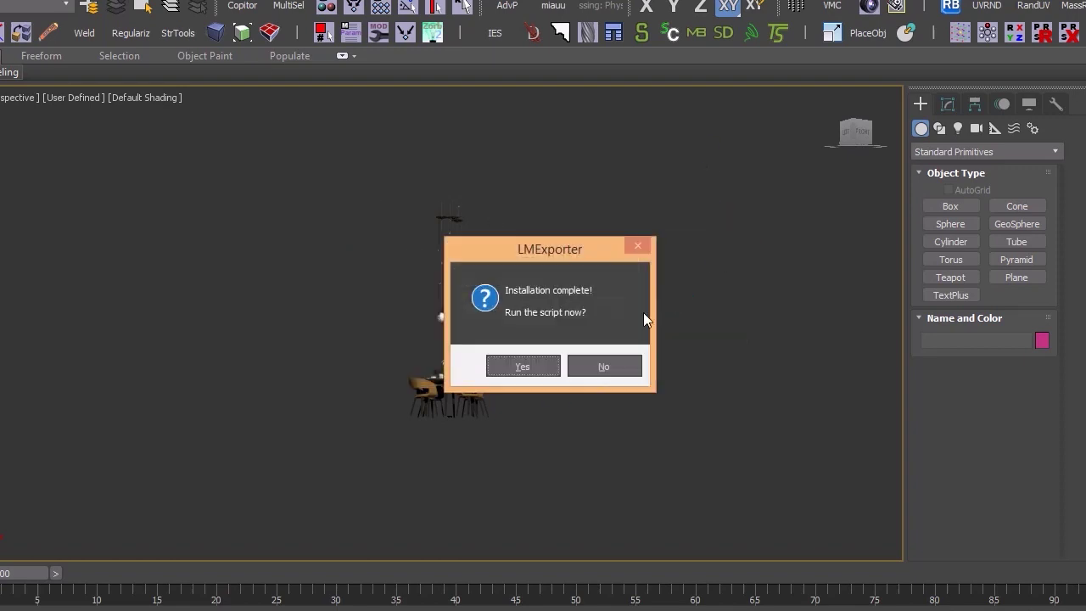
{"action": "left_click", "coordinate": [520, 365]}
Start a whole-scene export and browse for its destination to the Pro 3DSky - Dinning Set 25 folder inside lumion10
{"action": "left_click", "coordinate": [596, 321]}
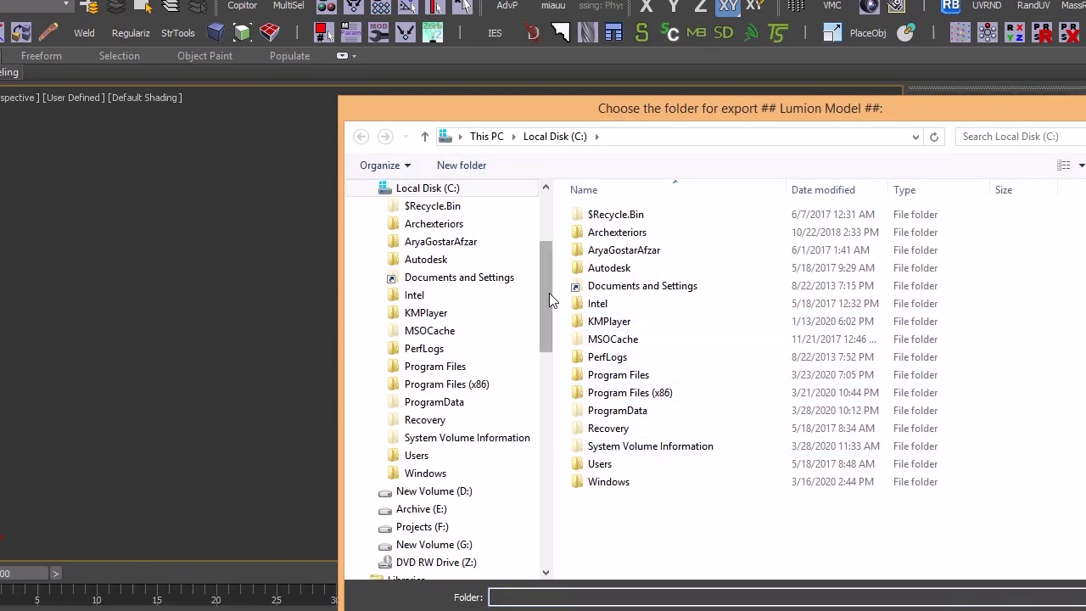
{"action": "left_click_drag", "start_coordinate": [547, 292], "coordinate": [548, 213]}
{"action": "left_click", "coordinate": [410, 203]}
{"action": "left_click", "coordinate": [704, 356]}
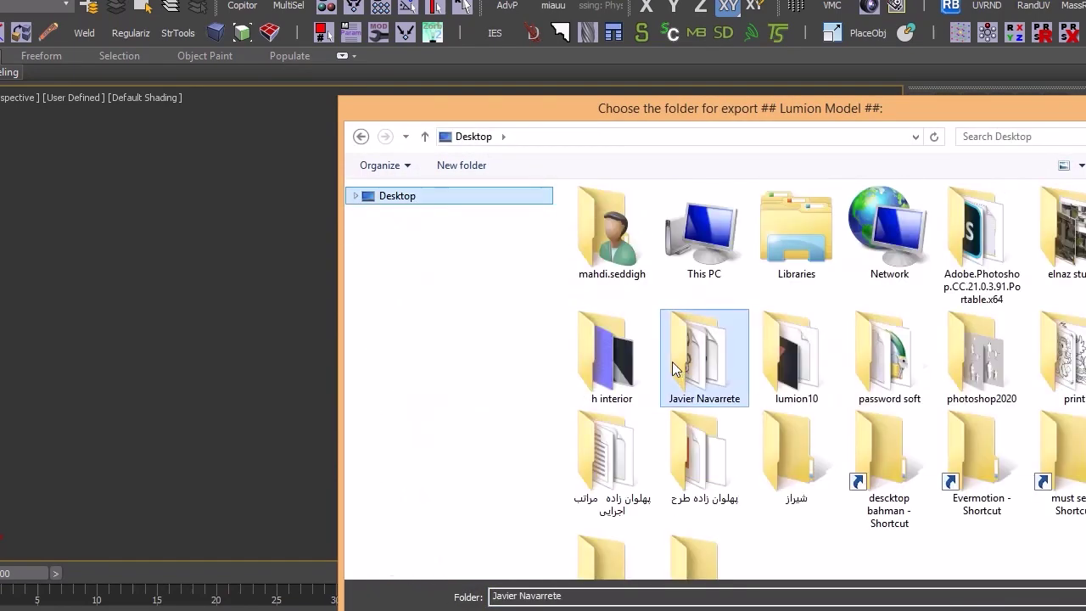
{"action": "left_click", "coordinate": [810, 395]}
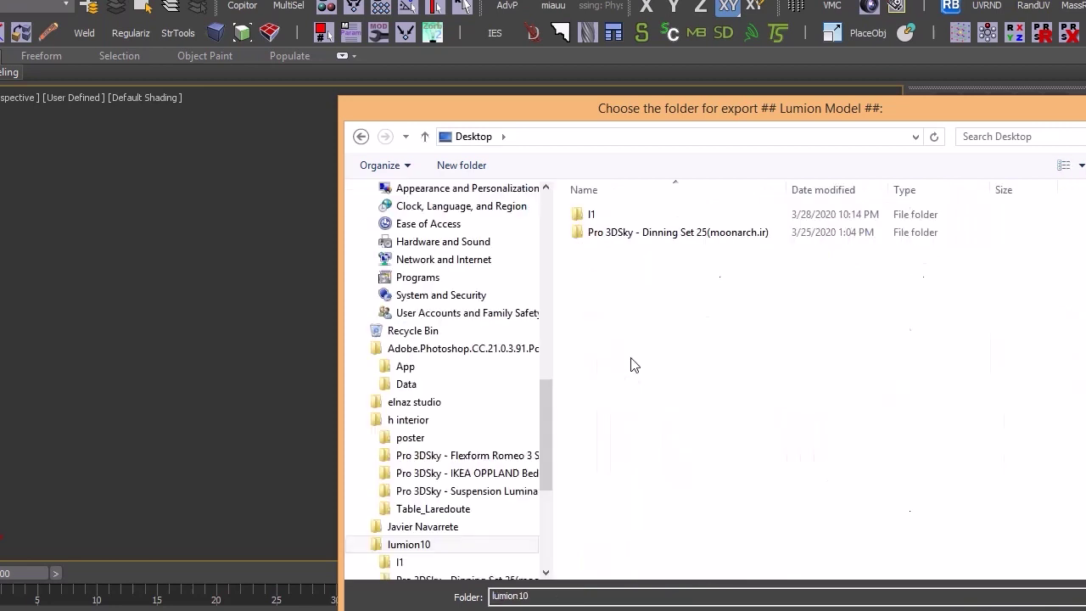
{"action": "double_click", "coordinate": [805, 361]}
{"action": "right_click", "coordinate": [653, 328]}
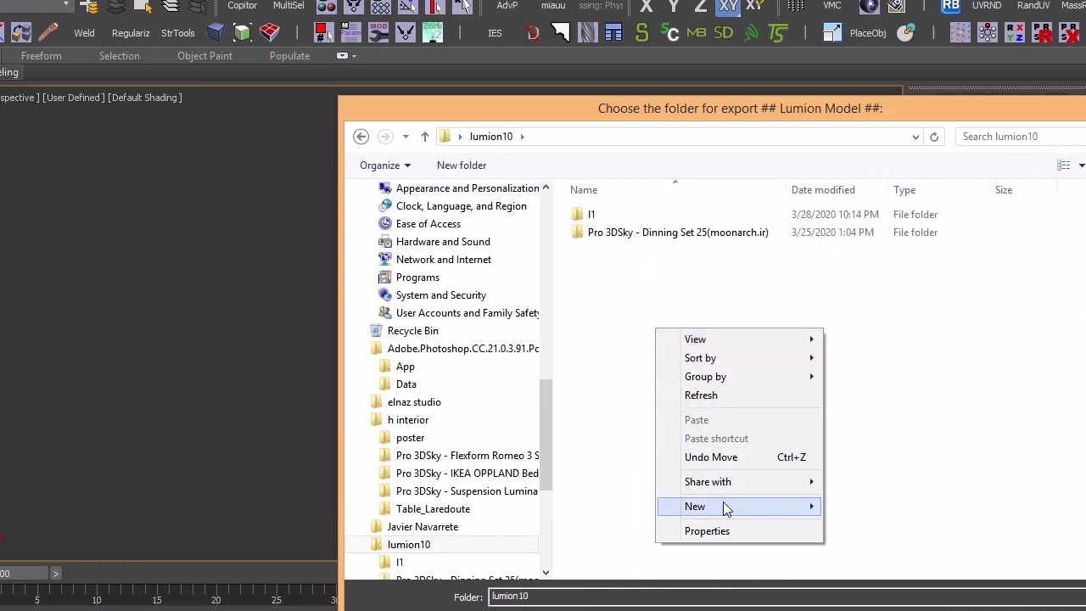
{"action": "mouse_move", "coordinate": [727, 505]}
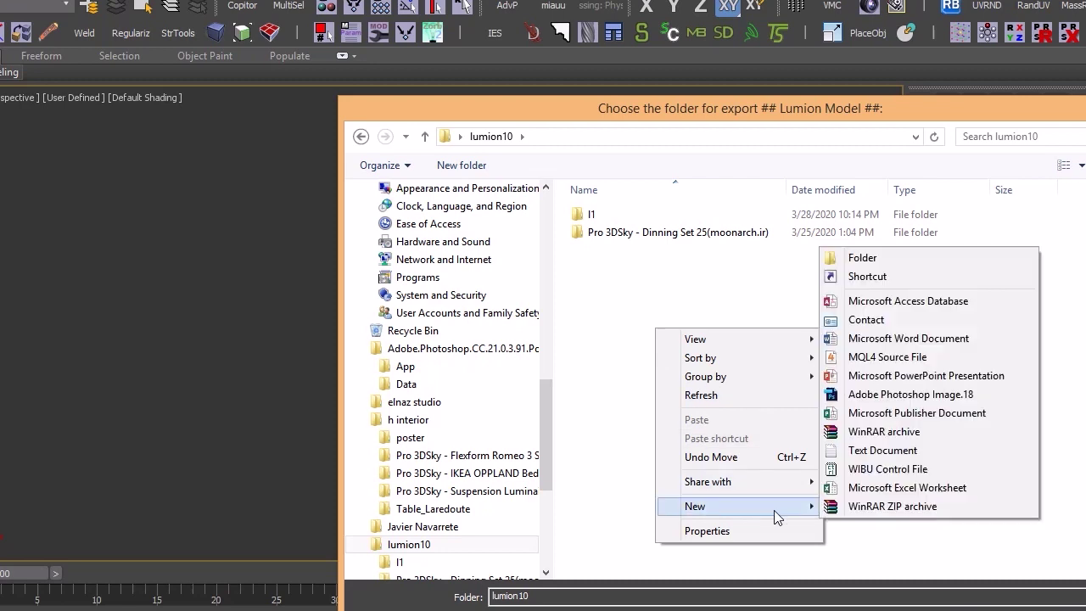
{"action": "left_click", "coordinate": [606, 217]}
{"action": "double_click", "coordinate": [605, 233]}
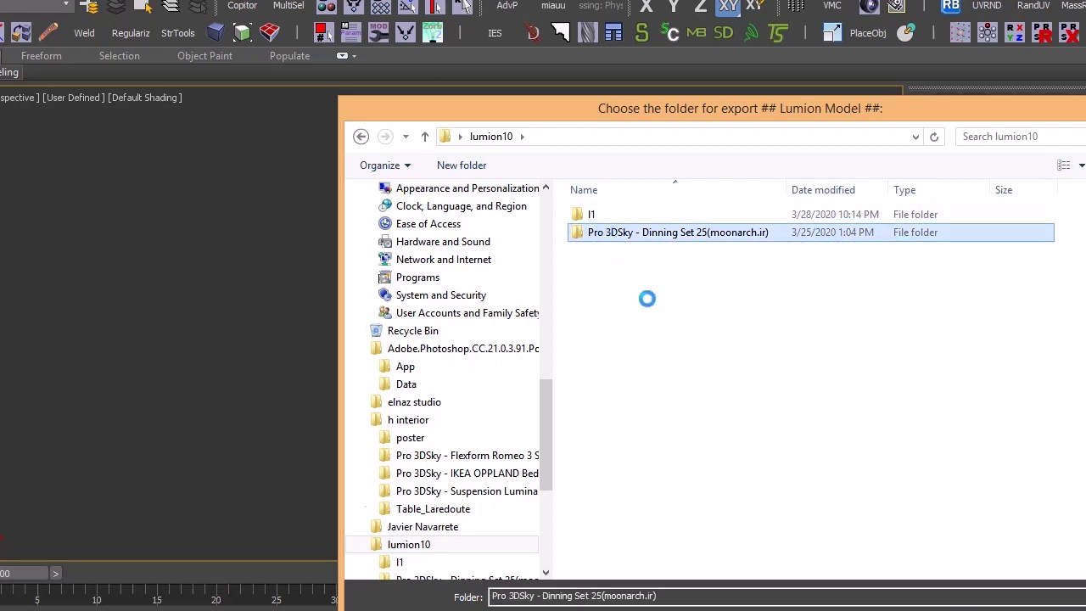
Create a folder named lumion inside the dining set folder and choose it as the export destination
{"action": "right_click", "coordinate": [673, 351]}
{"action": "mouse_move", "coordinate": [727, 531]}
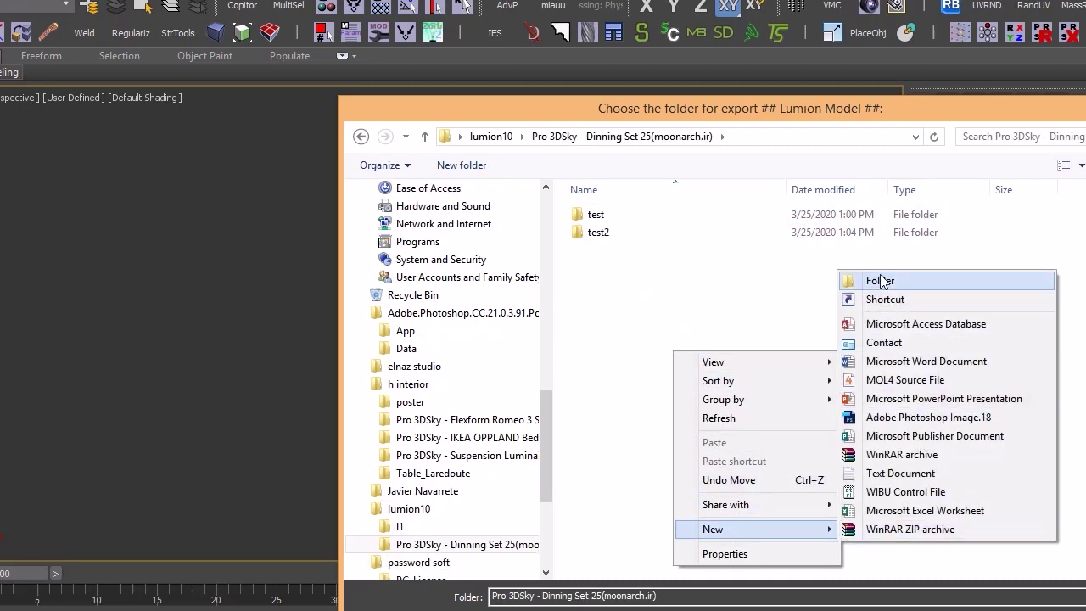
{"action": "left_click", "coordinate": [929, 280]}
{"action": "type", "text": "lumion"}
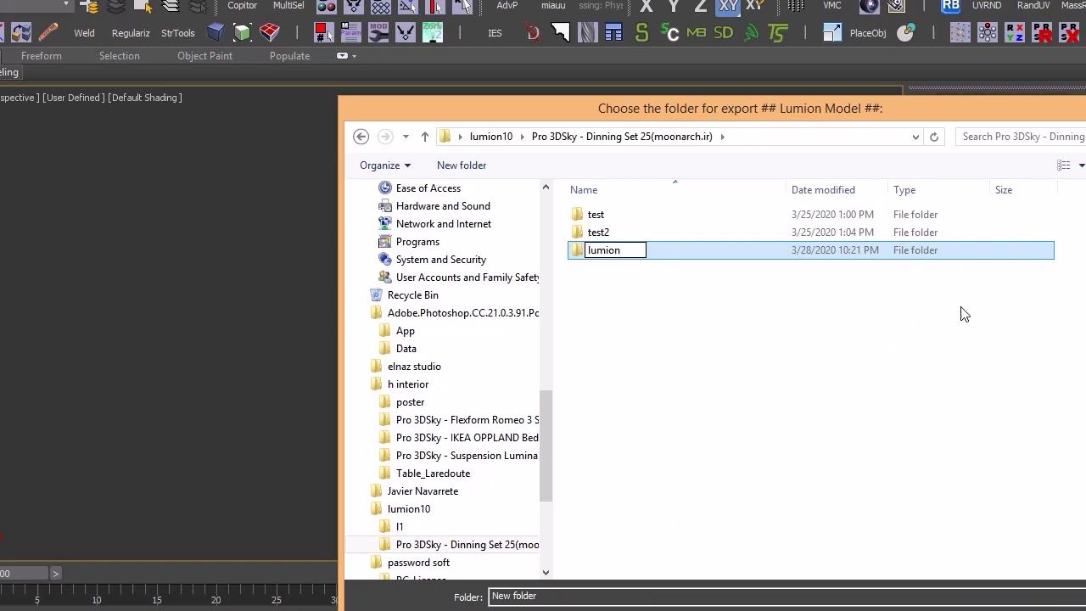
{"action": "key", "text": "Return"}
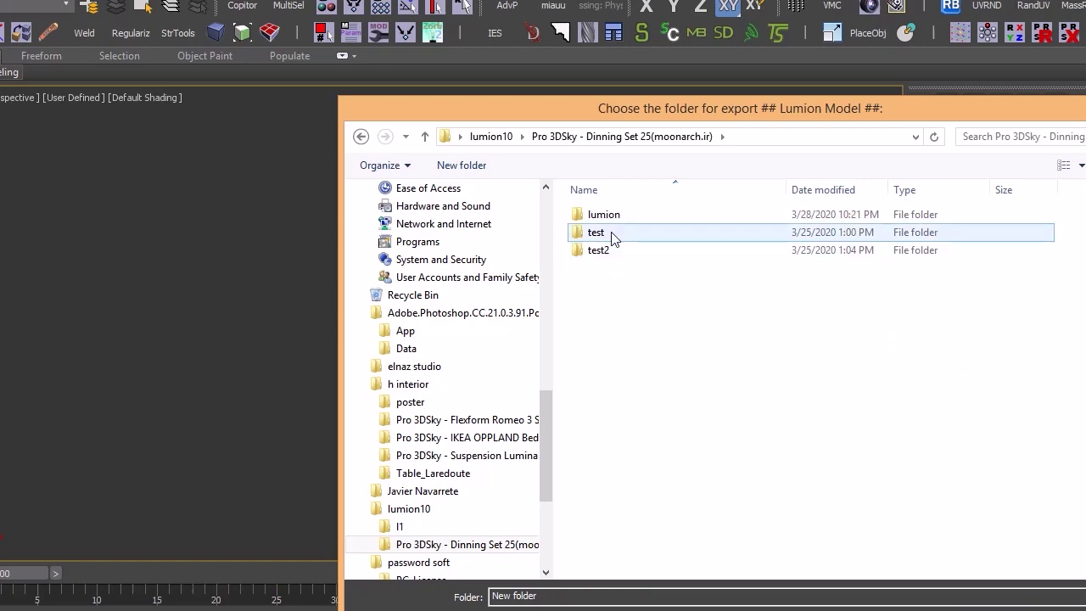
{"action": "left_click", "coordinate": [609, 216]}
{"action": "key", "text": "Return"}
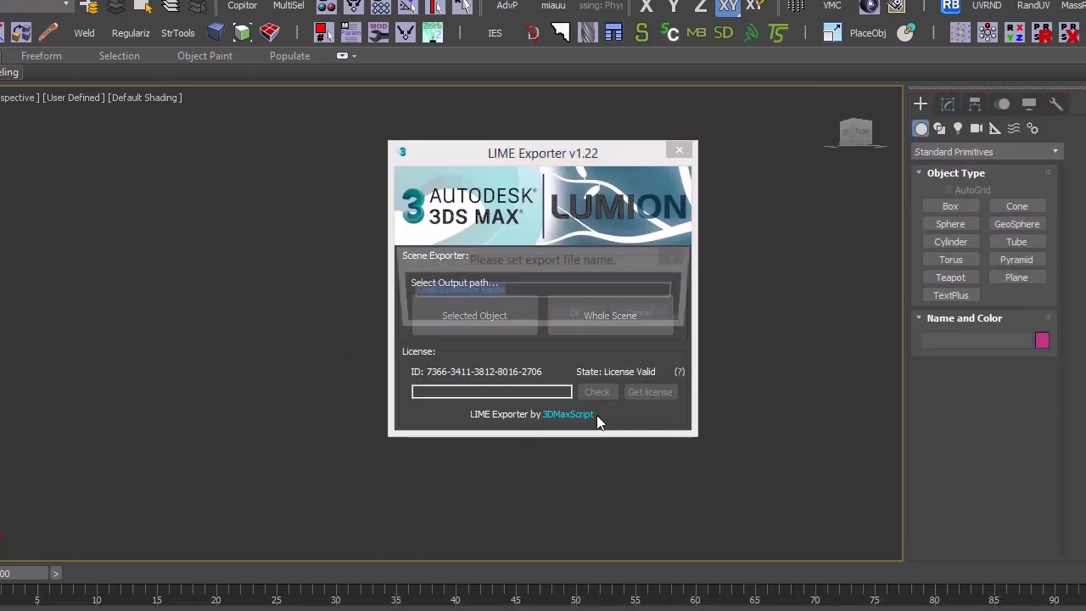
Name the export file "dinnig sed" and start the conversion
{"action": "left_click_drag", "start_coordinate": [541, 290], "coordinate": [381, 295]}
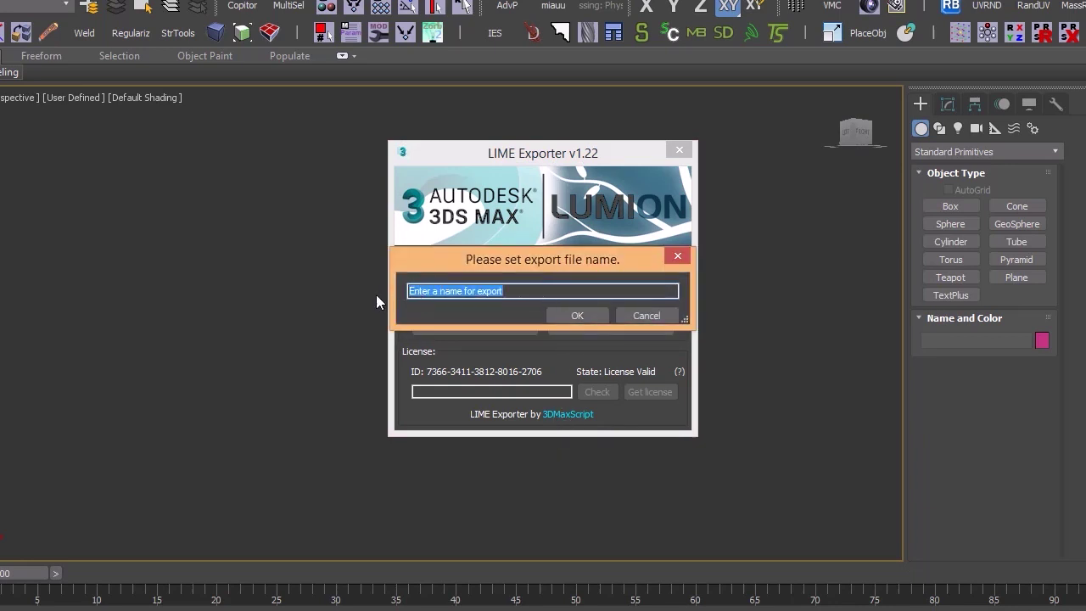
{"action": "type", "text": "dinnig"}
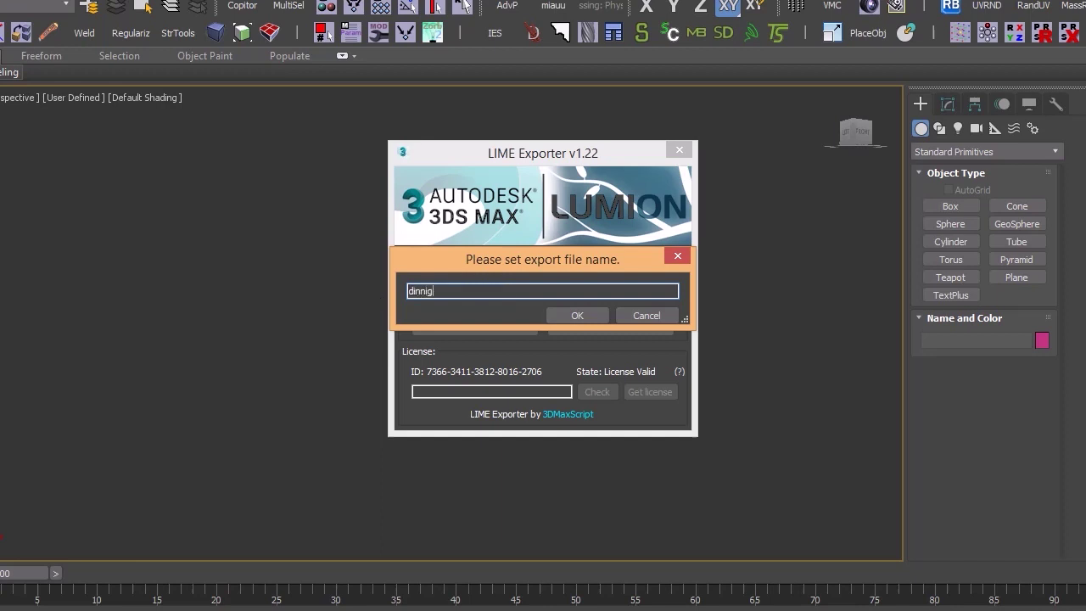
{"action": "type", "text": " sed"}
{"action": "left_click", "coordinate": [576, 315]}
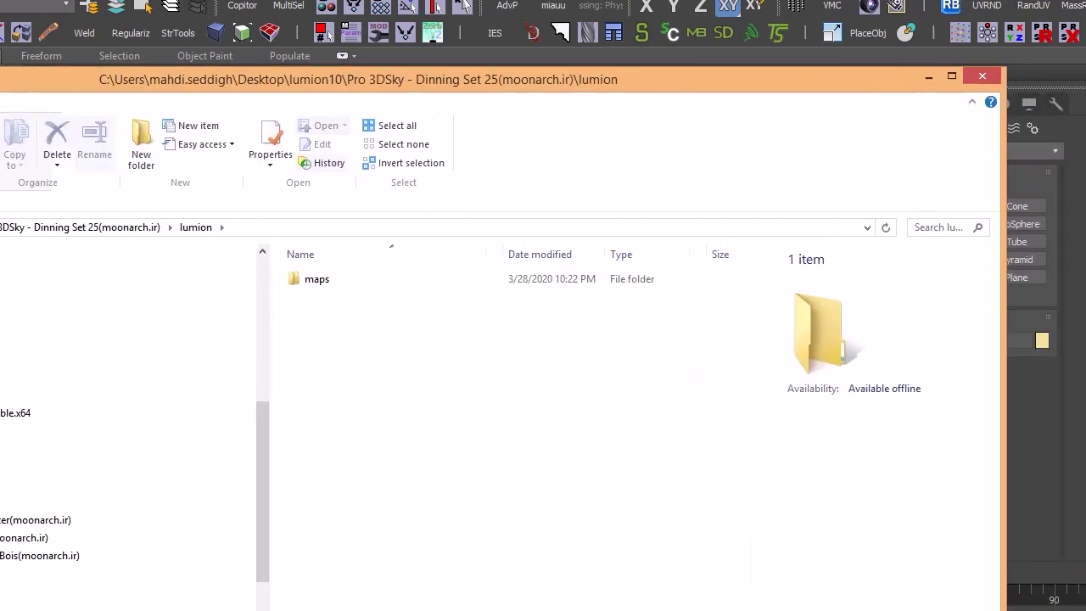
Refresh and check the contents of the lumion export folder, and move its window away from the exporter
{"action": "left_click_drag", "start_coordinate": [420, 77], "coordinate": [665, 160]}
{"action": "right_click", "coordinate": [618, 405]}
{"action": "left_click", "coordinate": [669, 473]}
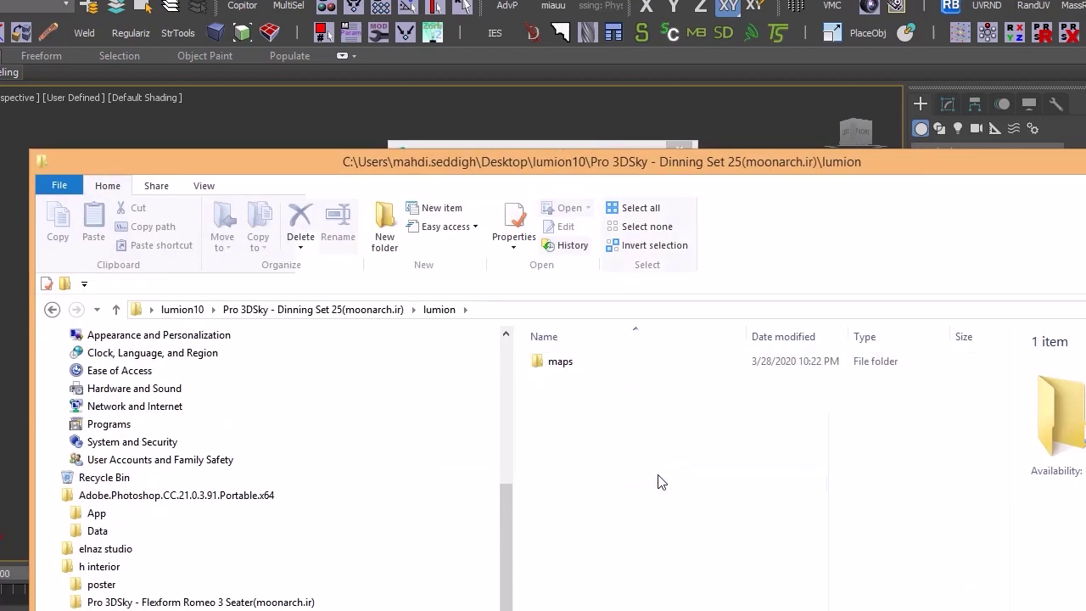
{"action": "left_click", "coordinate": [380, 311]}
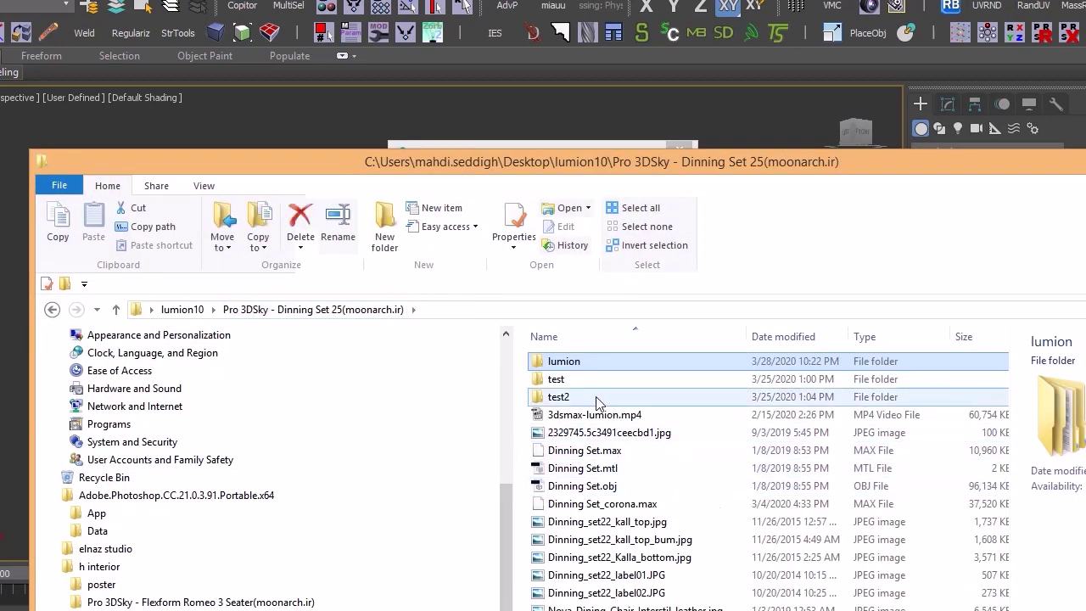
{"action": "double_click", "coordinate": [584, 363]}
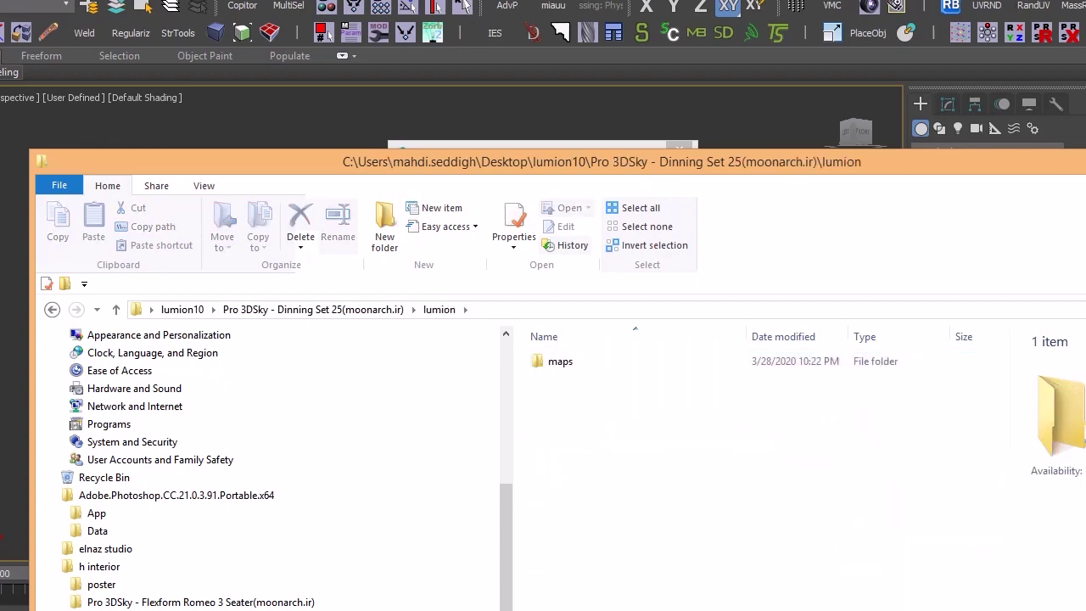
{"action": "left_click_drag", "start_coordinate": [638, 162], "coordinate": [1085, 108]}
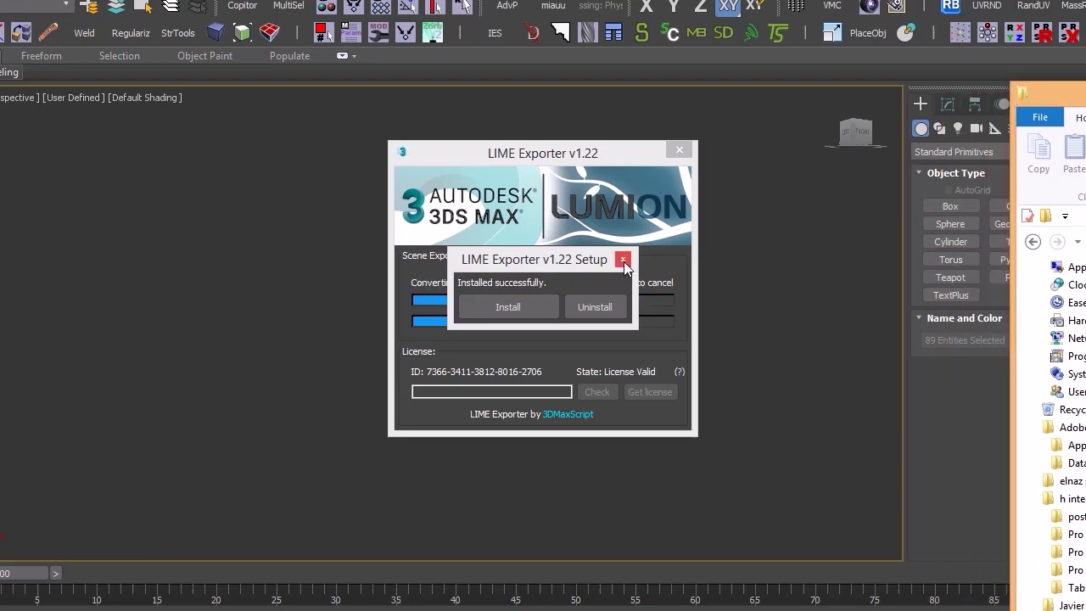
Check the exported FBX file and the contents of its maps folder in the lumion export folder, and close the window
{"action": "mouse_move", "coordinate": [1084, 93]}
{"action": "left_mouse_down"}
{"action": "mouse_move", "coordinate": [1085, 144]}
{"action": "mouse_move", "coordinate": [442, 132]}
{"action": "mouse_move", "coordinate": [1085, 79]}
{"action": "left_mouse_up"}
{"action": "left_click", "coordinate": [608, 337]}
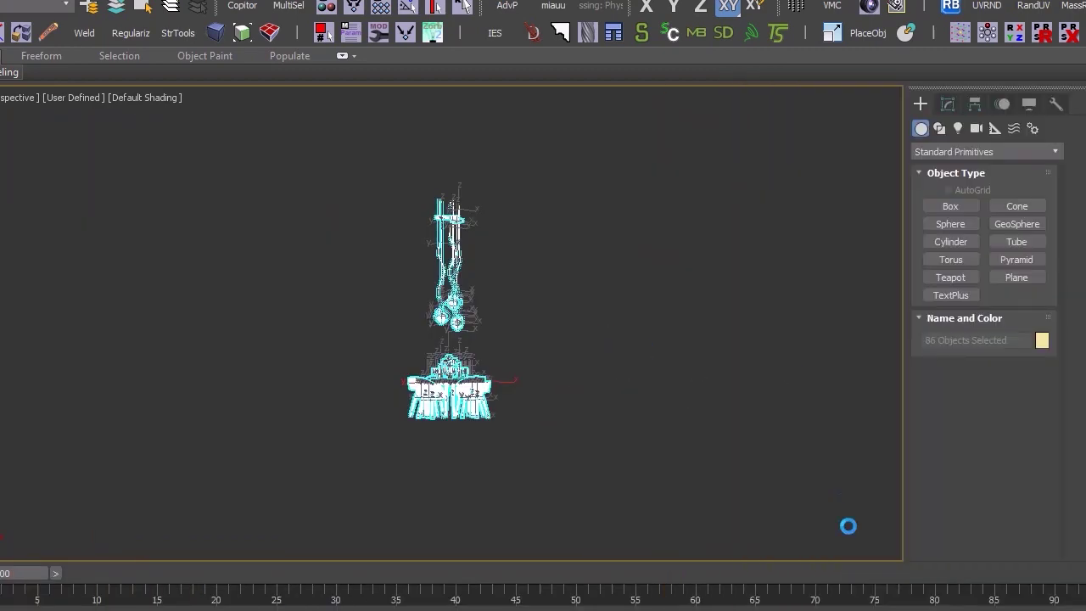
{"action": "left_click", "coordinate": [604, 360]}
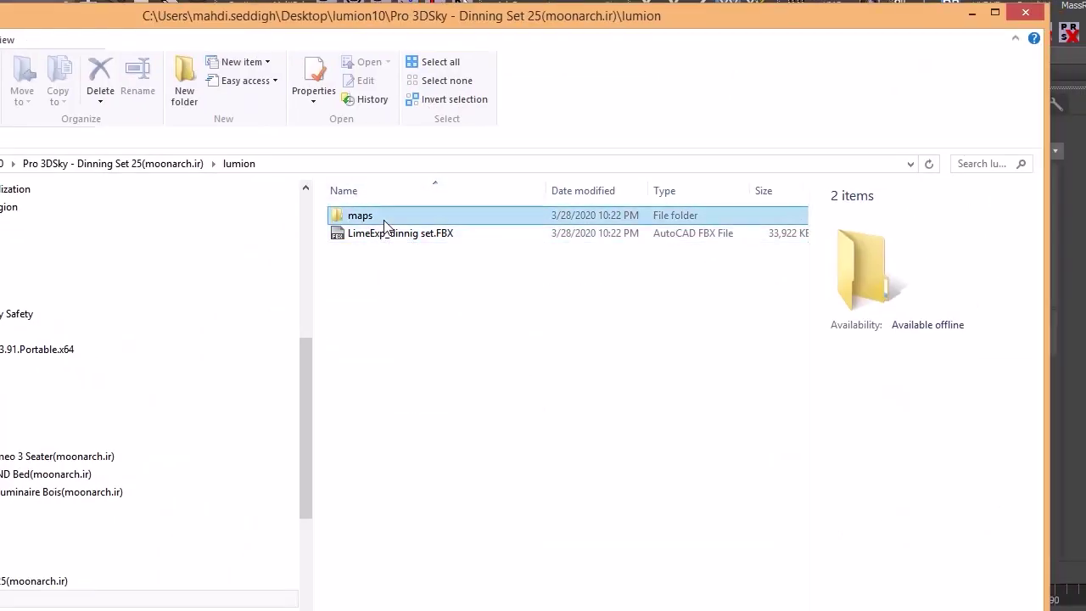
{"action": "double_click", "coordinate": [358, 216]}
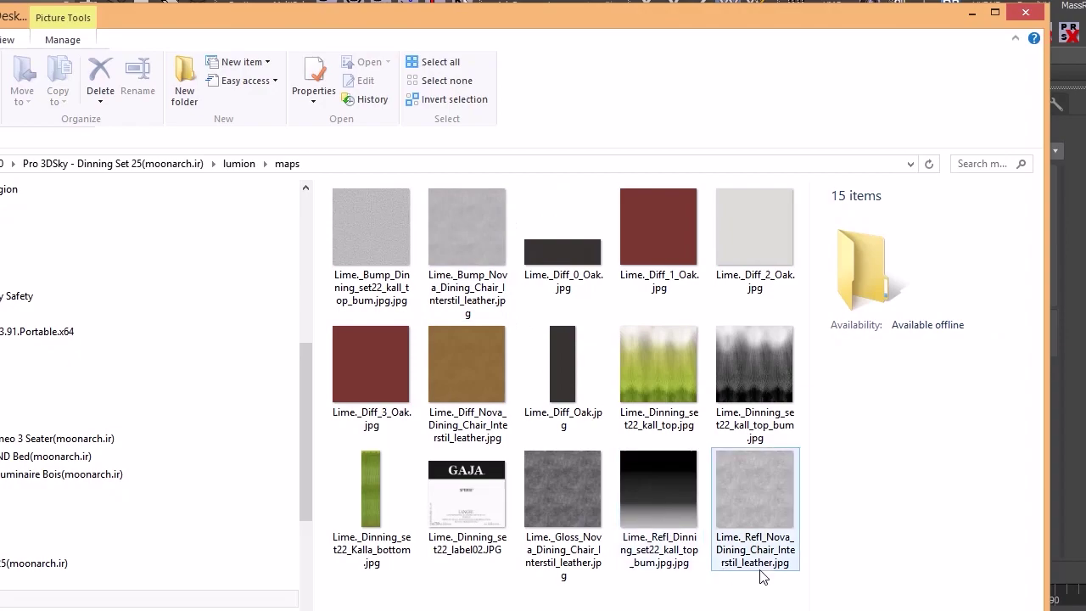
{"action": "left_click", "coordinate": [1023, 17]}
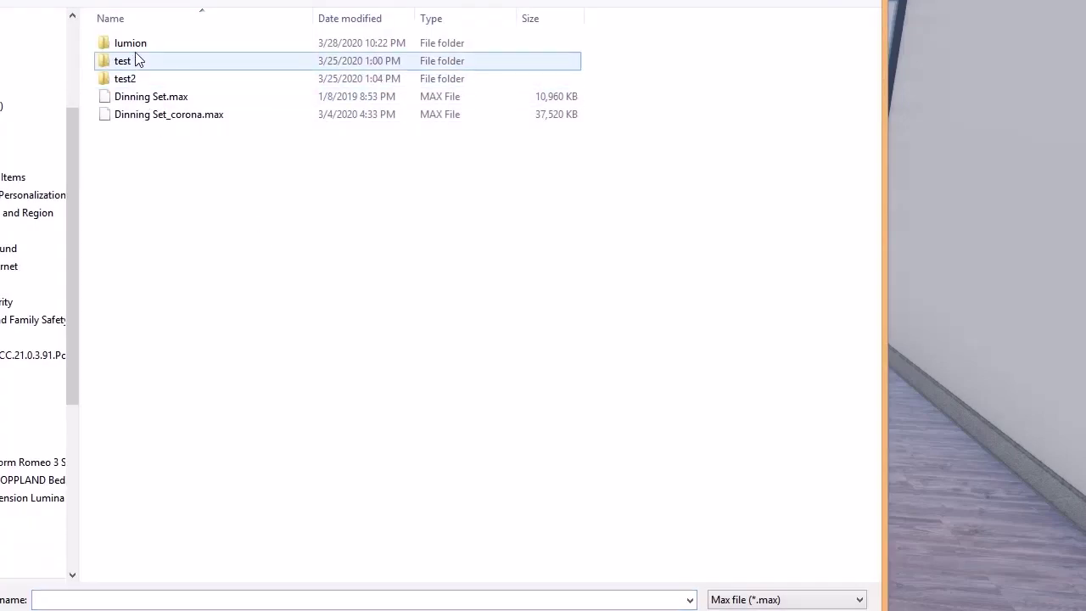
In Lumion's model import, open the dining set's lumion folder and filter the file list to FBX files
{"action": "double_click", "coordinate": [136, 46]}
{"action": "left_click", "coordinate": [749, 600]}
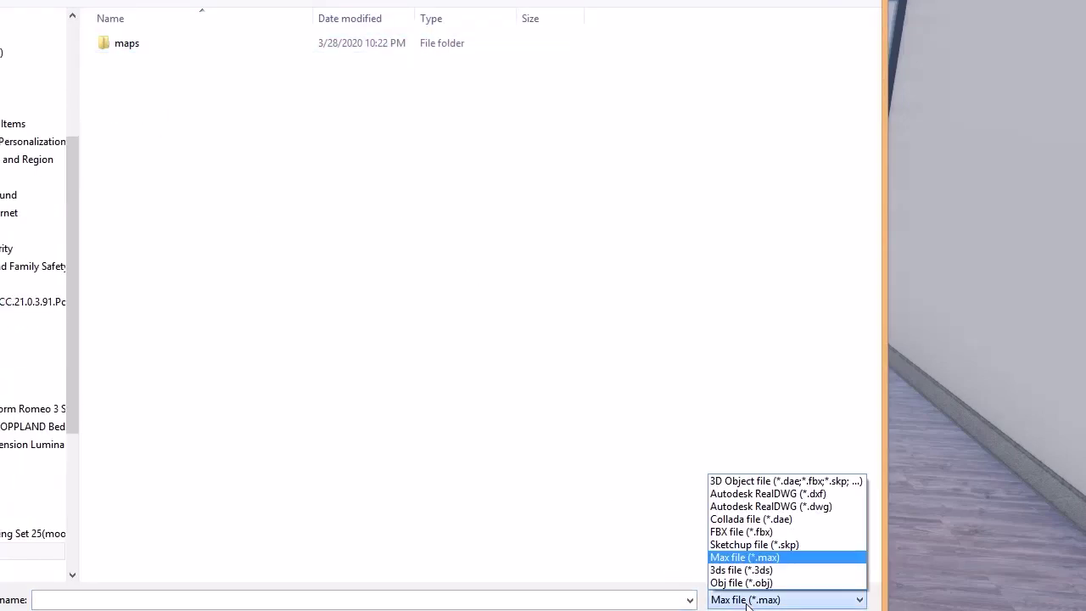
{"action": "left_click", "coordinate": [800, 532]}
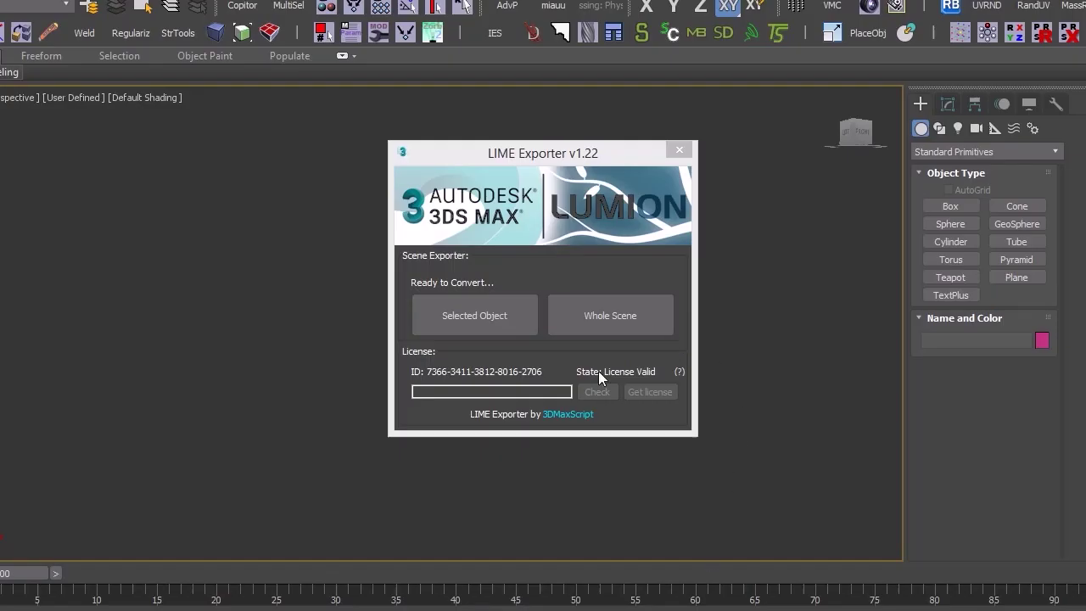
Switch back to 3ds Max and close the LIME Exporter window and its setup dialog
{"action": "left_click", "coordinate": [555, 427]}
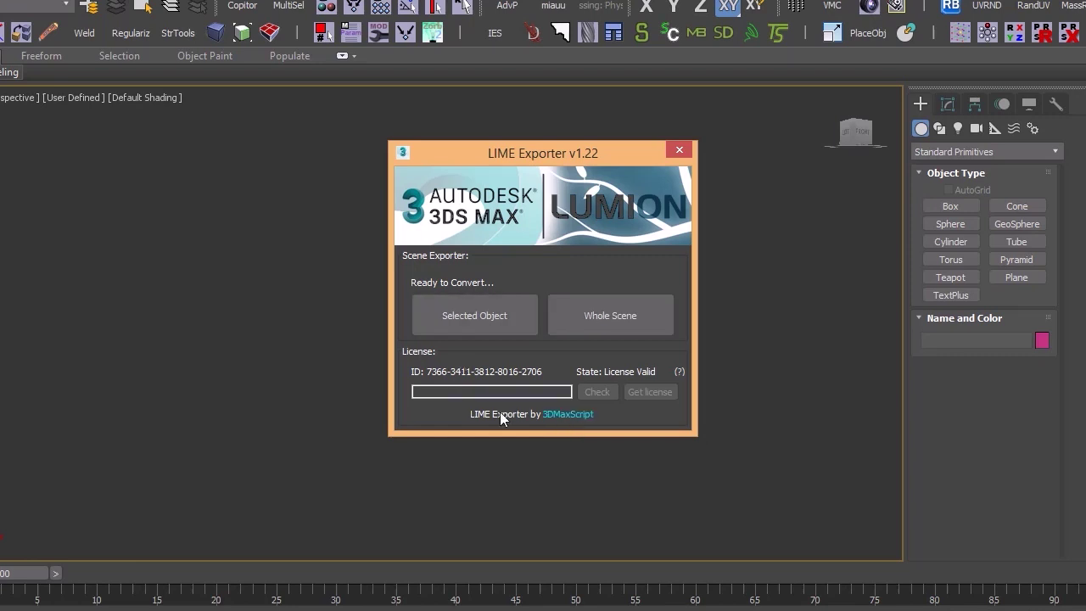
{"action": "left_click", "coordinate": [678, 152]}
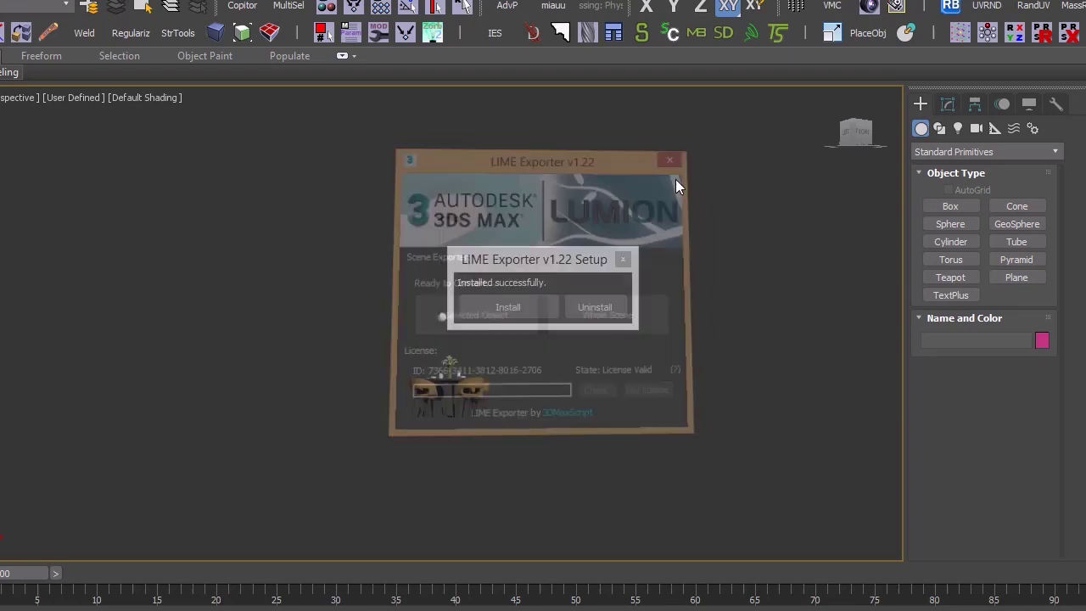
{"action": "left_click", "coordinate": [623, 259]}
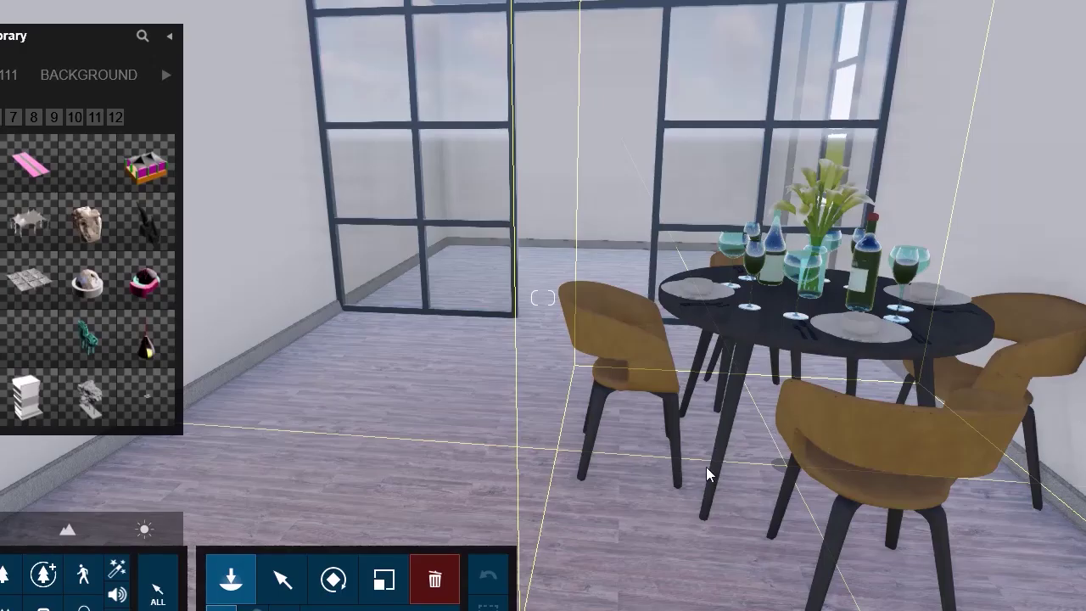
In Lumion, start editing materials and select the Lime._leather material on the dining chairs
{"action": "scroll", "coordinate": [706, 467], "scroll_direction": "down", "scroll_amount": 2}
{"action": "right_click_drag", "start_coordinate": [706, 467], "coordinate": [512, 411]}
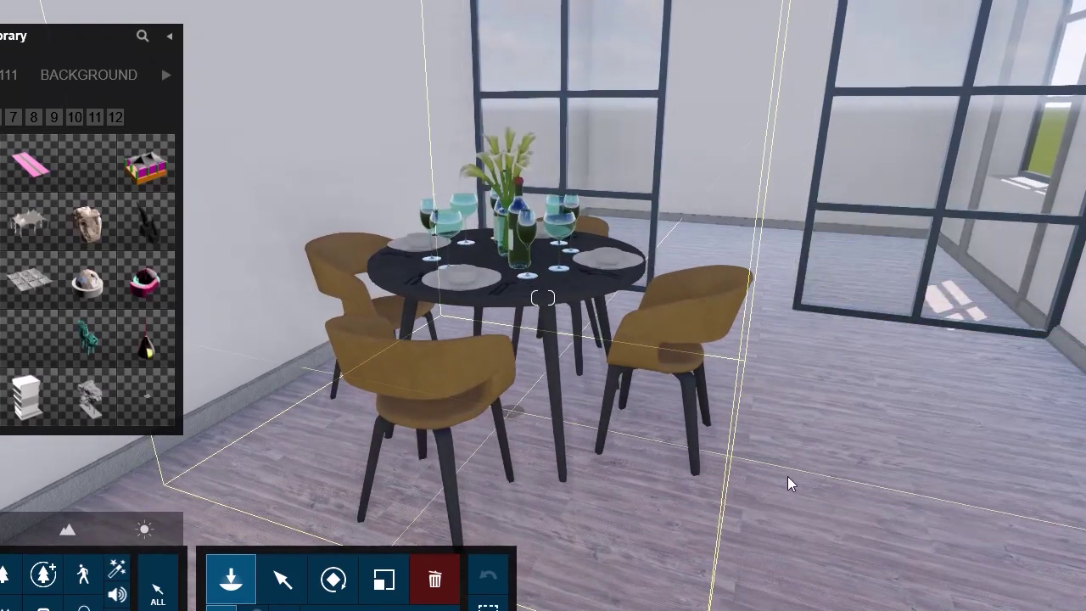
{"action": "left_click", "coordinate": [883, 386]}
{"action": "scroll", "coordinate": [910, 294], "scroll_direction": "down", "scroll_amount": 3}
{"action": "right_click_drag", "start_coordinate": [910, 294], "coordinate": [835, 280]}
{"action": "key", "text": "w"}
{"action": "right_click_drag", "start_coordinate": [543, 298], "coordinate": [577, 174]}
{"action": "right_click_drag", "start_coordinate": [856, 174], "coordinate": [838, 456]}
{"action": "left_click", "coordinate": [7, 533]}
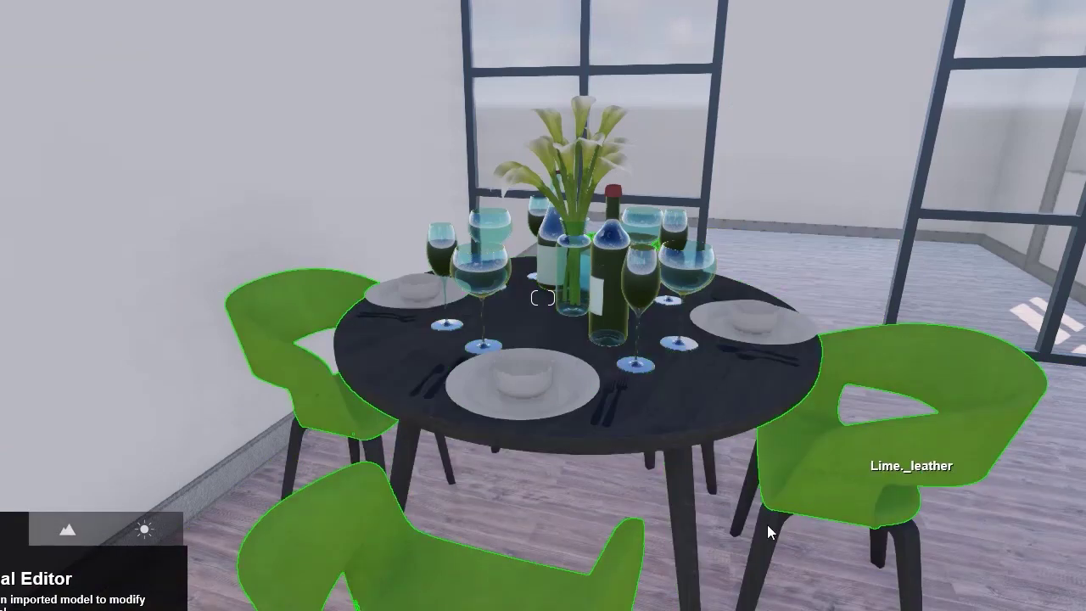
{"action": "left_click", "coordinate": [863, 475]}
{"action": "right_click_drag", "start_coordinate": [848, 569], "coordinate": [904, 587]}
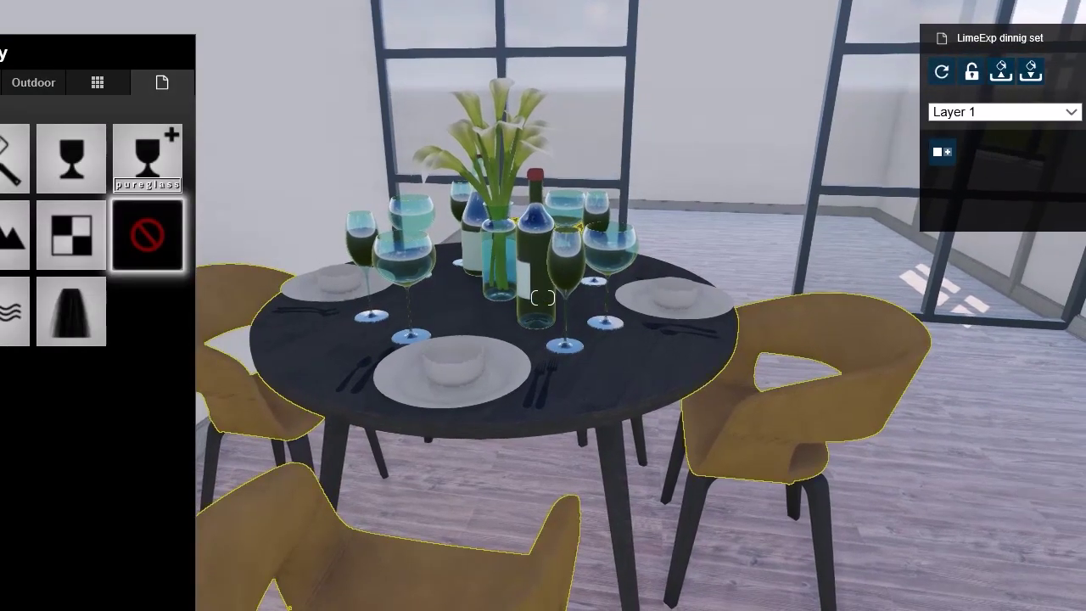
Change the dining chairs' imported leather to an editable Standard material, judging the result on a close-up of one chair
{"action": "key", "text": "w"}
{"action": "mouse_move", "coordinate": [859, 471]}
{"action": "right_mouse_down"}
{"action": "mouse_move", "coordinate": [1018, 480]}
{"action": "mouse_move", "coordinate": [846, 468]}
{"action": "right_mouse_up"}
{"action": "key", "text": "a"}
{"action": "key", "text": "s"}
{"action": "key", "text": "e"}
{"action": "key", "text": "a"}
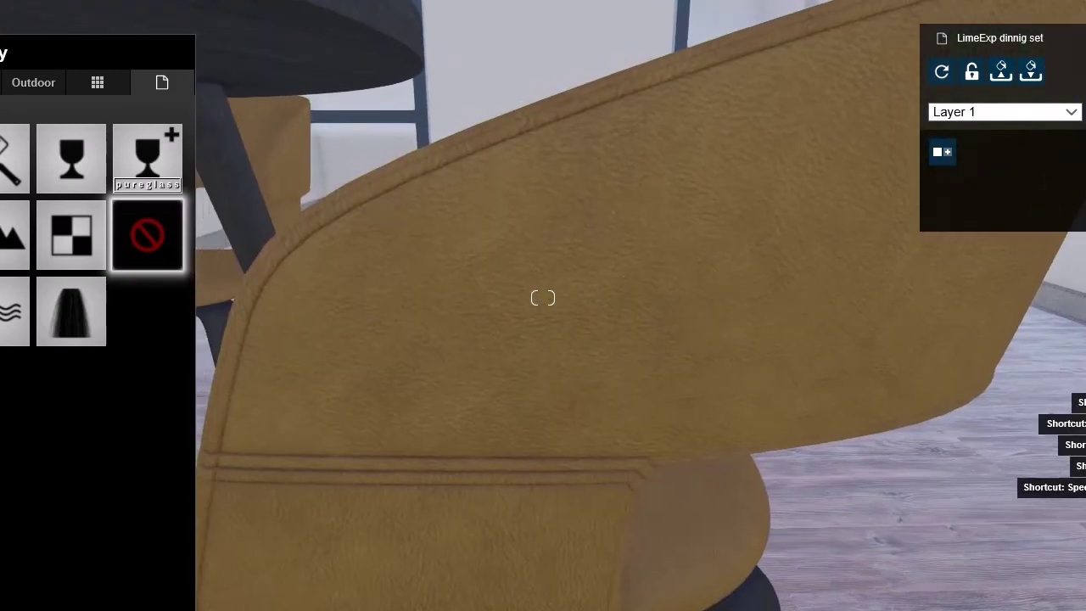
{"action": "left_click", "coordinate": [652, 481]}
{"action": "key", "text": "Escape"}
{"action": "left_click", "coordinate": [543, 298]}
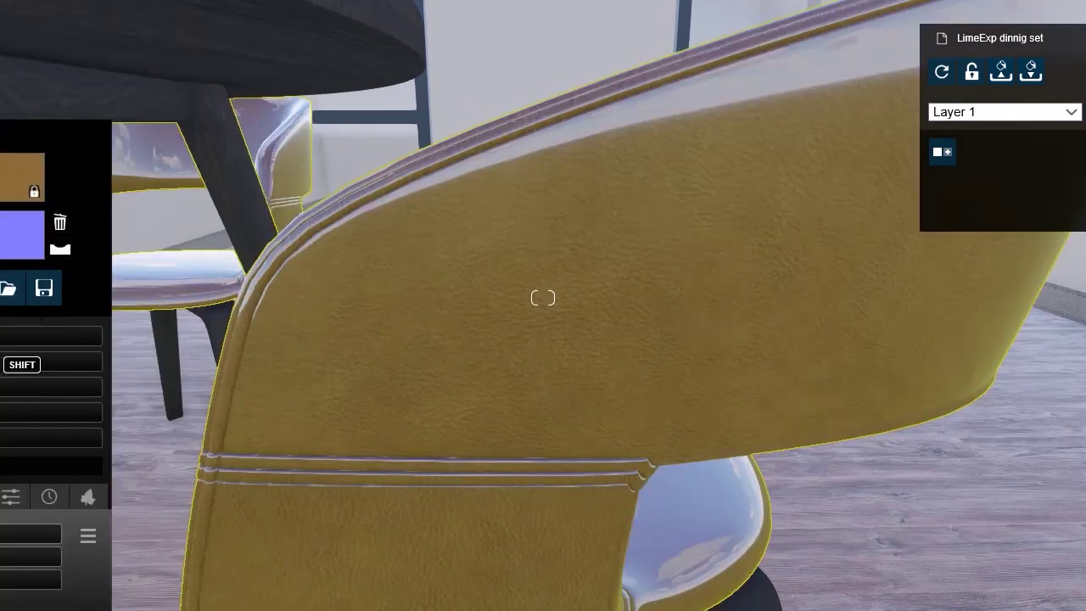
Lower the gloss of the chairs' leather and adjust its reflectivity for softer reflections
{"action": "left_click_drag", "start_coordinate": [8, 361], "coordinate": [0, 362]}
{"action": "left_click", "coordinate": [543, 297]}
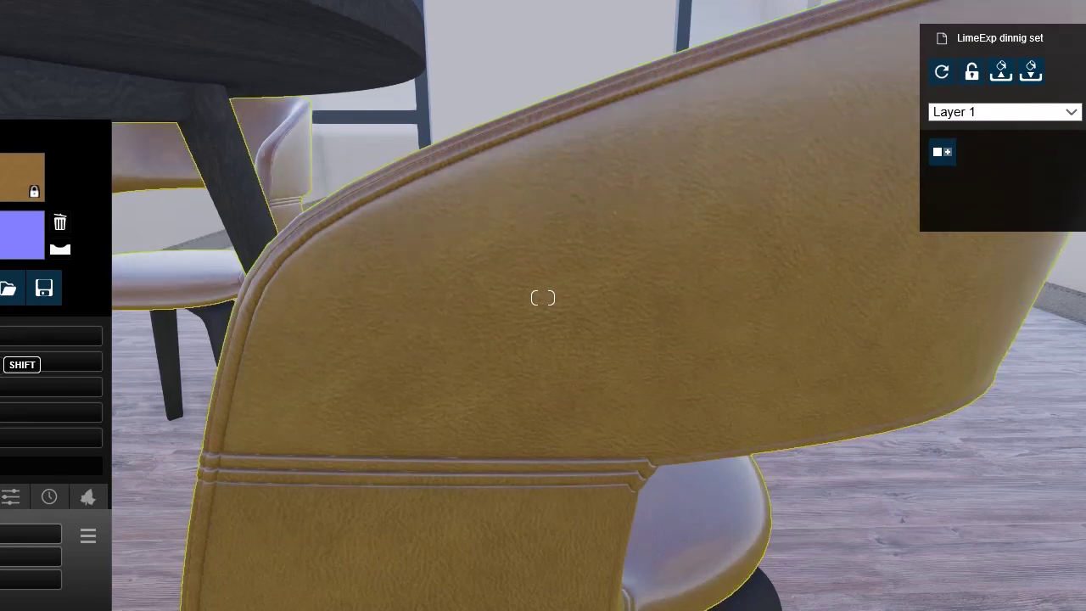
{"action": "left_click_drag", "start_coordinate": [3, 390], "coordinate": [13, 394]}
Increase the relief of the chairs' leather and assign it the black leather weathering type
{"action": "right_click_drag", "start_coordinate": [583, 366], "coordinate": [543, 390]}
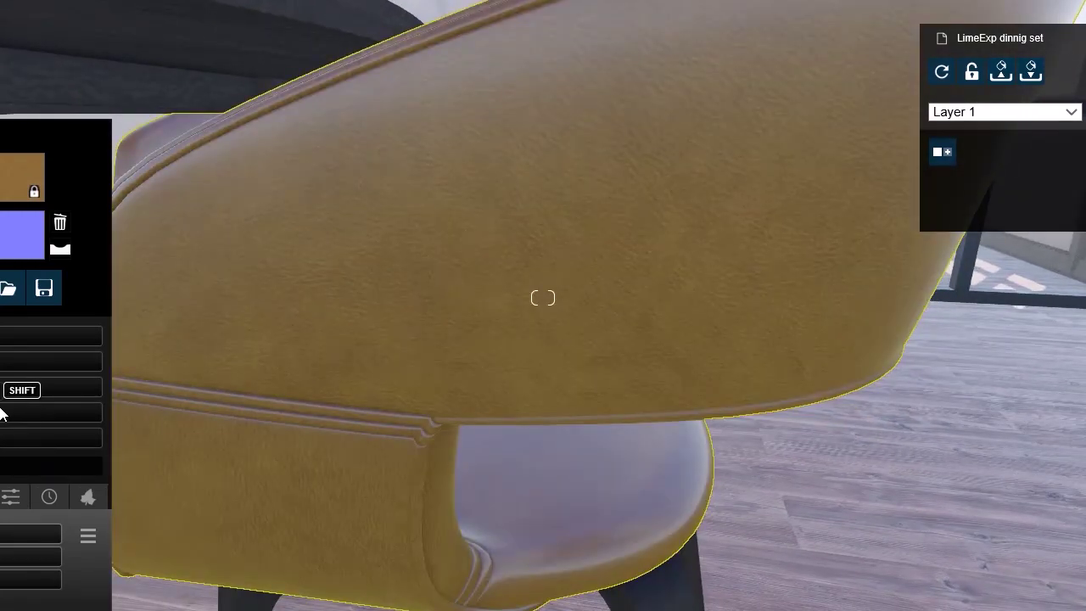
{"action": "left_click_drag", "start_coordinate": [1, 414], "coordinate": [31, 414]}
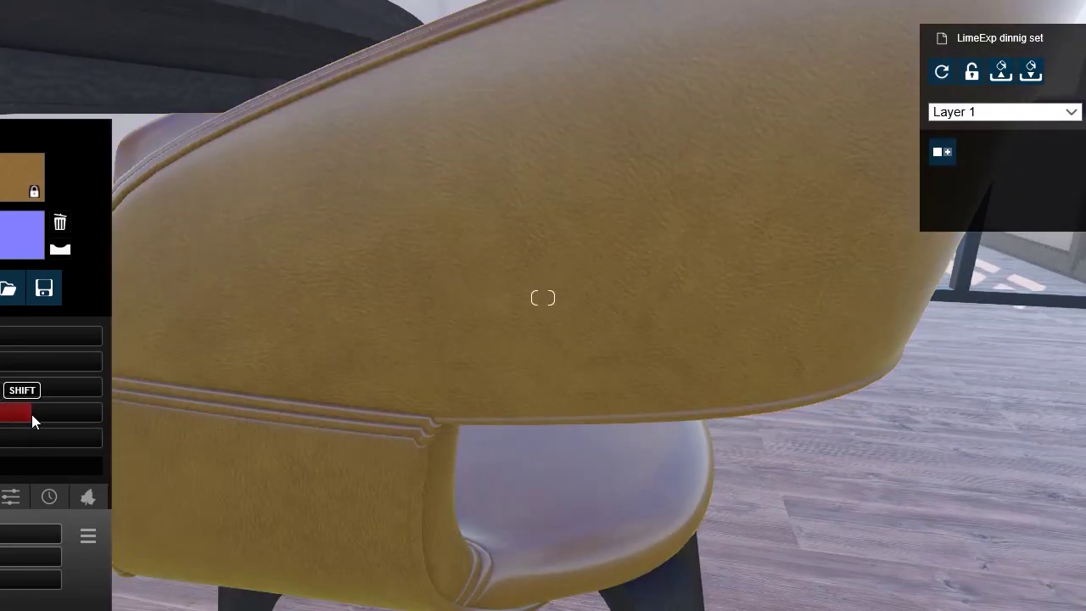
{"action": "left_click", "coordinate": [51, 497]}
{"action": "left_click", "coordinate": [31, 560]}
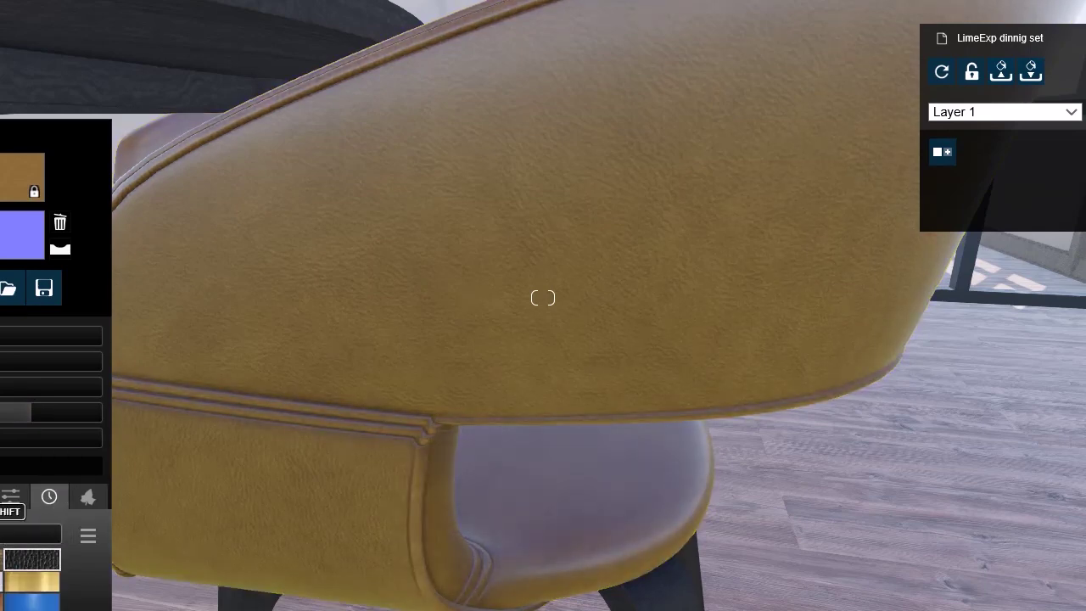
Select the dark wood material of the dining tabletop and change it to an editable Standard material
{"action": "key", "text": "q"}
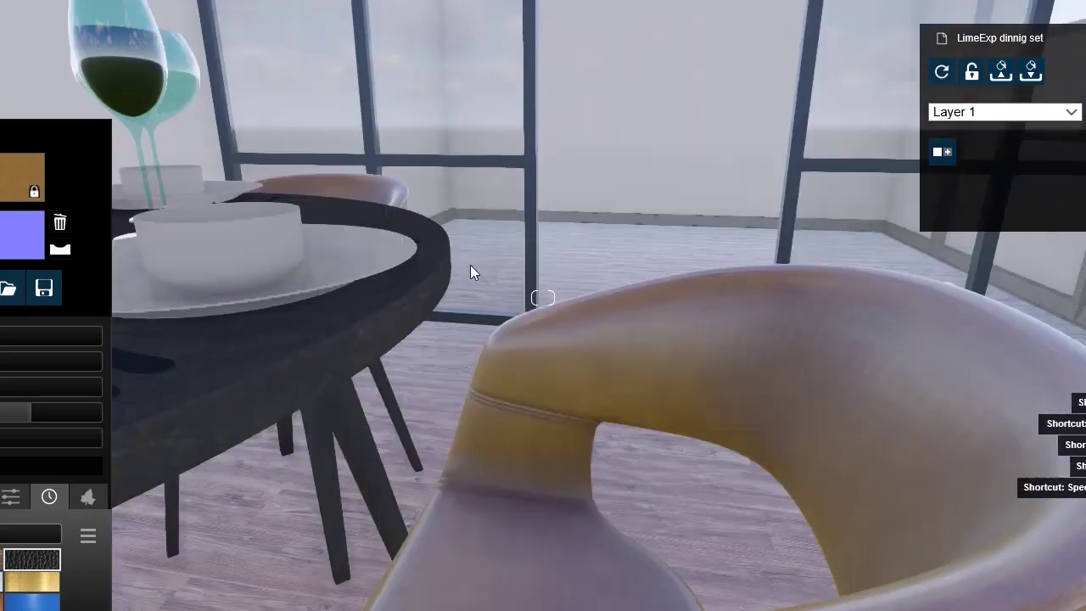
{"action": "middle_click_drag", "start_coordinate": [470, 265], "coordinate": [242, 594]}
{"action": "left_click", "coordinate": [659, 443]}
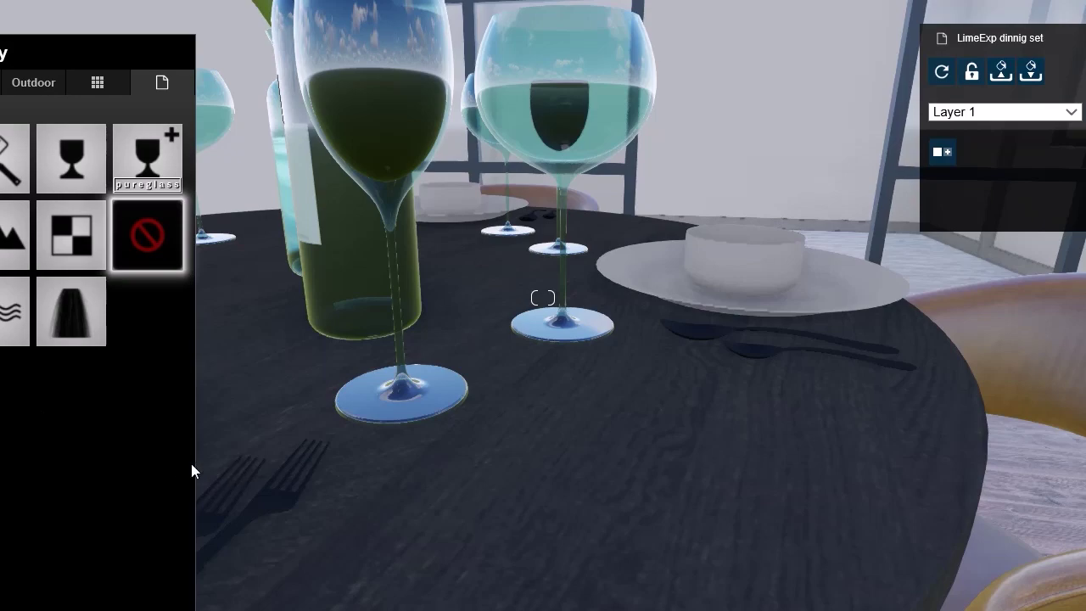
{"action": "left_click", "coordinate": [2, 314]}
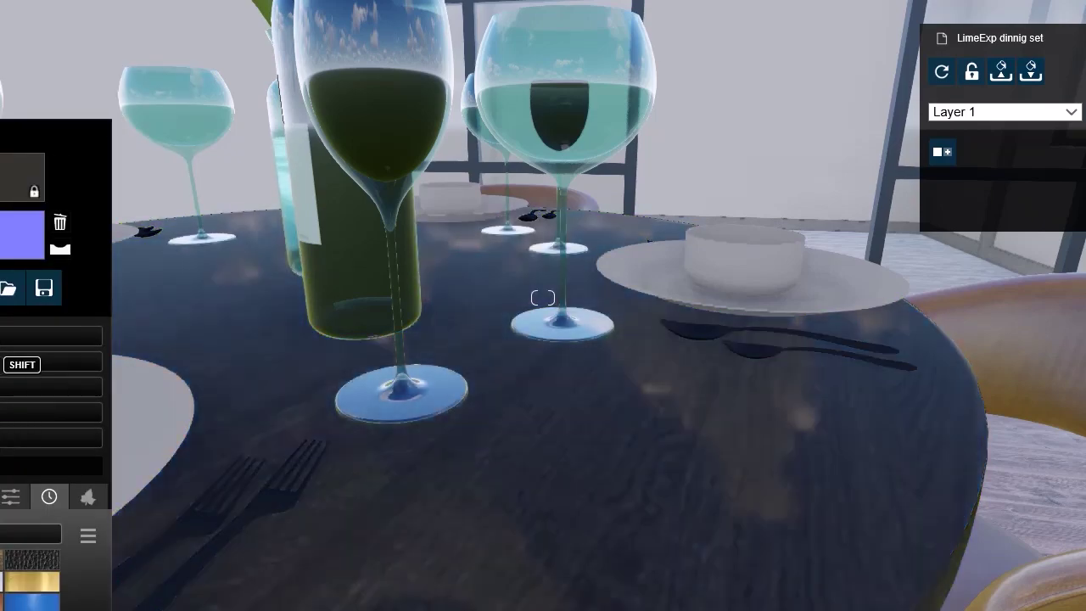
Reduce the tabletop wood's shine, raise its relief and give it a weathering type, and finish editing the material
{"action": "left_click_drag", "start_coordinate": [3, 337], "coordinate": [0, 337]}
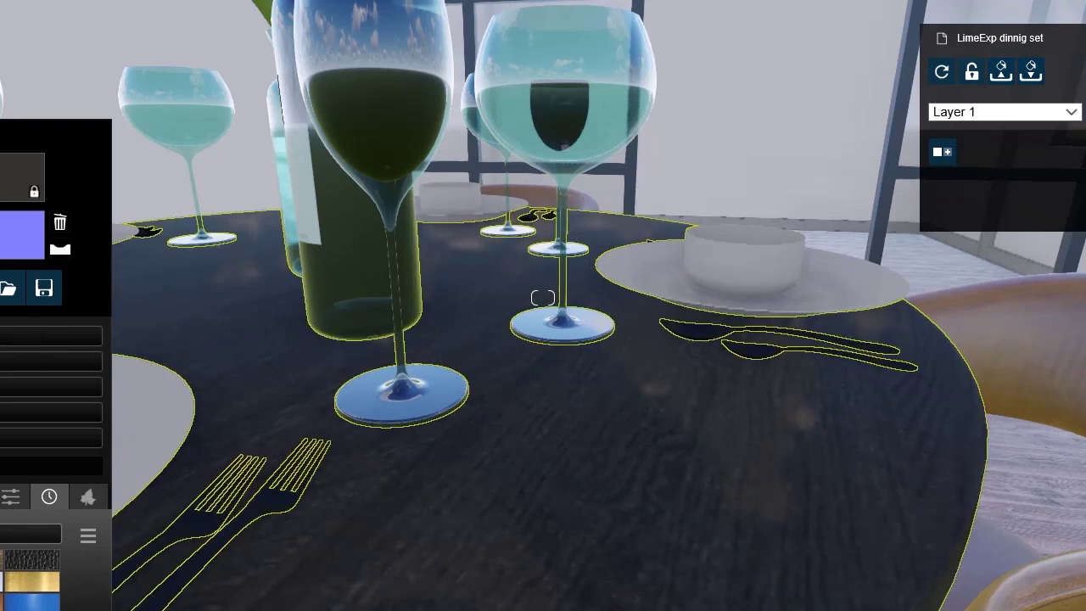
{"action": "left_click_drag", "start_coordinate": [34, 413], "coordinate": [73, 454]}
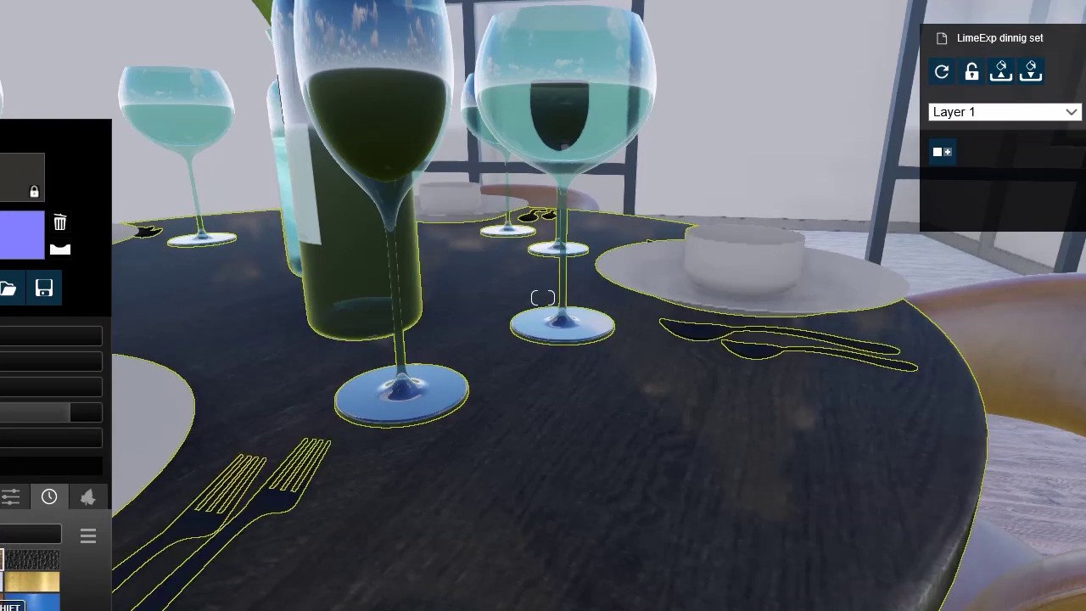
{"action": "scroll", "coordinate": [890, 384], "scroll_direction": "down", "scroll_amount": 5}
{"action": "scroll", "coordinate": [889, 389], "scroll_direction": "down", "scroll_amount": 10}
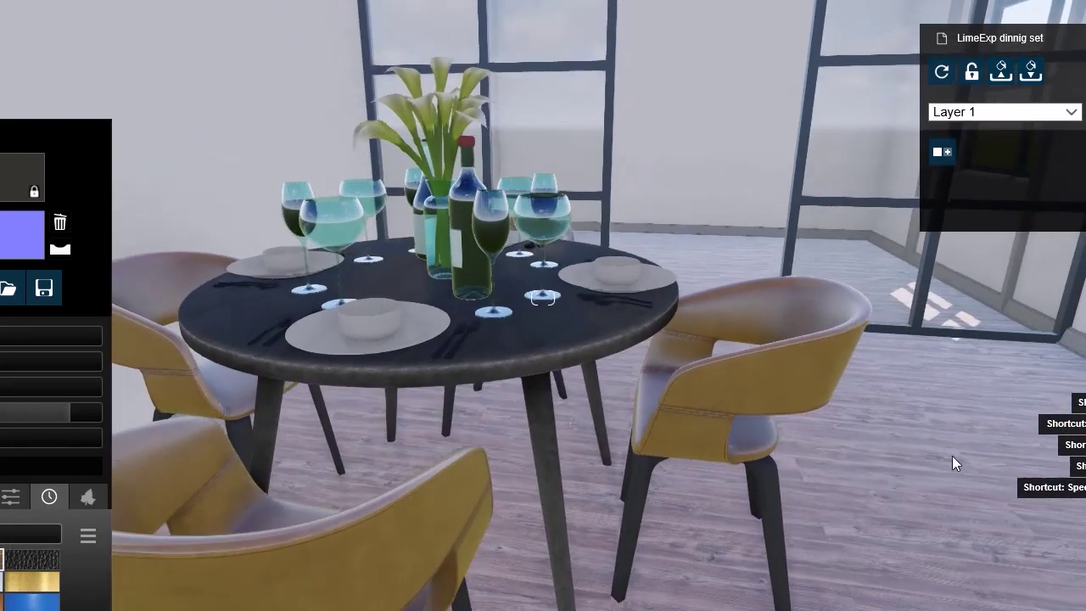
{"action": "scroll", "coordinate": [679, 327], "scroll_direction": "up", "scroll_amount": 8}
{"action": "key", "text": "Escape"}
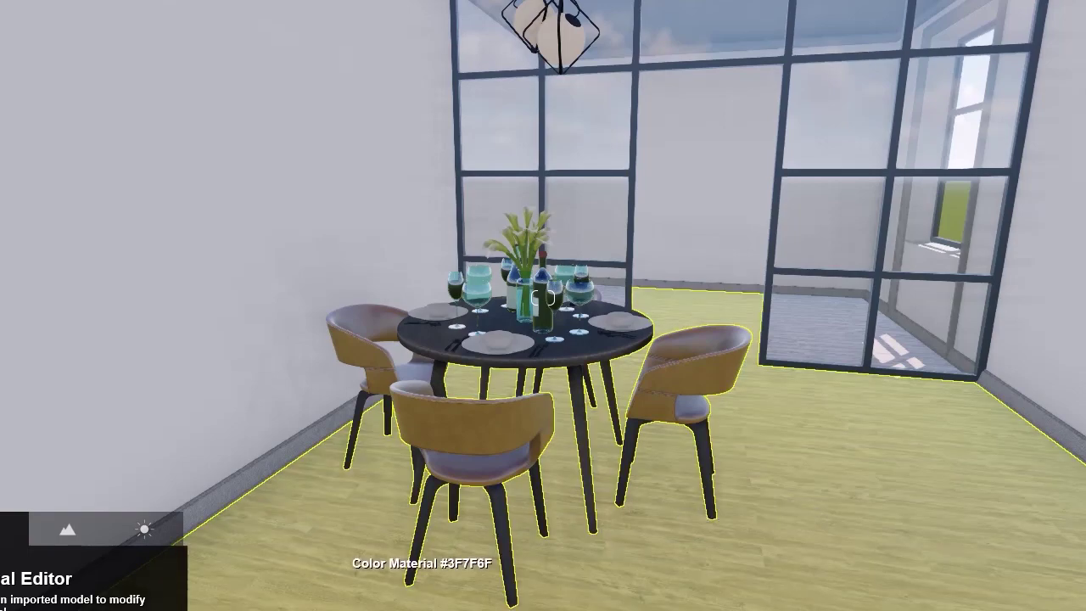
Switch to 3ds Max and browse for a scene to open in the h interior folder's IKEA OPPLAND Bed subfolder
{"action": "mouse_move", "coordinate": [289, 555]}
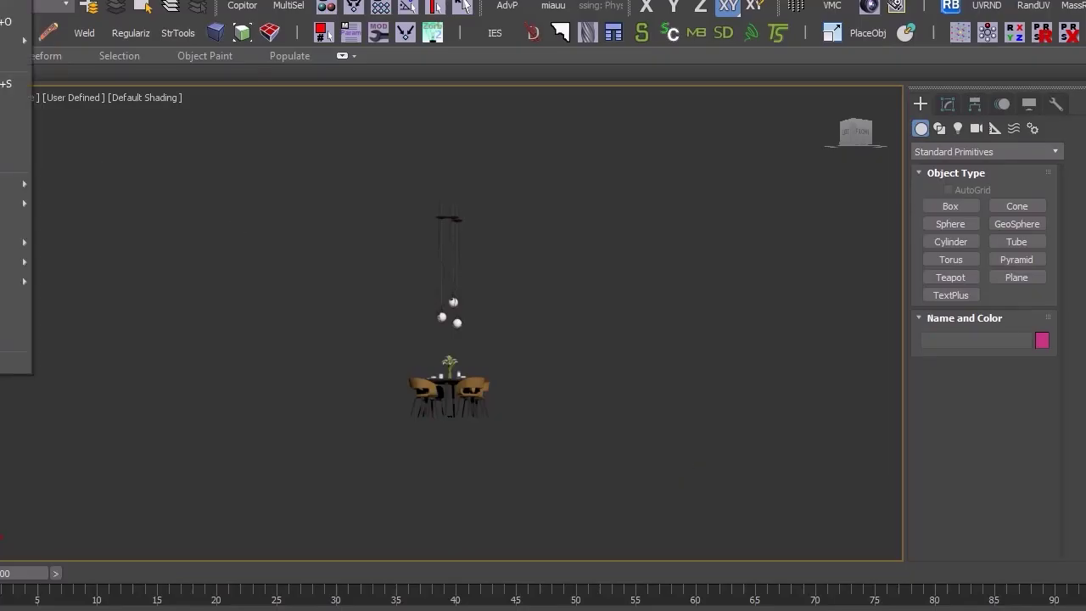
{"action": "left_click", "coordinate": [5, 22]}
{"action": "left_click", "coordinate": [562, 324]}
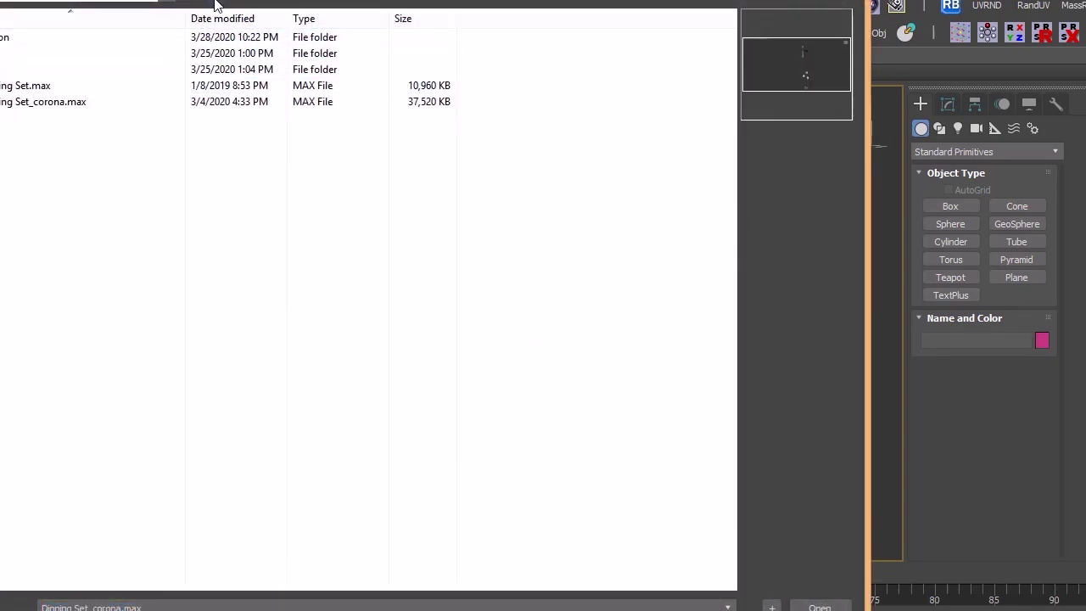
{"action": "left_click", "coordinate": [213, 2]}
{"action": "left_click", "coordinate": [213, 2]}
{"action": "left_click", "coordinate": [203, 239]}
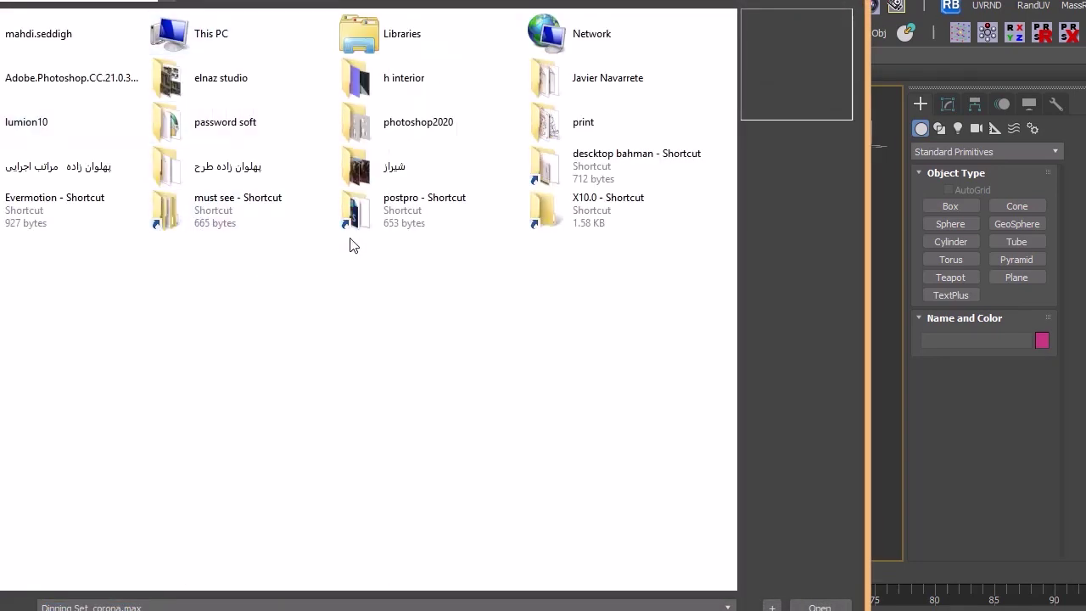
{"action": "double_click", "coordinate": [412, 91]}
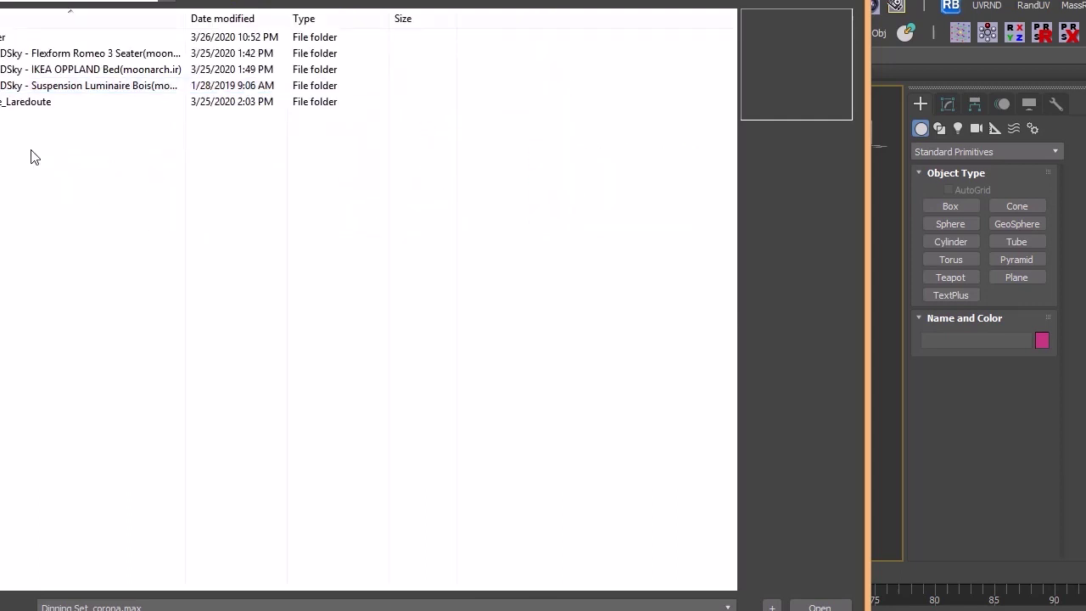
{"action": "left_click", "coordinate": [88, 70]}
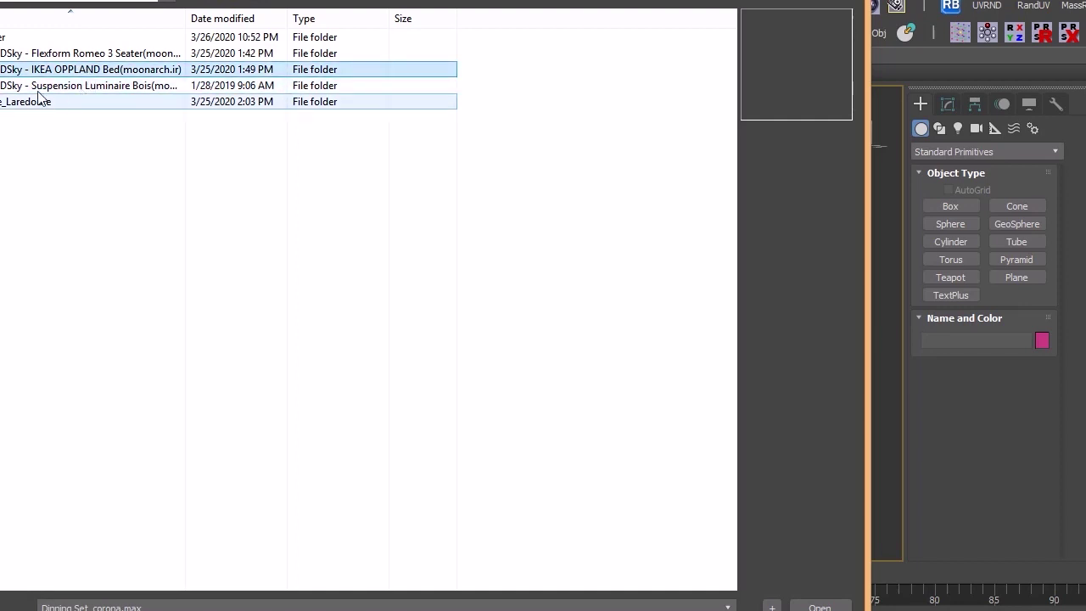
{"action": "left_click", "coordinate": [105, 54]}
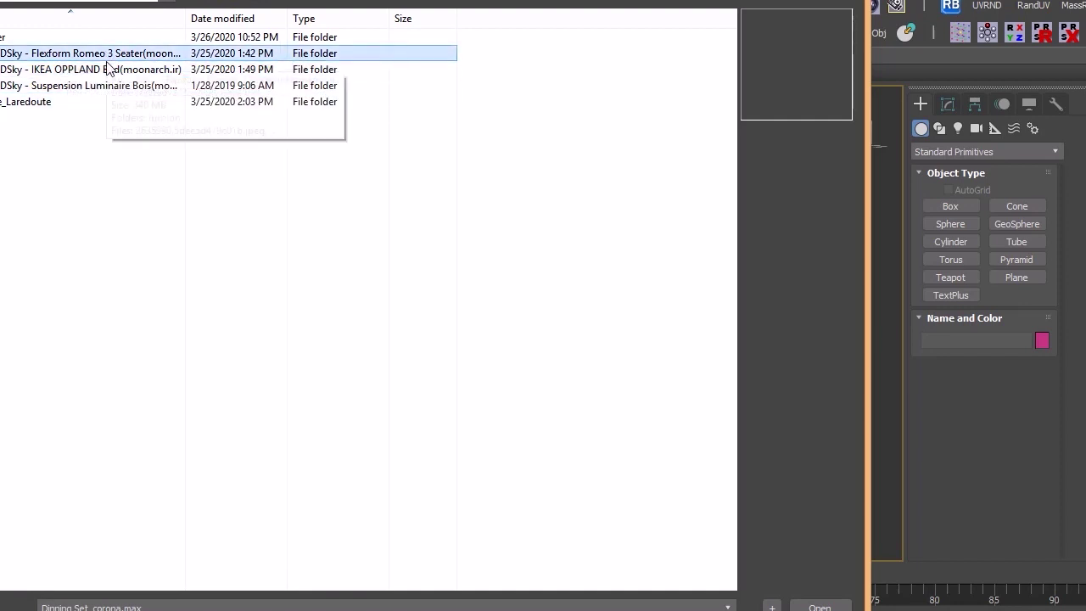
{"action": "double_click", "coordinate": [111, 73]}
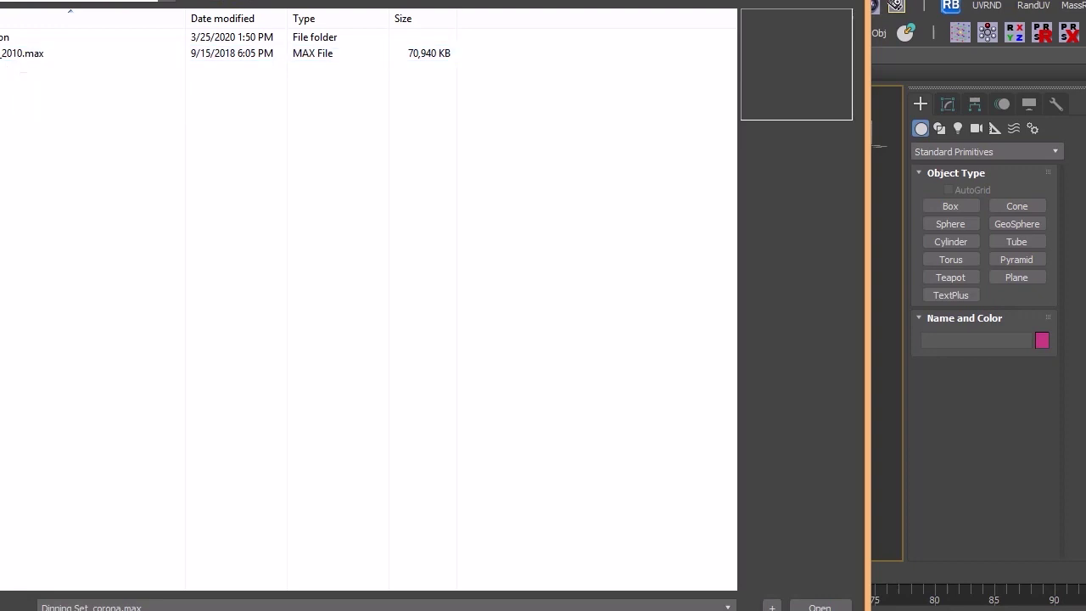
Open the IKEA OPPLAND bed scene, accept the updated V-Ray features and leave the scene corruption uncleaned
{"action": "double_click", "coordinate": [8, 53]}
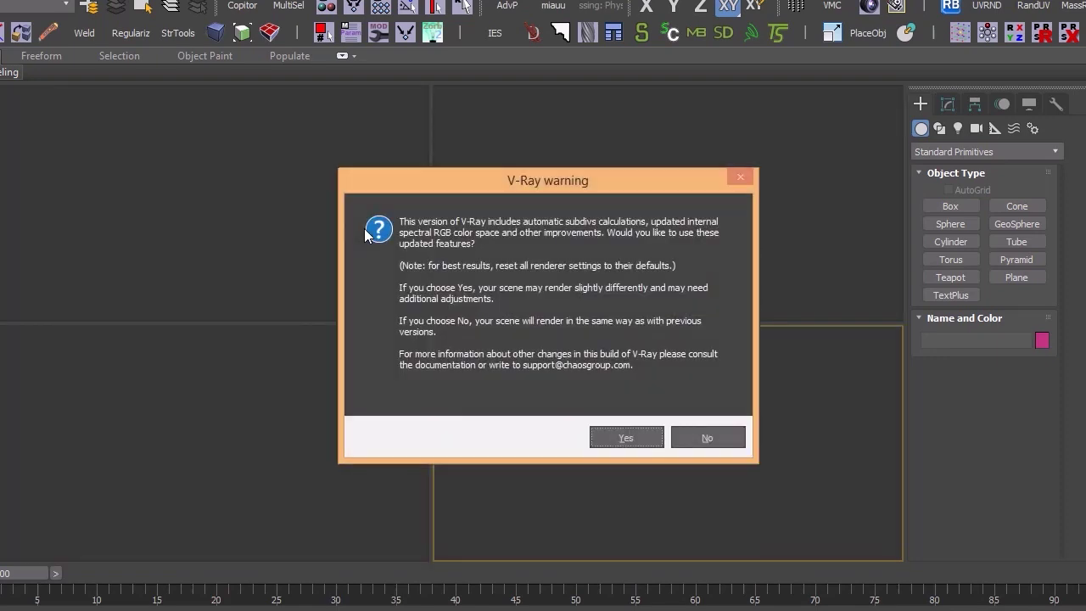
{"action": "left_click", "coordinate": [619, 437]}
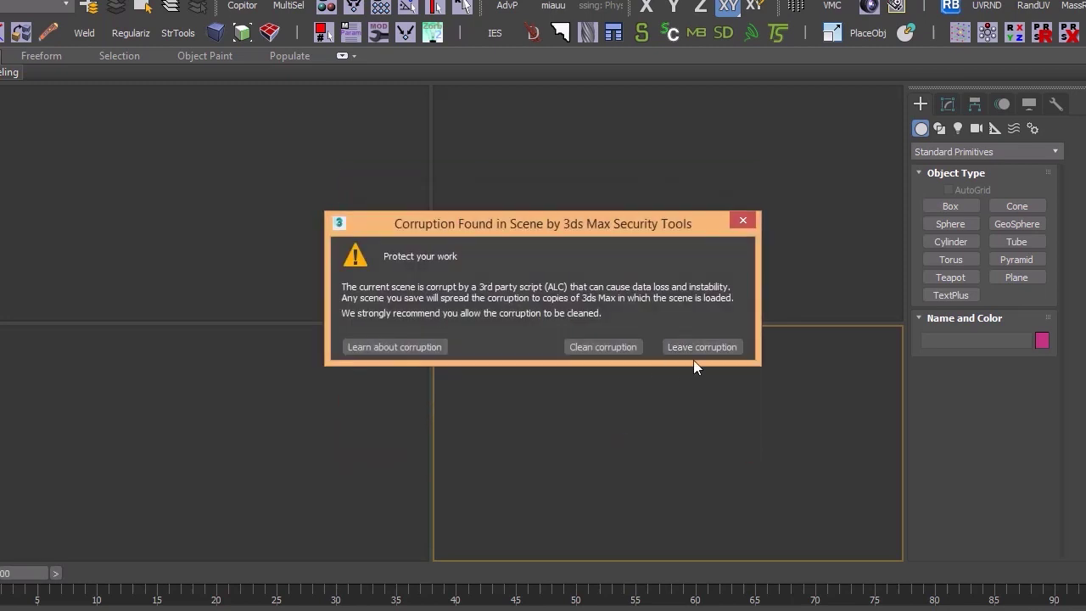
{"action": "left_click", "coordinate": [744, 223]}
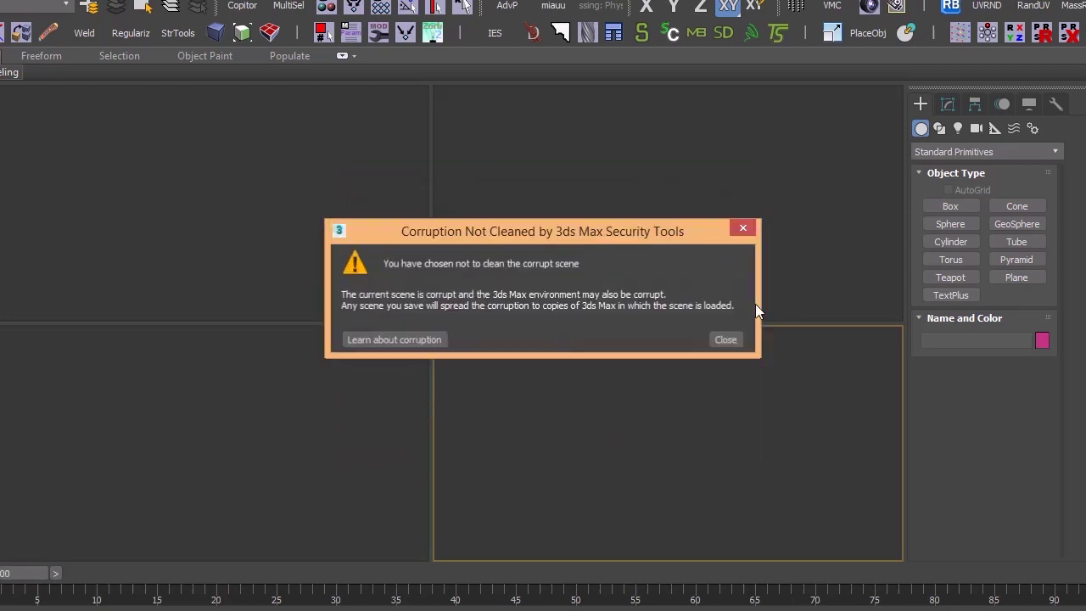
{"action": "left_click", "coordinate": [725, 340]}
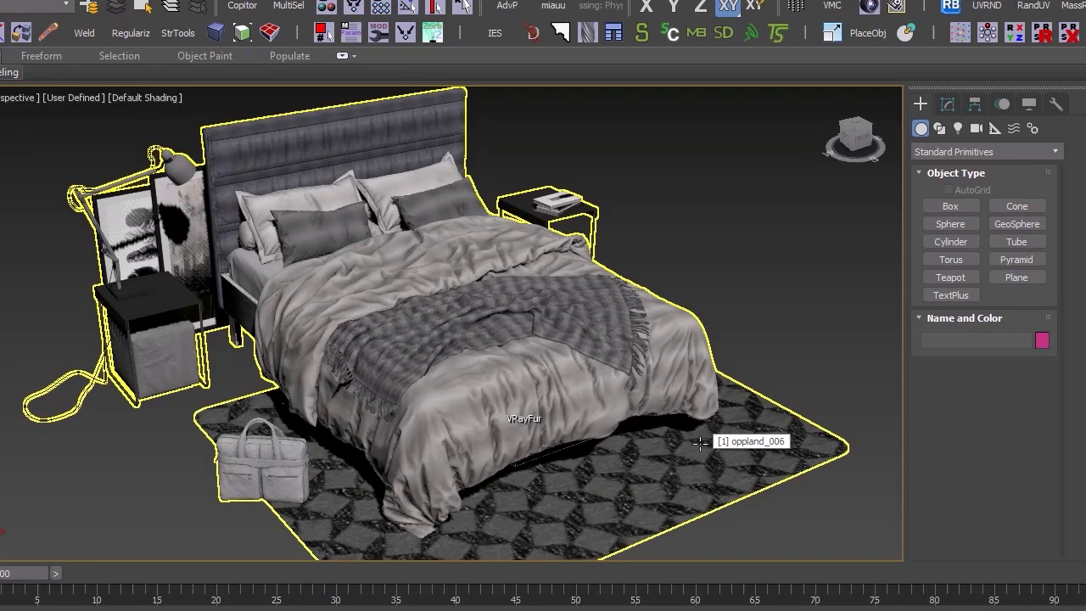
Examine the bed model's blanket, duvet, rug and surrounding furniture up close and as a whole
{"action": "middle_click_drag", "start_coordinate": [598, 321], "coordinate": [566, 346]}
{"action": "scroll", "coordinate": [551, 330], "scroll_direction": "up", "scroll_amount": 5}
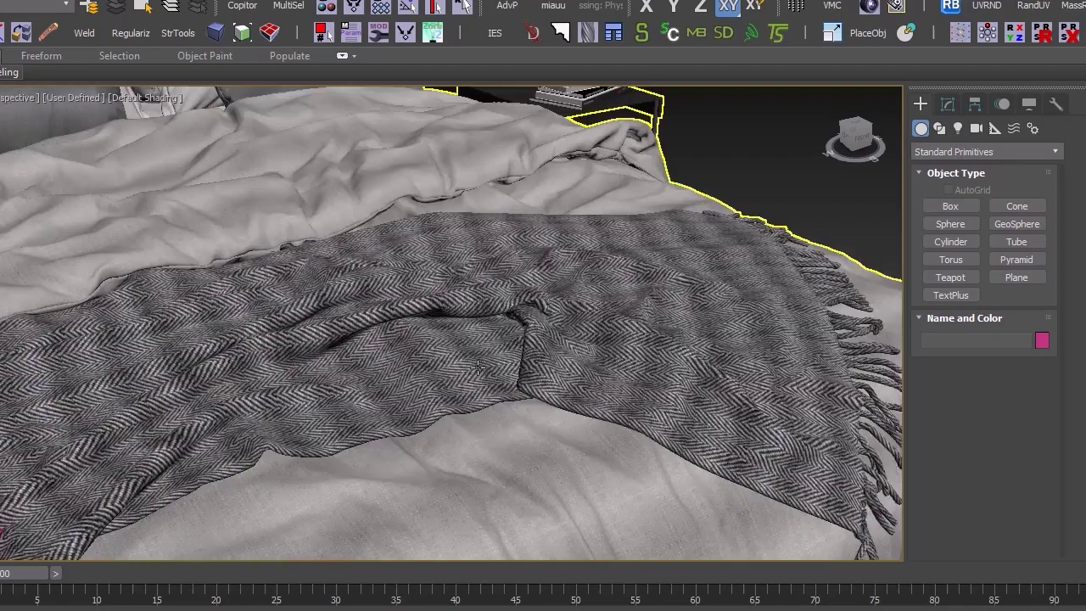
{"action": "scroll", "coordinate": [501, 348], "scroll_direction": "down", "scroll_amount": 4}
{"action": "middle_click_drag", "start_coordinate": [529, 384], "coordinate": [527, 391]}
{"action": "scroll", "coordinate": [528, 391], "scroll_direction": "up", "scroll_amount": 4}
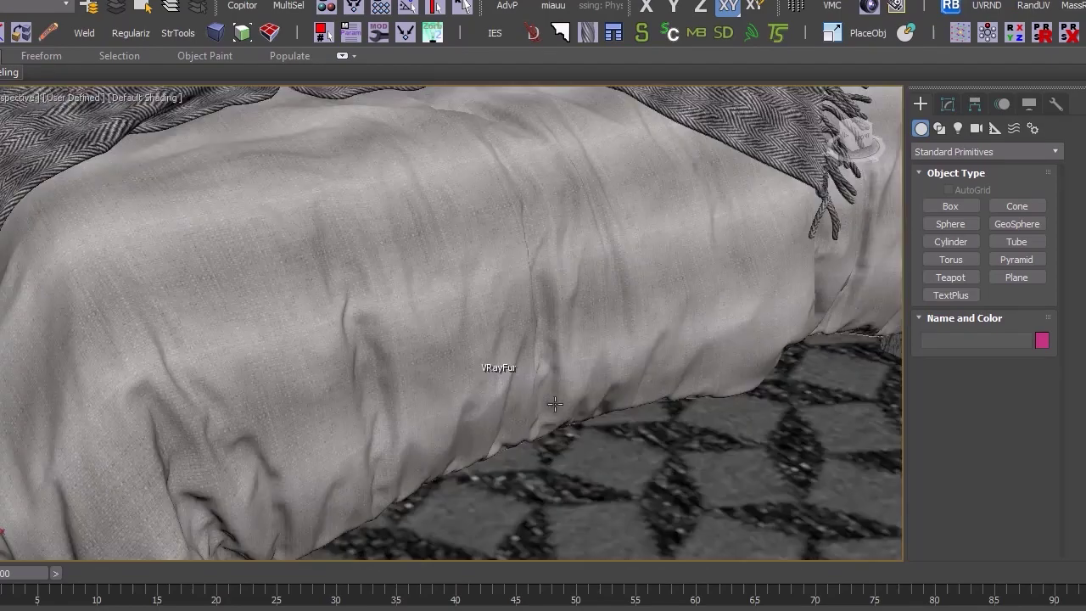
{"action": "scroll", "coordinate": [497, 364], "scroll_direction": "down", "scroll_amount": 7}
{"action": "scroll", "coordinate": [340, 299], "scroll_direction": "down", "scroll_amount": 4}
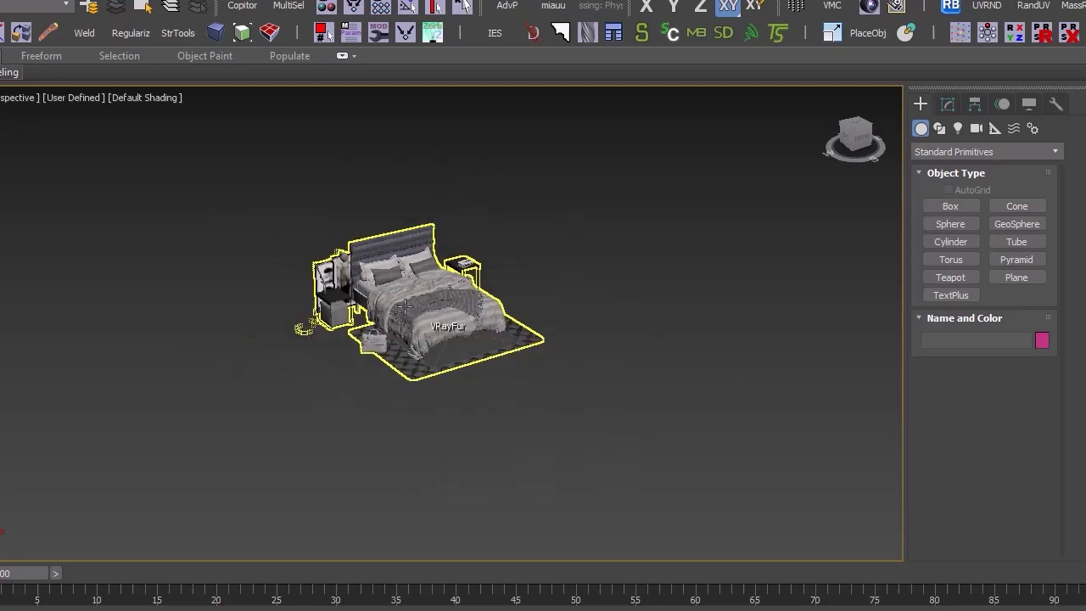
{"action": "scroll", "coordinate": [474, 312], "scroll_direction": "up", "scroll_amount": 2}
{"action": "scroll", "coordinate": [478, 273], "scroll_direction": "up", "scroll_amount": 3}
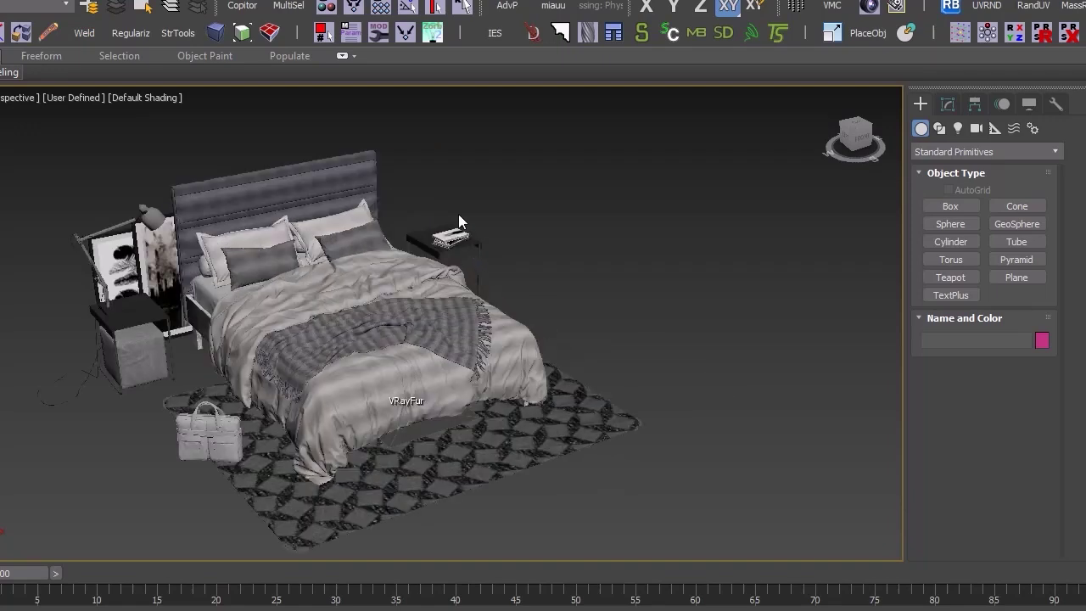
{"action": "middle_click_drag", "start_coordinate": [568, 235], "coordinate": [592, 242]}
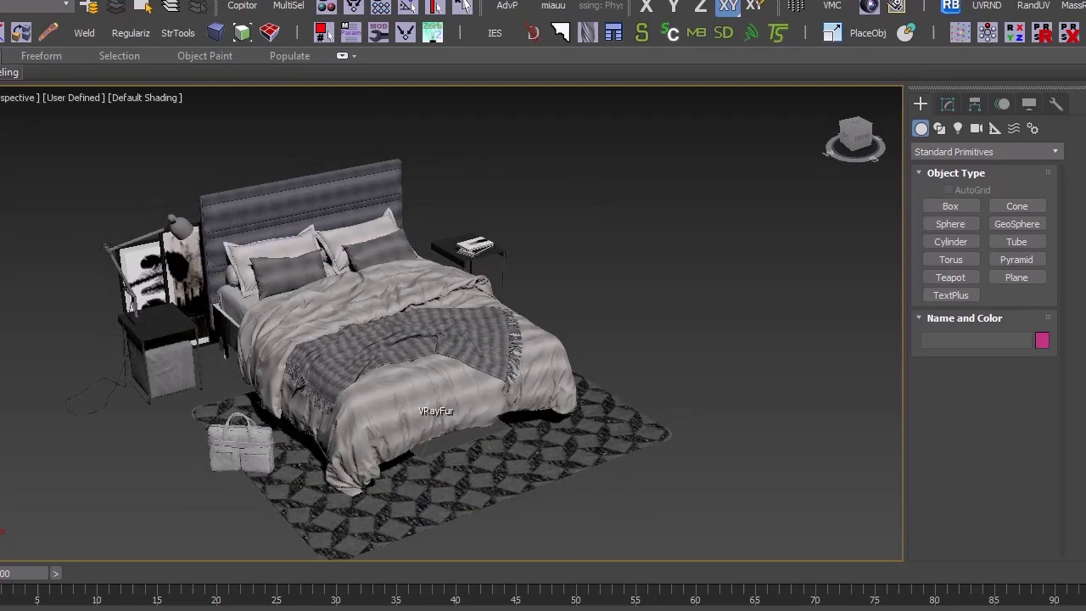
Run the LIME Exporter v1.22 setup script, install the exporter and start exporting the bed scene for Lumion
{"action": "left_click", "coordinate": [580, 1]}
{"action": "left_click", "coordinate": [628, 168]}
{"action": "double_click", "coordinate": [41, 41]}
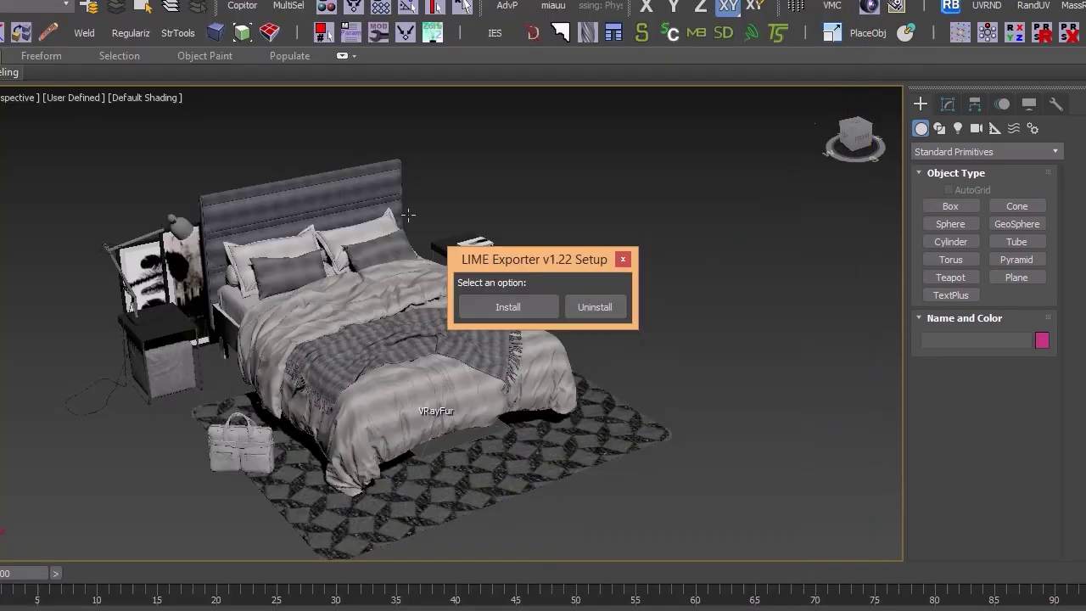
{"action": "left_click", "coordinate": [513, 310]}
{"action": "left_click", "coordinate": [616, 359]}
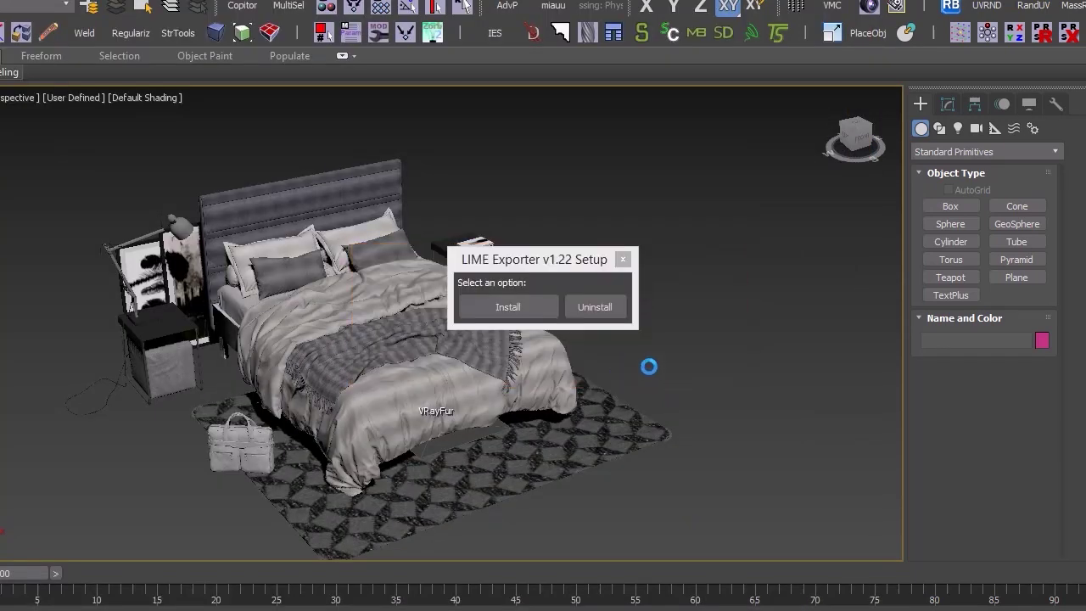
{"action": "left_click", "coordinate": [550, 369]}
{"action": "left_click", "coordinate": [605, 334]}
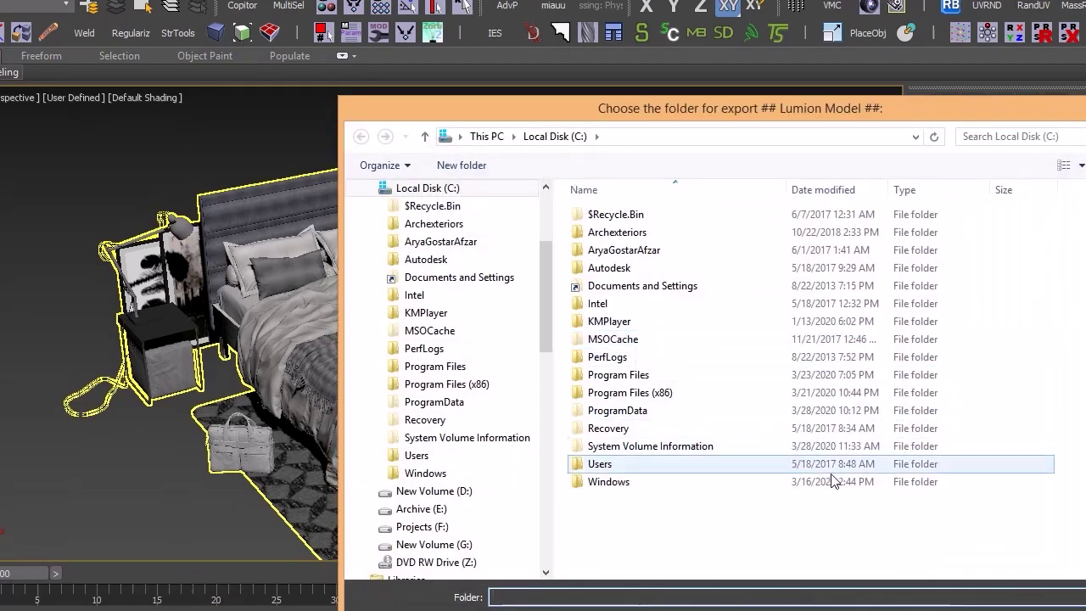
Create a folder named bed inside the desktop's lumion10 folder and choose it as the export destination
{"action": "scroll", "coordinate": [450, 297], "scroll_direction": "up", "scroll_amount": 4}
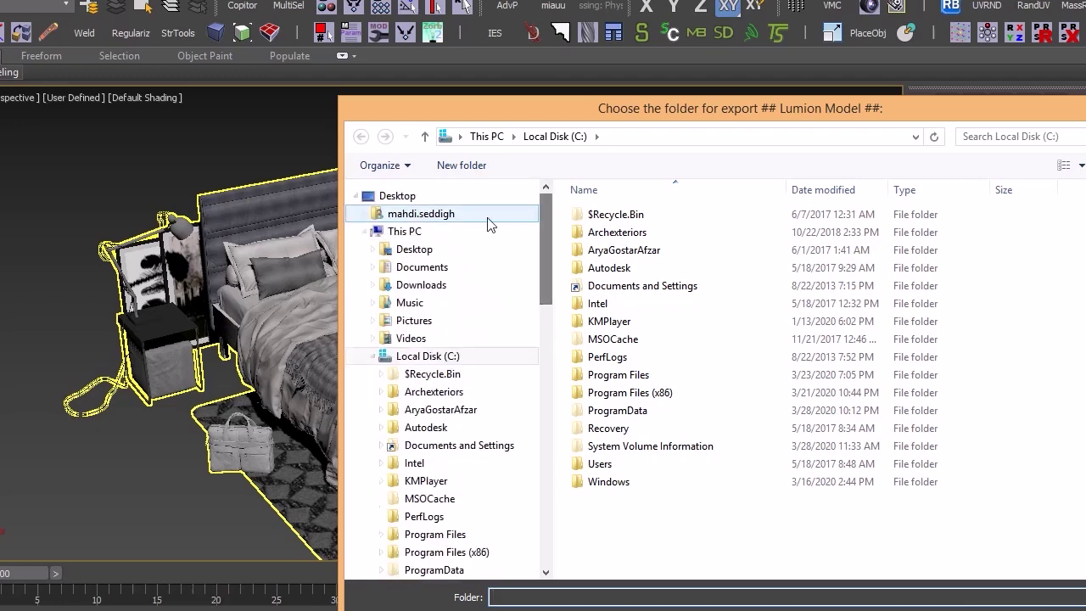
{"action": "left_click", "coordinate": [418, 202]}
{"action": "left_click", "coordinate": [762, 339]}
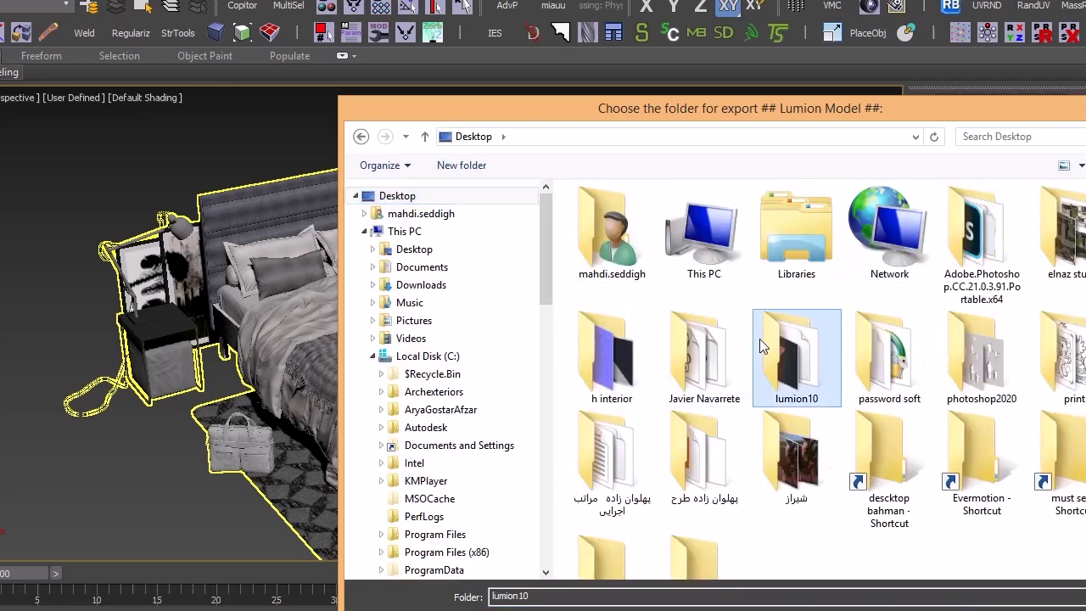
{"action": "double_click", "coordinate": [762, 338]}
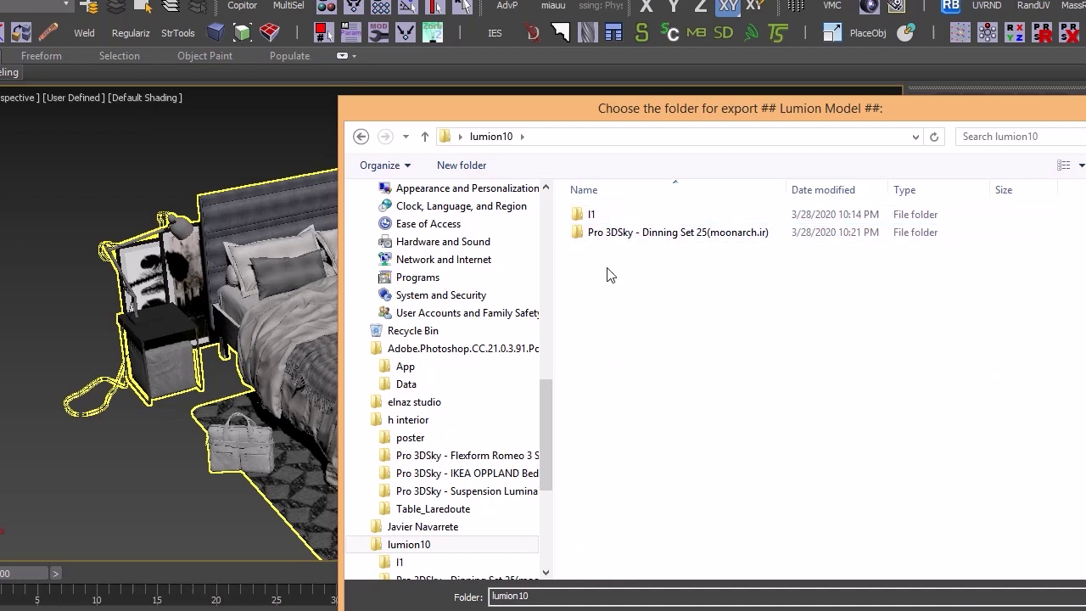
{"action": "right_click", "coordinate": [606, 270]}
{"action": "mouse_move", "coordinate": [693, 441]}
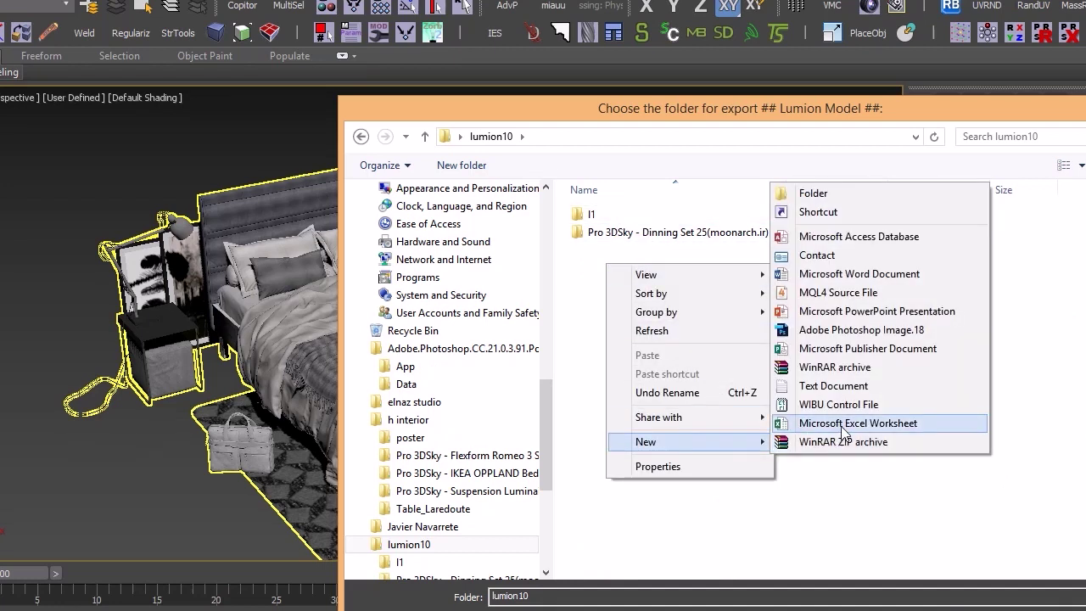
{"action": "left_click", "coordinate": [812, 194]}
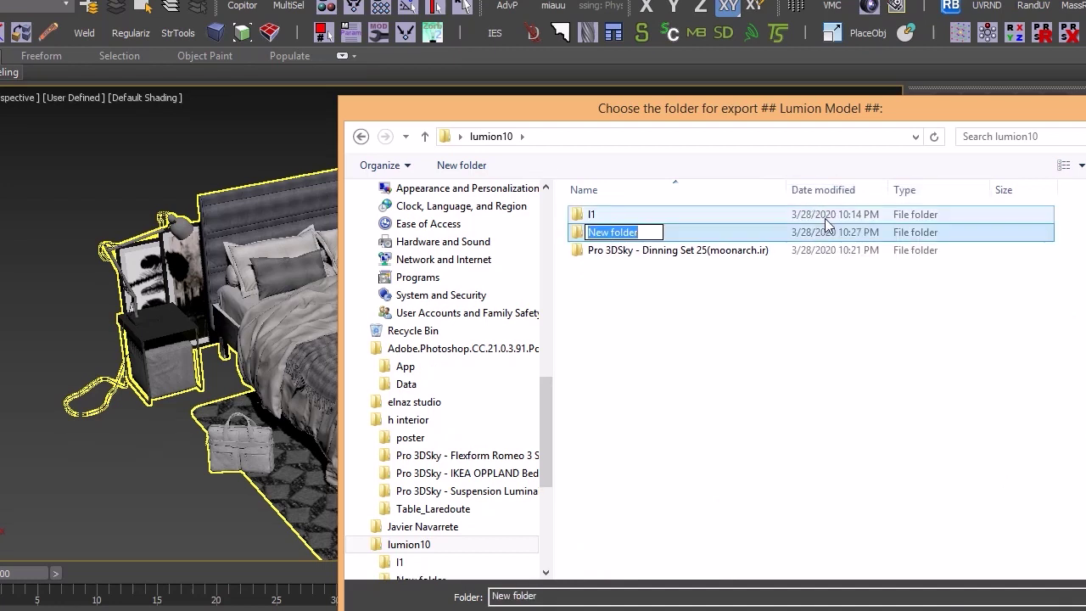
{"action": "key", "text": "Return"}
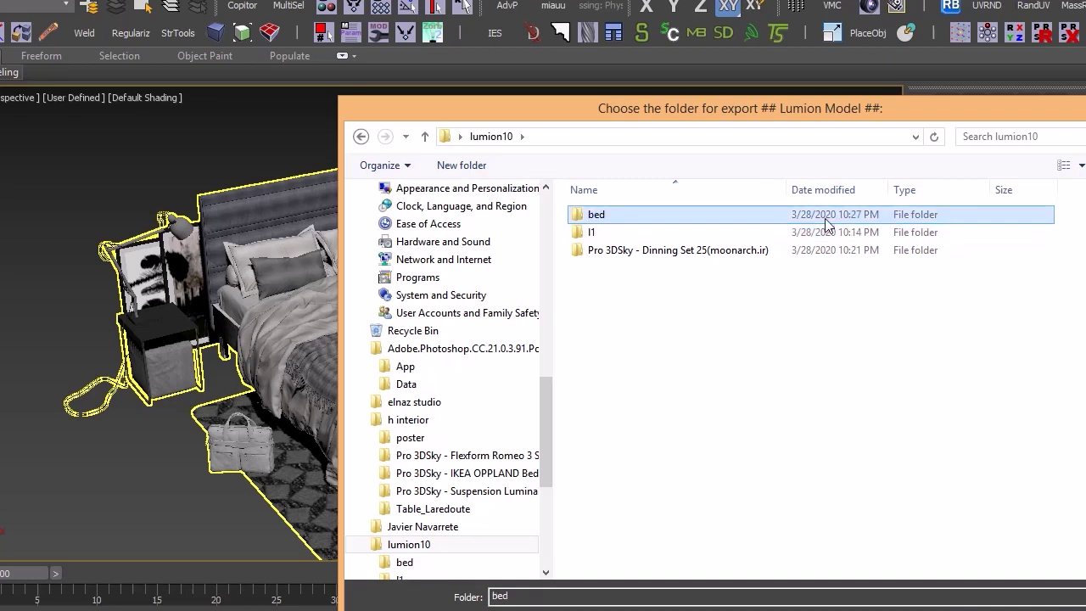
{"action": "key", "text": "F2"}
{"action": "key", "text": "Return"}
{"action": "left_click", "coordinate": [636, 320]}
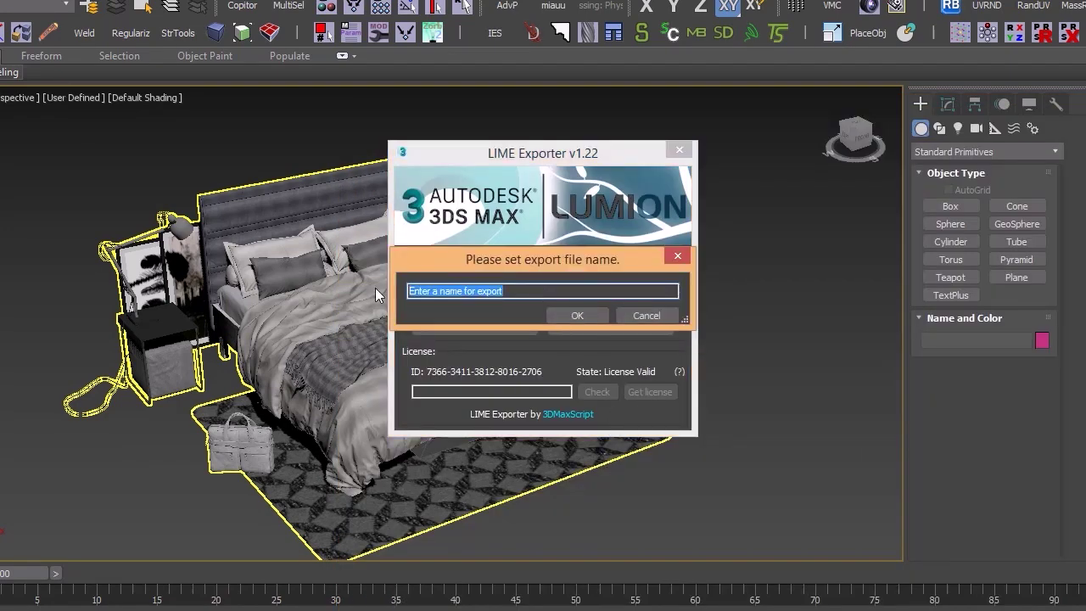
Name the export file bed, run the export and dismiss the completion message
{"action": "type", "text": "bed"}
{"action": "key", "text": "Return"}
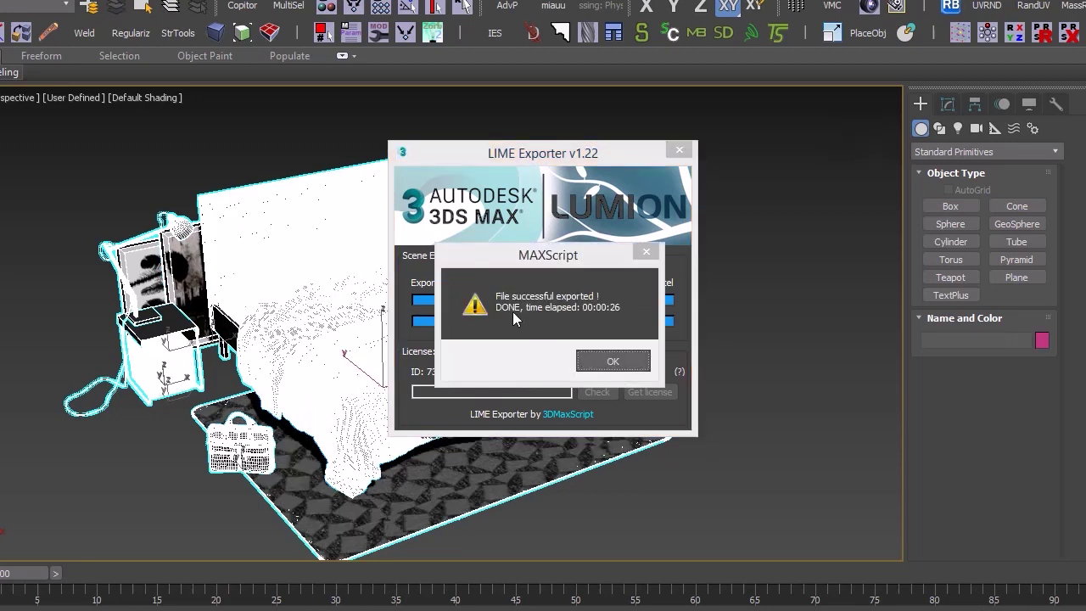
{"action": "left_click", "coordinate": [611, 362]}
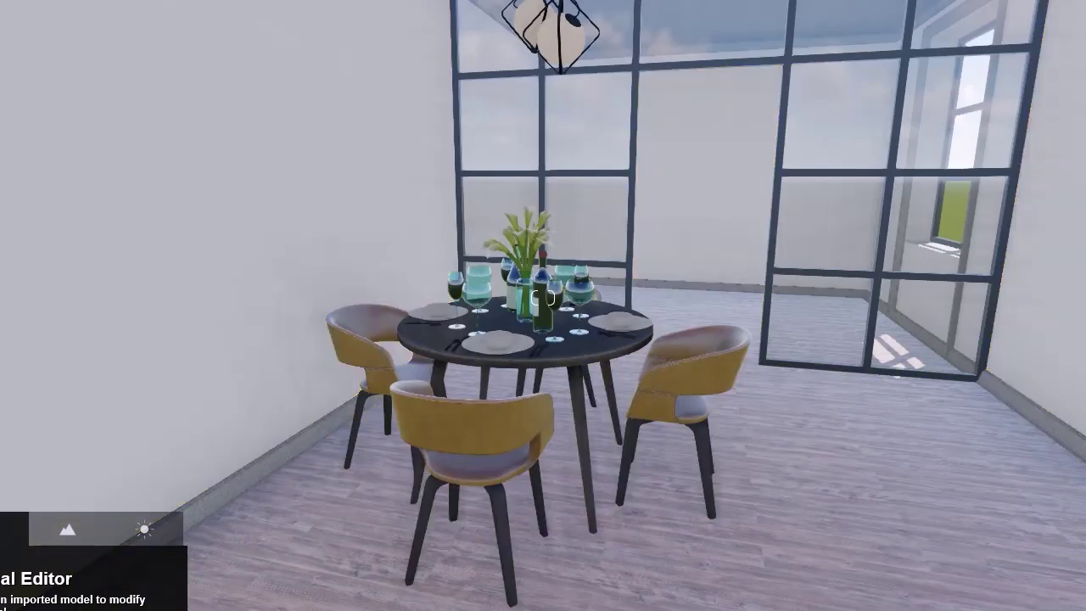
Switch to Lumion, import LimeExp_bed.FBX from the bed folder and place the bed in the room behind the glass partition
{"action": "left_click", "coordinate": [0, 529]}
{"action": "left_click", "coordinate": [1, 536]}
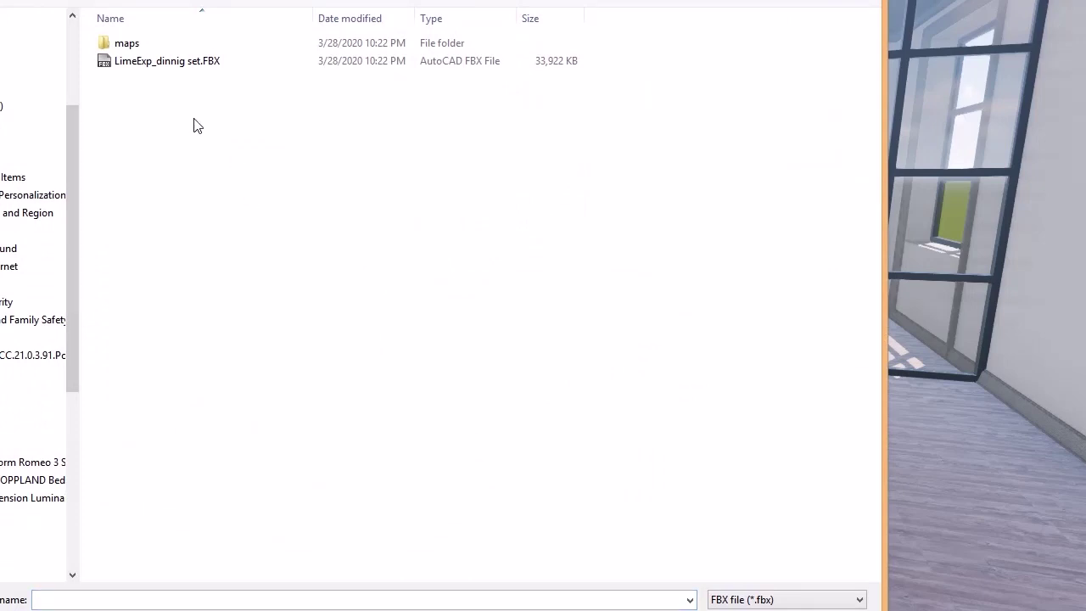
{"action": "key", "text": "alt+Up"}
{"action": "key", "text": "alt+Up"}
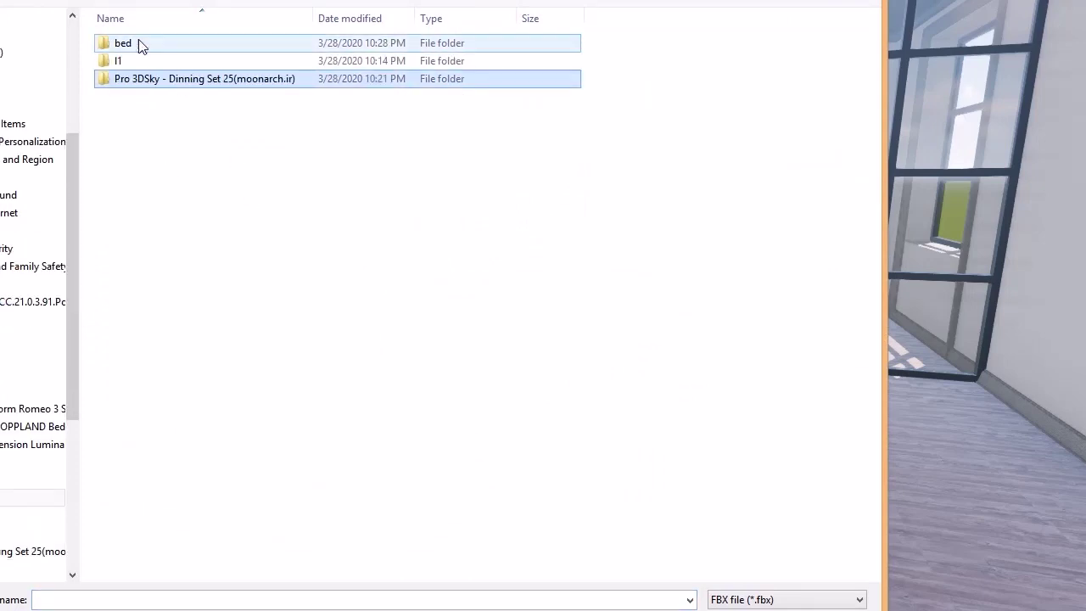
{"action": "double_click", "coordinate": [140, 44]}
{"action": "left_click", "coordinate": [147, 65]}
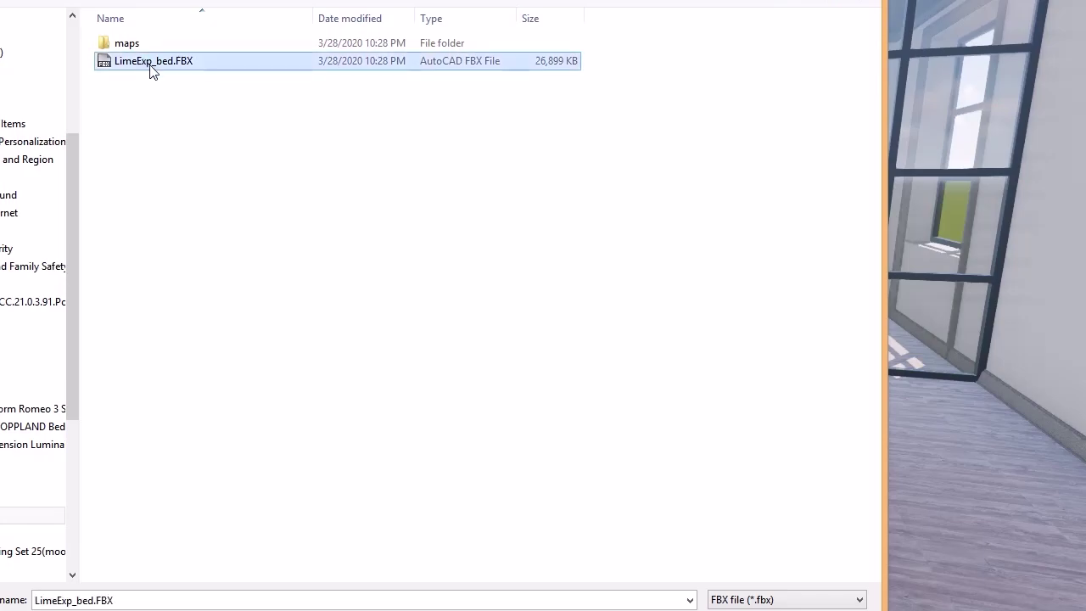
{"action": "double_click", "coordinate": [165, 68]}
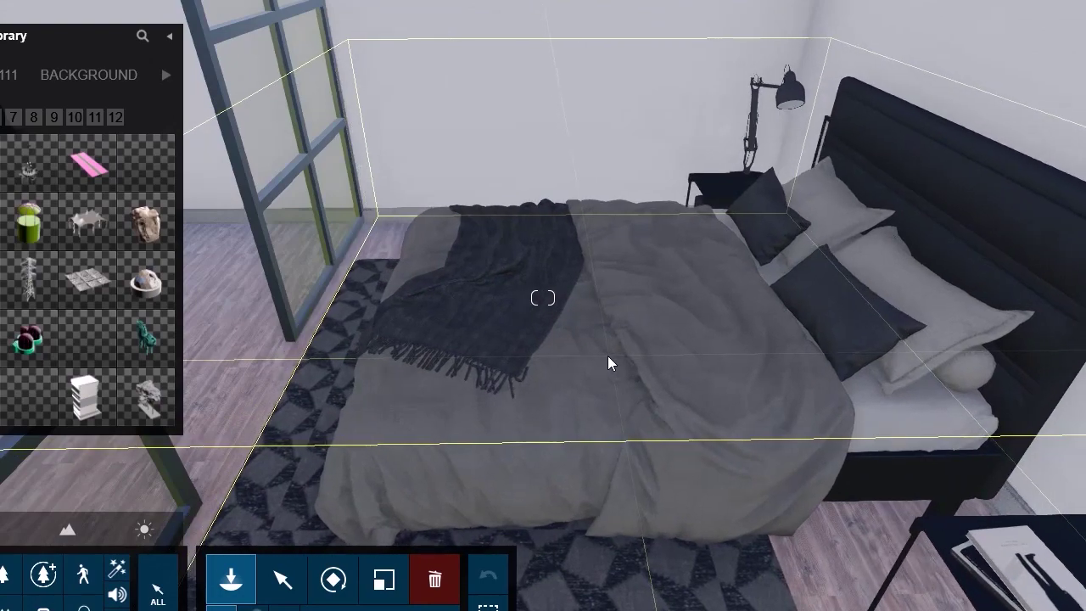
{"action": "left_click", "coordinate": [582, 211]}
Start editing materials and select the material of the patterned rug under the bed
{"action": "key", "text": "w"}
{"action": "right_click_drag", "start_coordinate": [566, 194], "coordinate": [512, 238]}
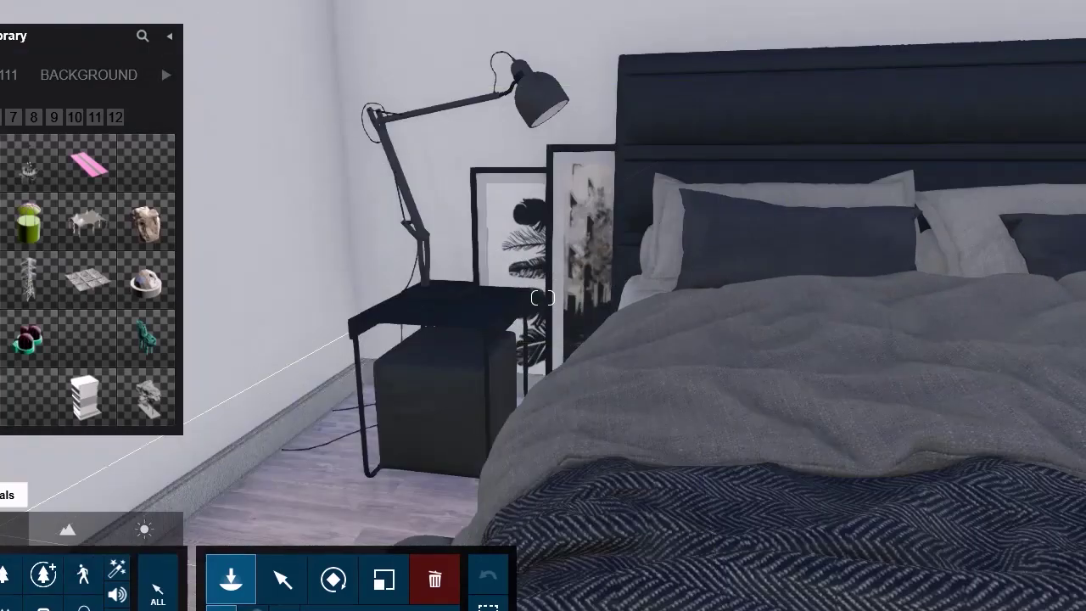
{"action": "left_click", "coordinate": [4, 529]}
{"action": "key", "text": "a"}
{"action": "right_click_drag", "start_coordinate": [921, 315], "coordinate": [764, 331]}
{"action": "right_click_drag", "start_coordinate": [356, 326], "coordinate": [662, 449]}
{"action": "key", "text": "d"}
{"action": "right_click_drag", "start_coordinate": [1001, 424], "coordinate": [915, 426]}
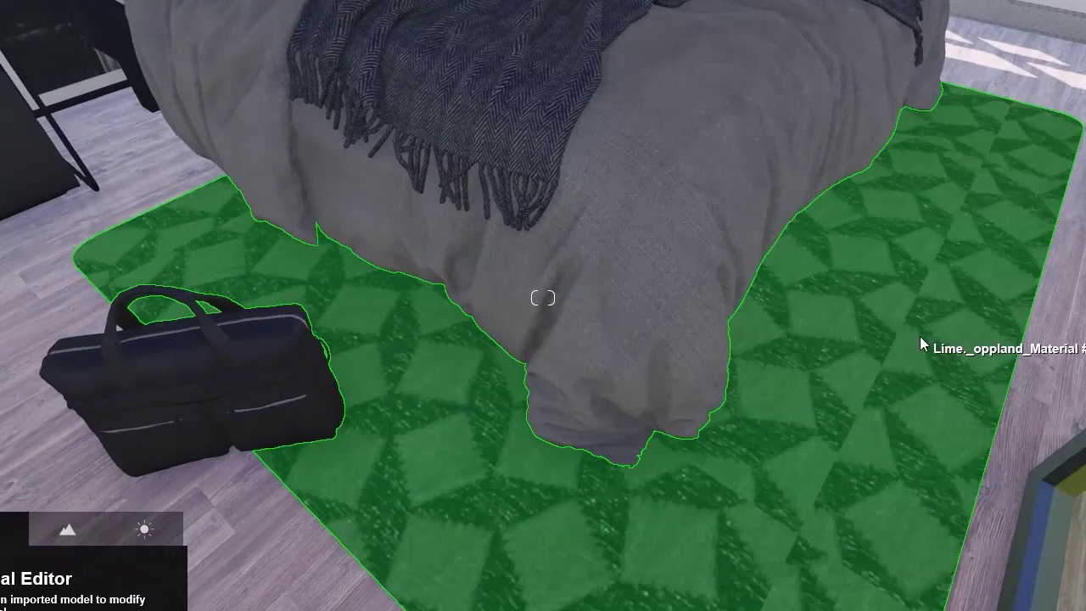
{"action": "left_click", "coordinate": [920, 335]}
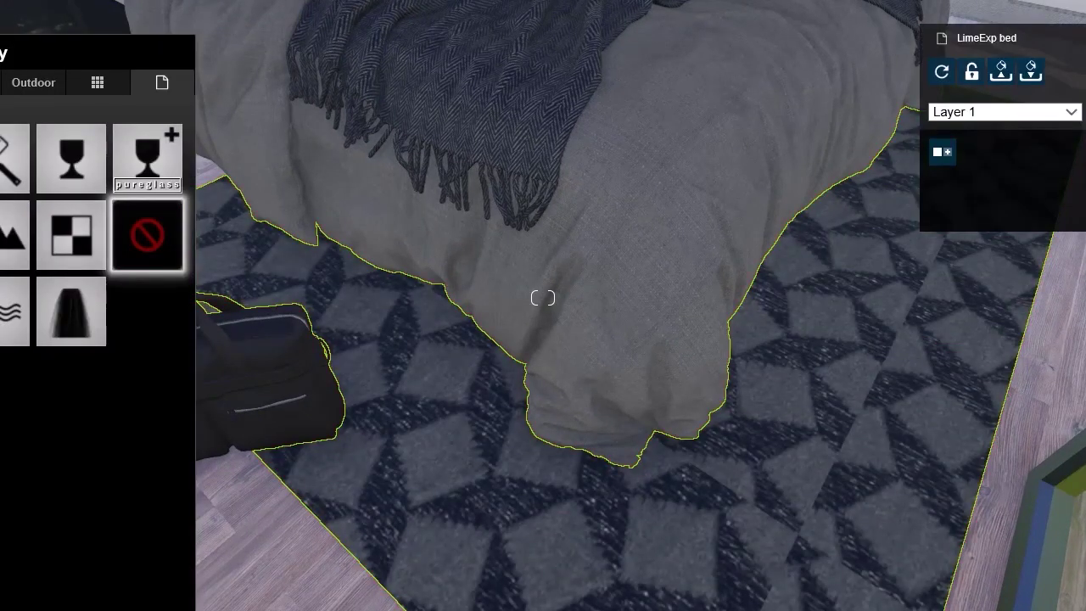
Apply a dark fur material from the nature category to the rug
{"action": "left_click", "coordinate": [1, 82]}
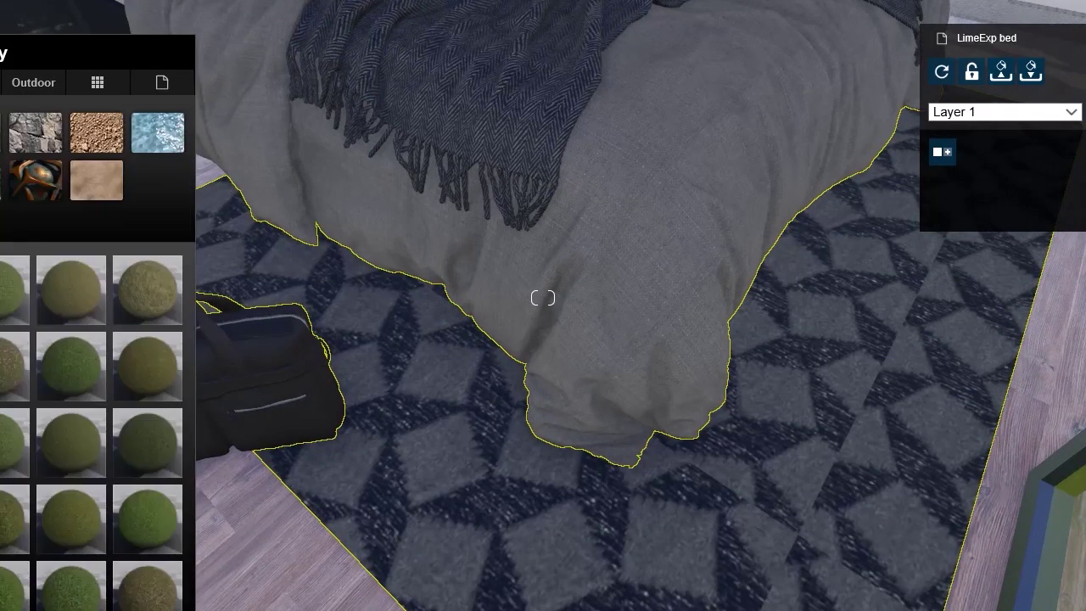
{"action": "left_click", "coordinate": [87, 174]}
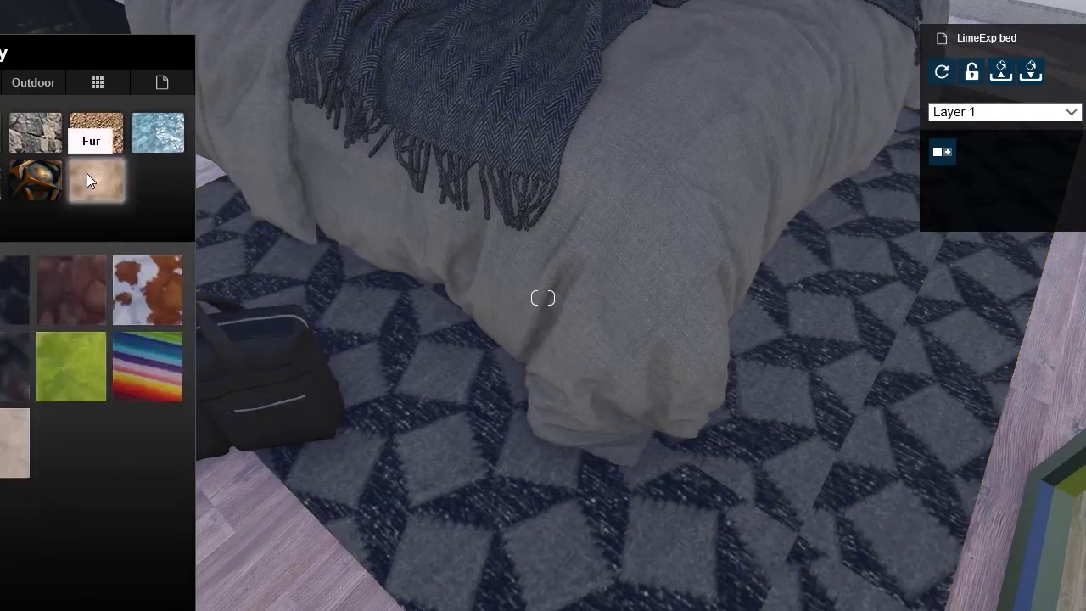
{"action": "left_click", "coordinate": [5, 293]}
{"action": "right_click_drag", "start_coordinate": [475, 314], "coordinate": [408, 331]}
{"action": "key", "text": "s"}
{"action": "right_click_drag", "start_coordinate": [148, 373], "coordinate": [321, 444]}
{"action": "key", "text": "w"}
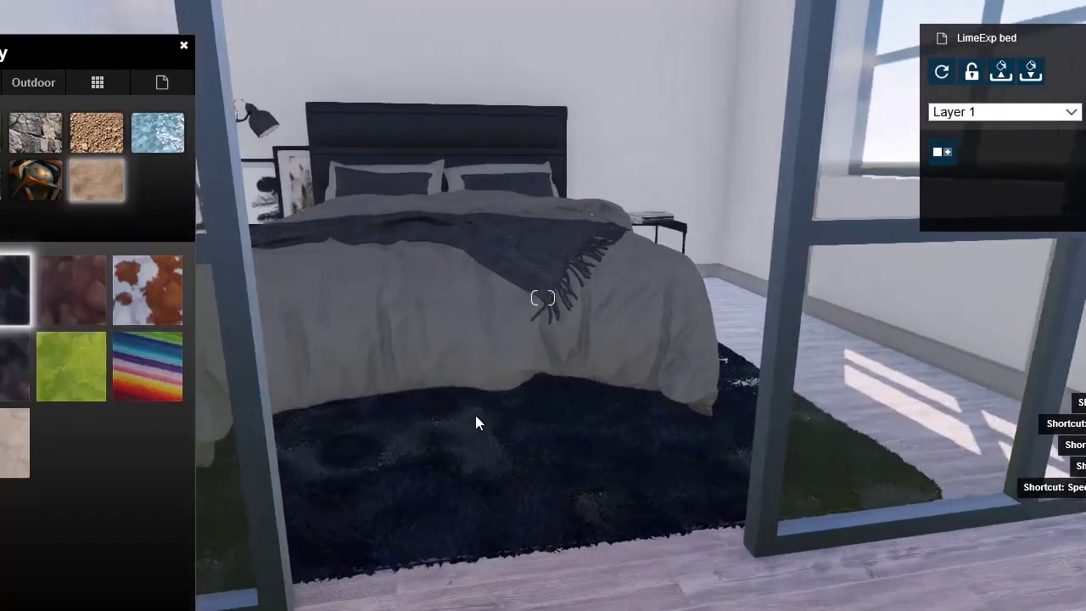
Give the bed's duvet material a custom standard material and reduce its gloss and reflections to a matte fabric look
{"action": "left_click", "coordinate": [427, 366]}
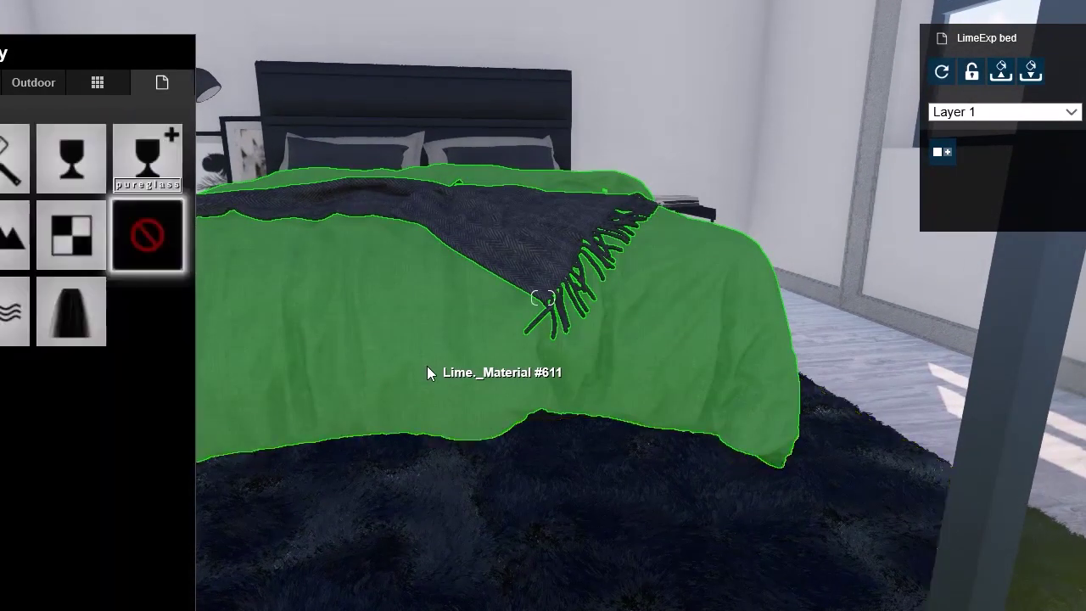
{"action": "left_click", "coordinate": [0, 311]}
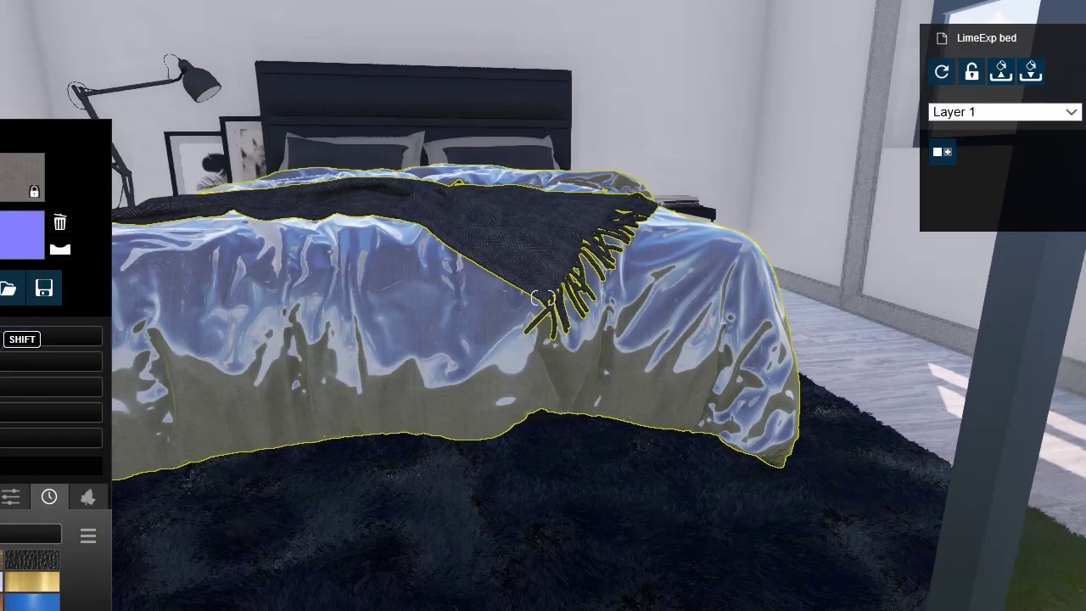
{"action": "left_click_drag", "start_coordinate": [4, 361], "coordinate": [0, 387]}
{"action": "left_click_drag", "start_coordinate": [0, 339], "coordinate": [0, 342]}
{"action": "key", "text": "q"}
{"action": "key", "text": "w"}
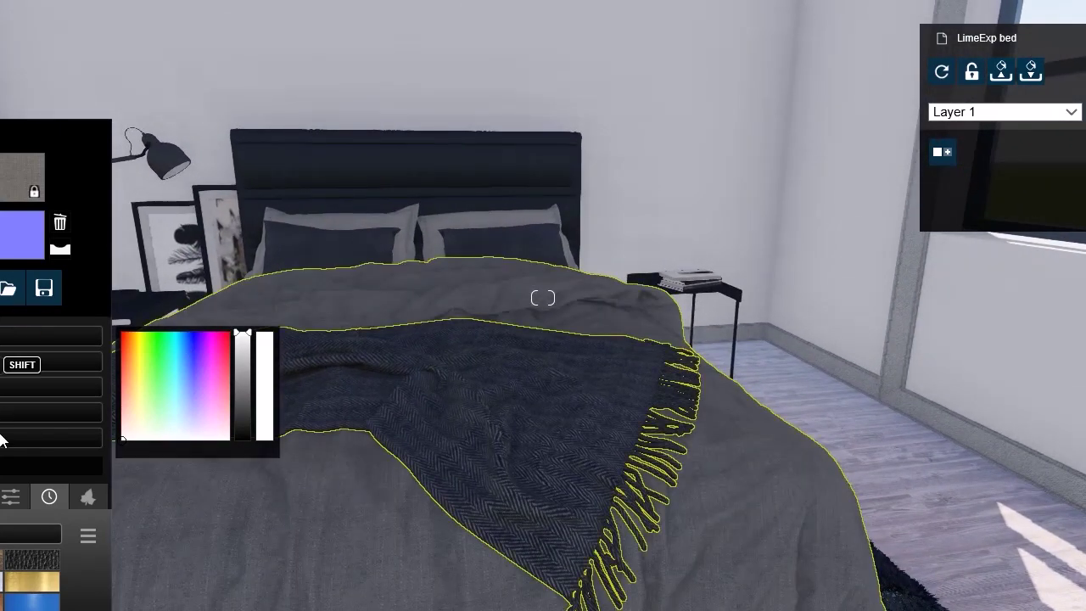
{"action": "left_click_drag", "start_coordinate": [1, 438], "coordinate": [0, 438]}
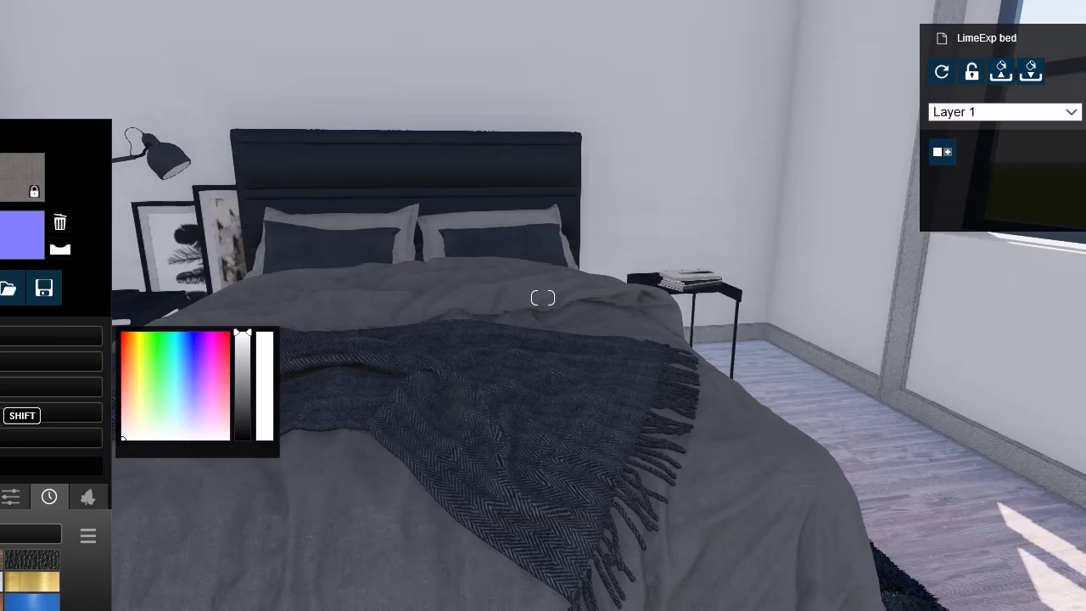
Make the globe material of the pendant lamps above the dining table emissive and save the material changes
{"action": "middle_click_drag", "start_coordinate": [580, 518], "coordinate": [670, 477]}
{"action": "key", "text": "s"}
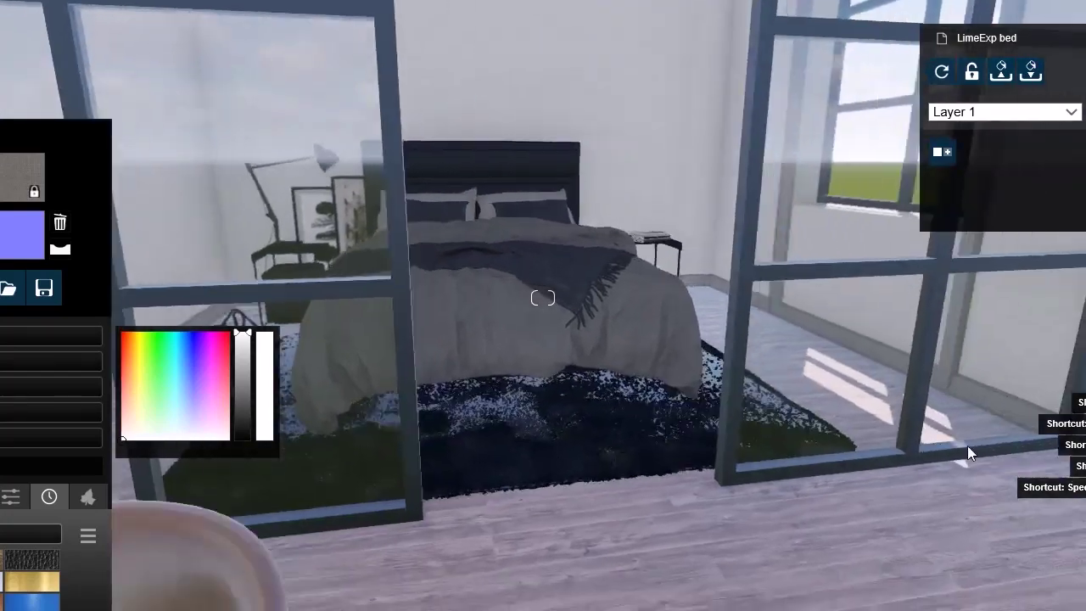
{"action": "key", "text": "s"}
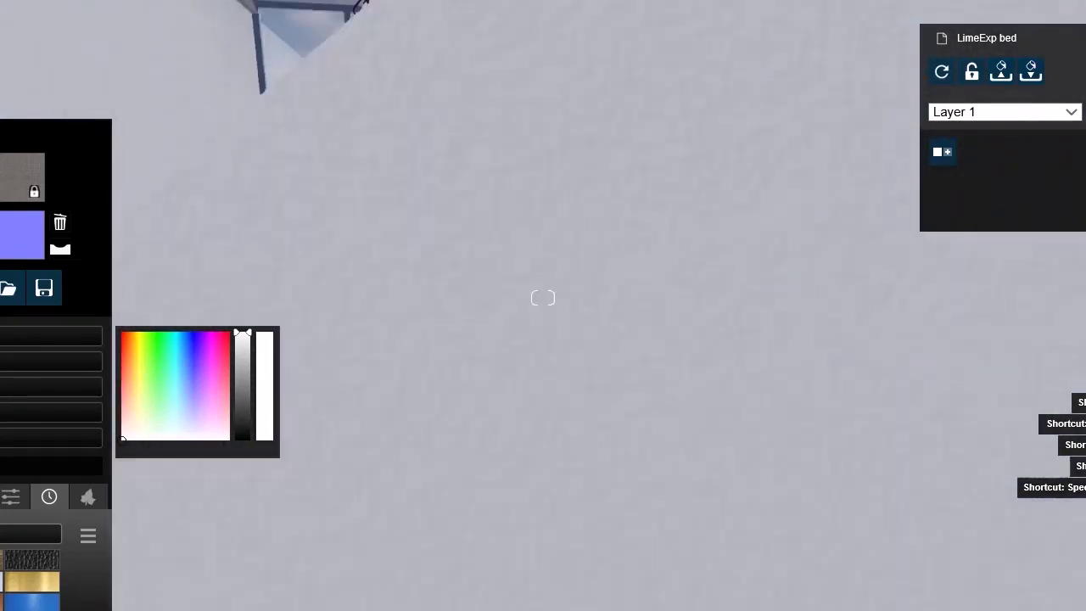
{"action": "key", "text": "w"}
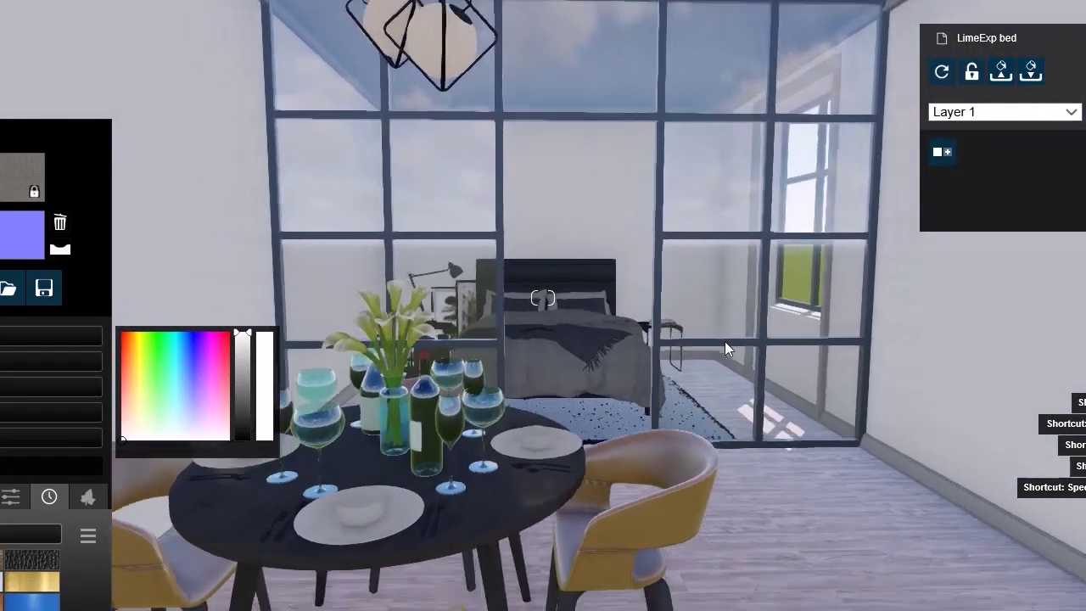
{"action": "key", "text": "s"}
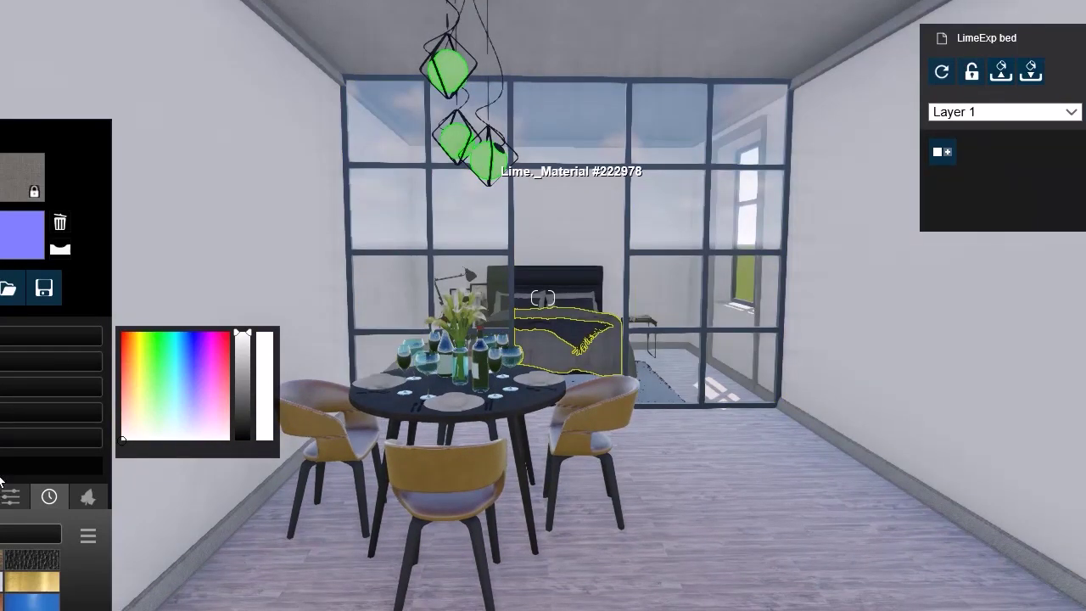
{"action": "left_click", "coordinate": [492, 162]}
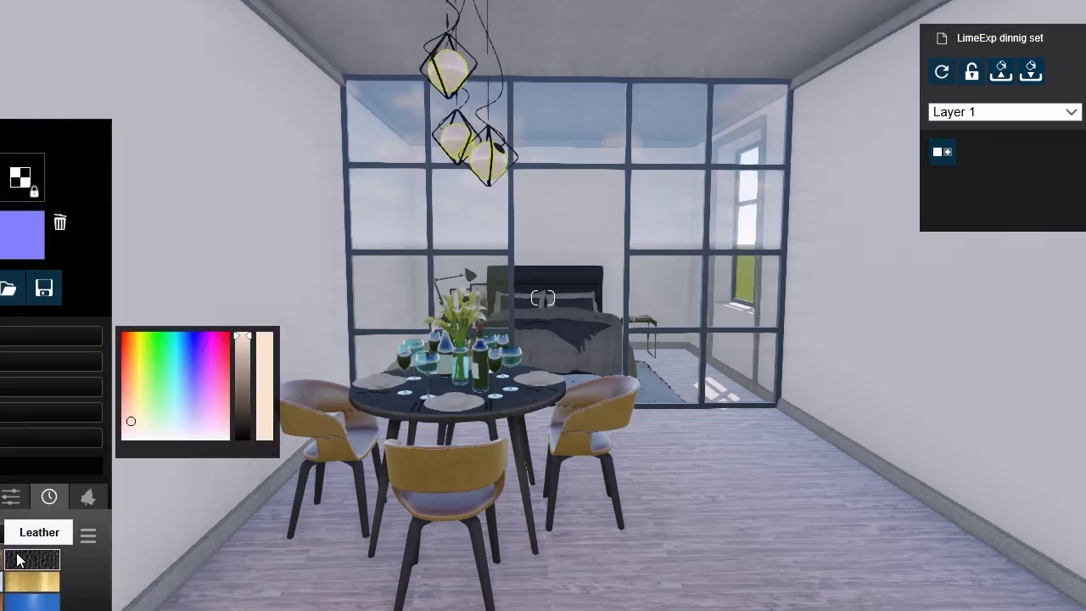
{"action": "left_click", "coordinate": [11, 497]}
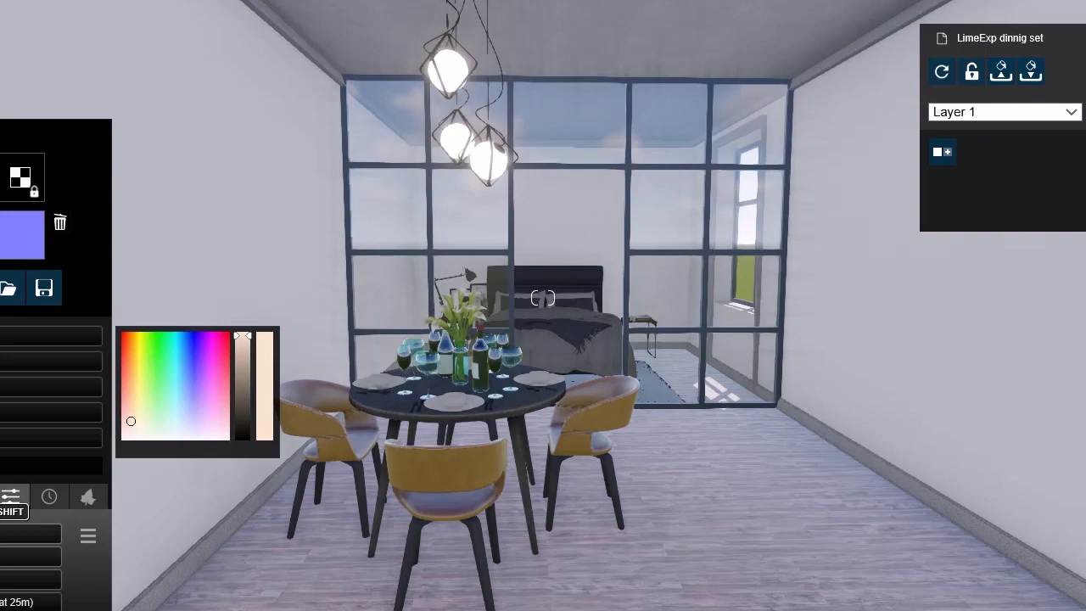
{"action": "left_click", "coordinate": [1082, 606]}
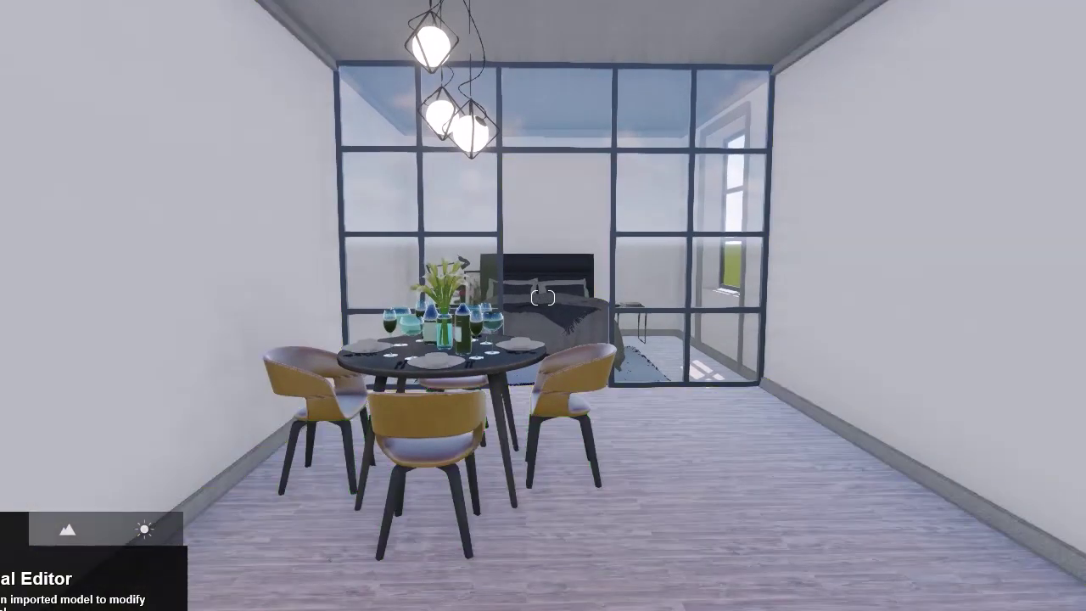
Open the imported model library and look through its category folders up to mobleman and room
{"action": "left_click", "coordinate": [0, 529]}
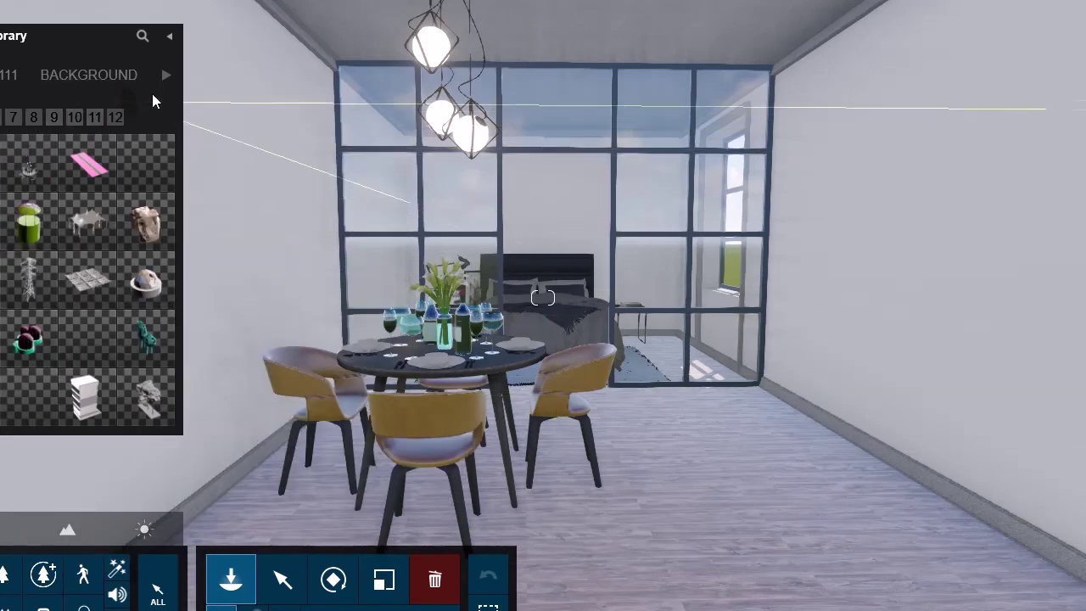
{"action": "left_click", "coordinate": [166, 76]}
{"action": "left_click", "coordinate": [165, 76]}
{"action": "left_click", "coordinate": [166, 75]}
{"action": "left_click", "coordinate": [166, 76]}
{"action": "left_click", "coordinate": [166, 77]}
{"action": "left_click", "coordinate": [167, 76]}
{"action": "left_click", "coordinate": [168, 77]}
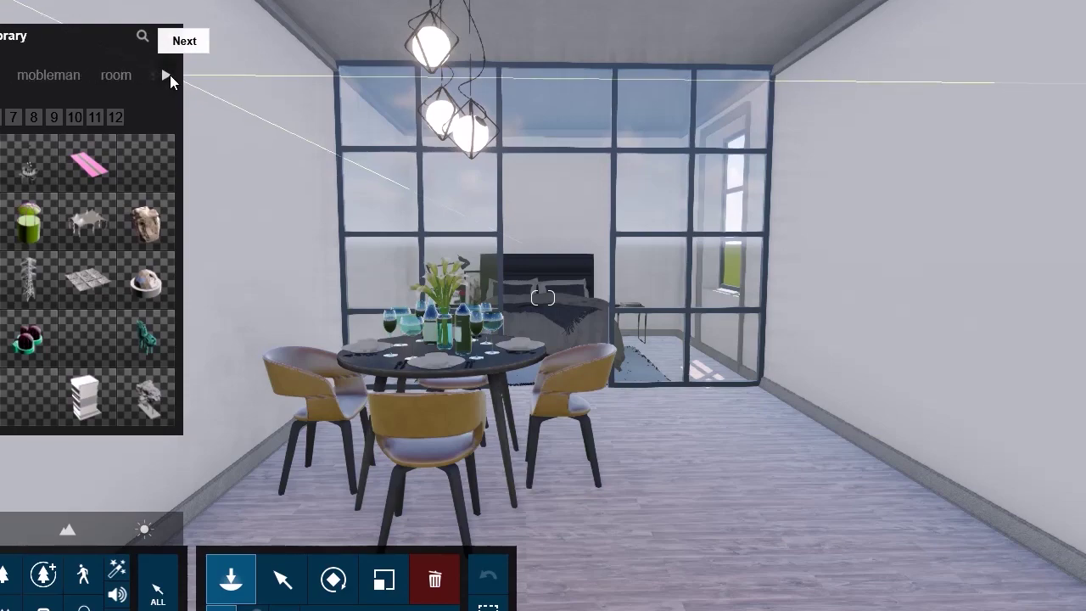
Start importing LimeExp_bed.FBX, examine the category folder choices including the new-folder option, and cancel the import
{"action": "left_click", "coordinate": [1, 571]}
{"action": "double_click", "coordinate": [161, 63]}
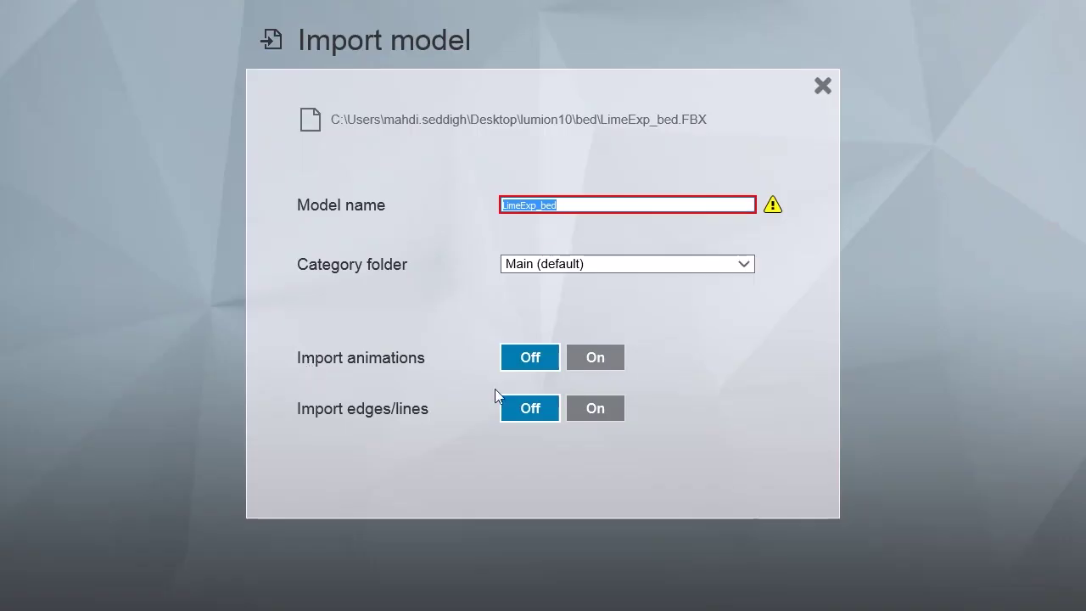
{"action": "left_click", "coordinate": [681, 263]}
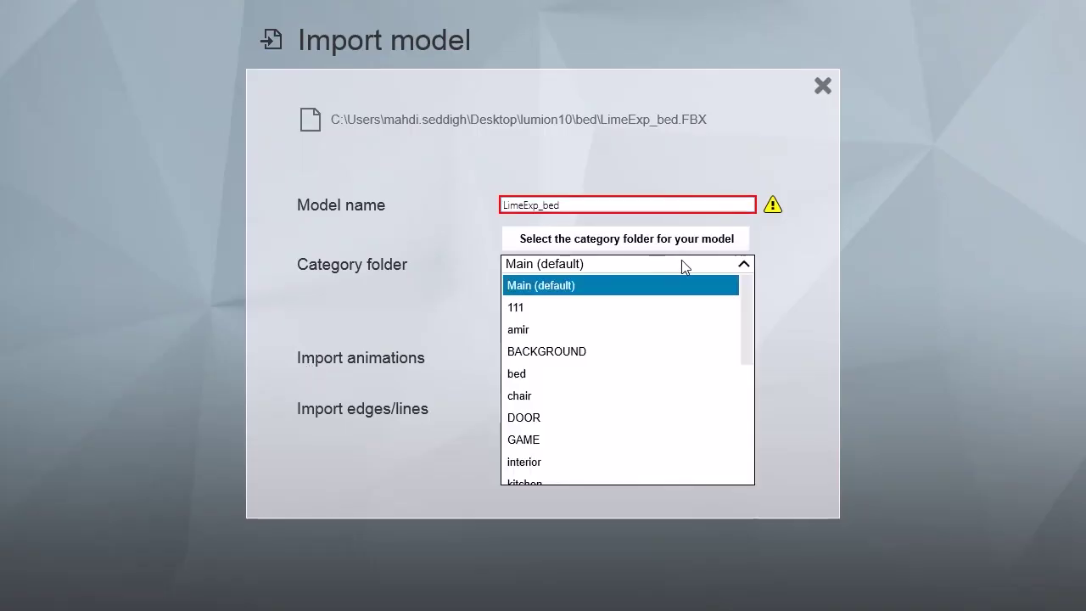
{"action": "scroll", "coordinate": [668, 391], "scroll_direction": "down", "scroll_amount": 2}
{"action": "scroll", "coordinate": [670, 391], "scroll_direction": "down", "scroll_amount": 3}
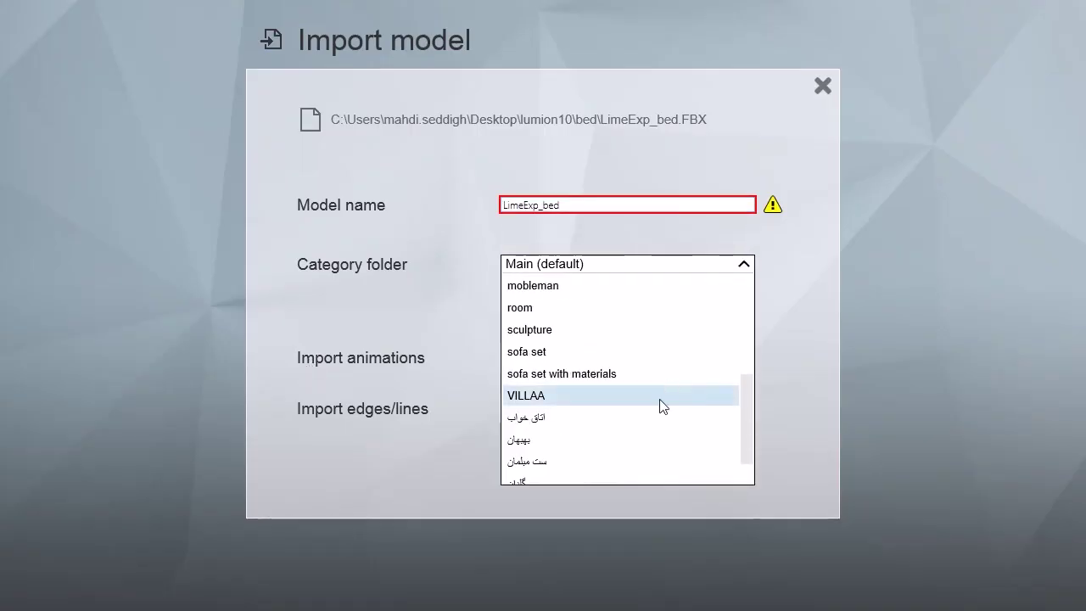
{"action": "scroll", "coordinate": [624, 429], "scroll_direction": "down", "scroll_amount": 1}
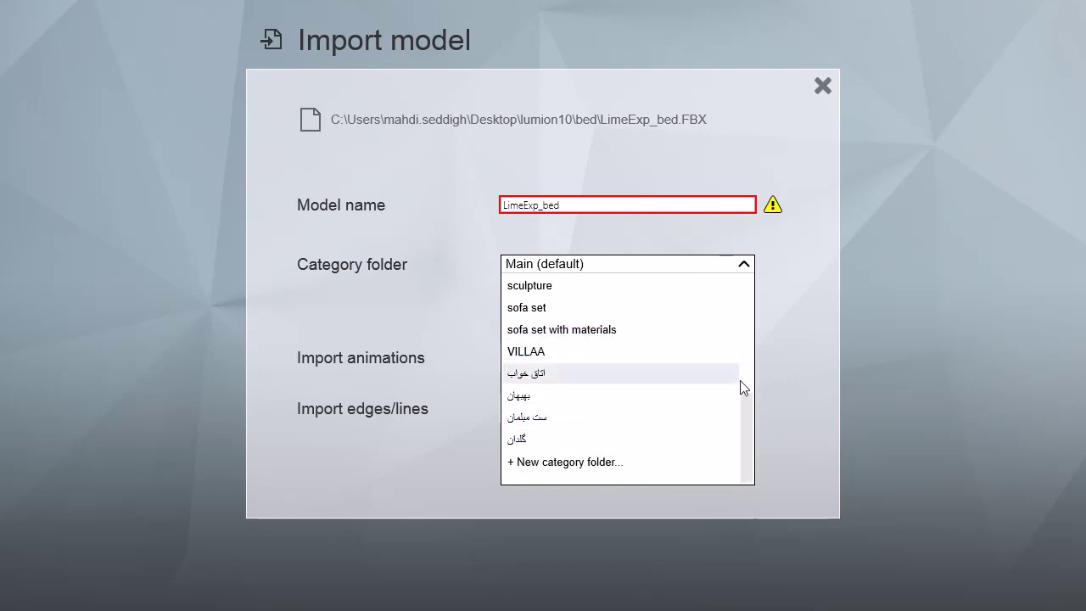
{"action": "left_click", "coordinate": [822, 88]}
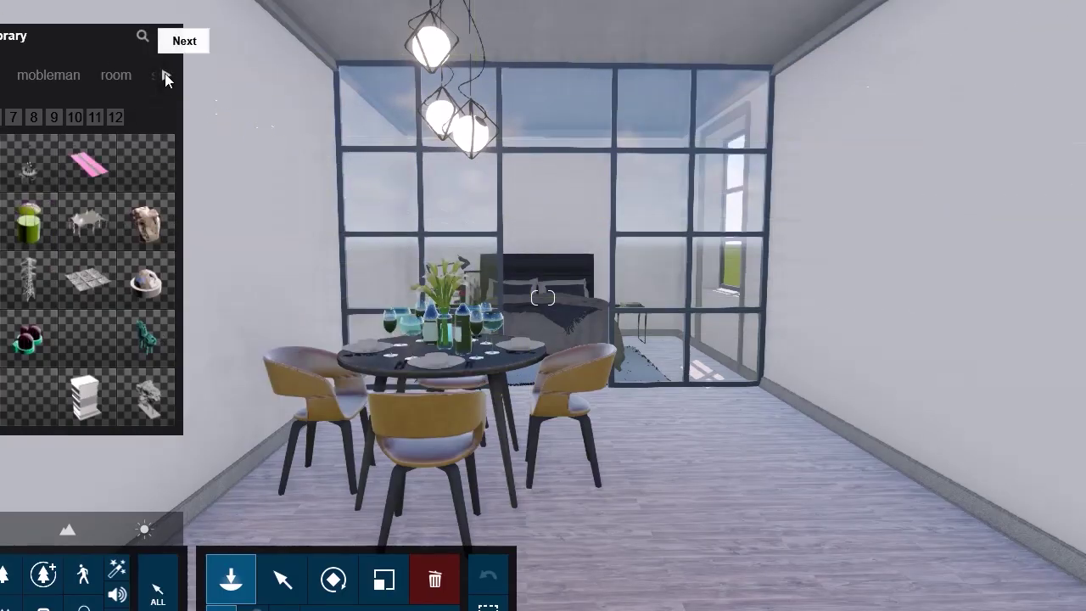
Place the romeo sofa set from the "sofa set with materials" category on the floor beside the dining set
{"action": "left_click", "coordinate": [167, 79]}
{"action": "left_click", "coordinate": [166, 78]}
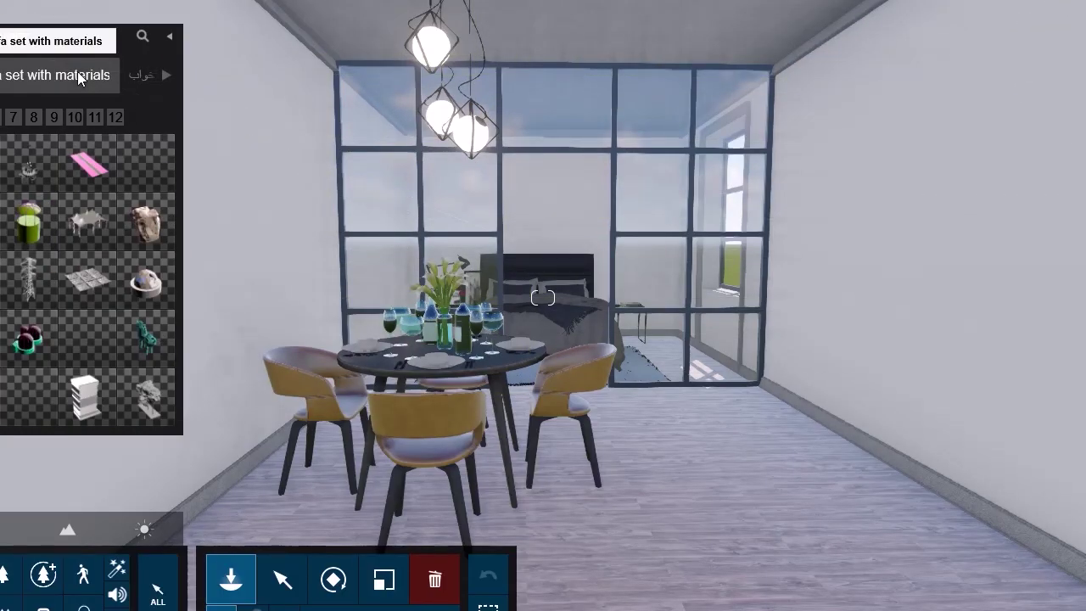
{"action": "left_click", "coordinate": [76, 71]}
{"action": "mouse_move", "coordinate": [28, 162]}
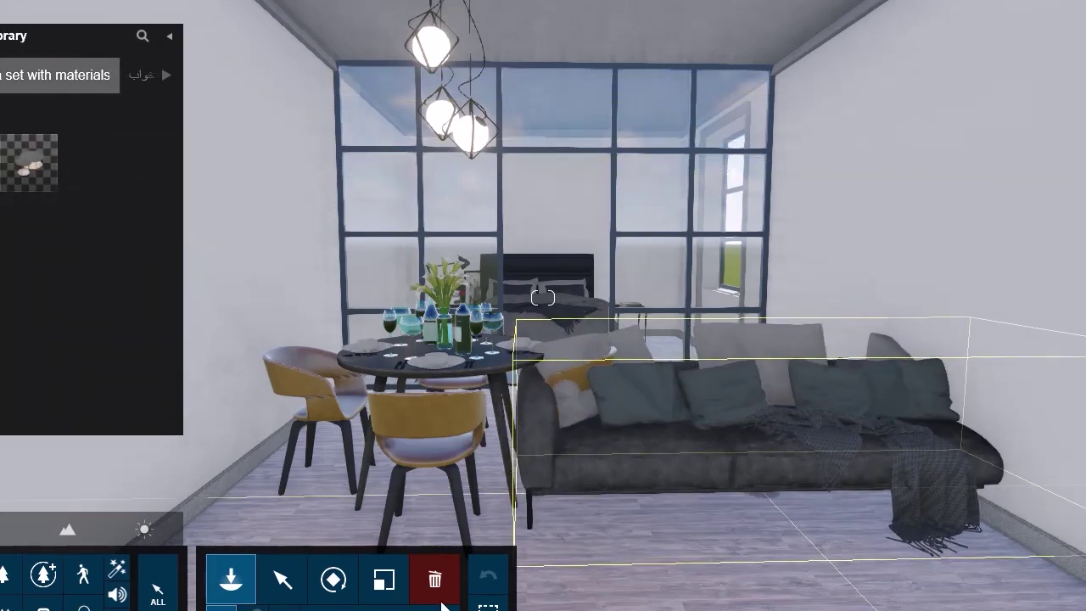
Rotate the romeo sofa set parallel to the long wall opposite the dining set and move it back against that wall
{"action": "left_click", "coordinate": [333, 591]}
{"action": "left_click_drag", "start_coordinate": [684, 513], "coordinate": [618, 493]}
{"action": "scroll", "coordinate": [664, 459], "scroll_direction": "down", "scroll_amount": 3}
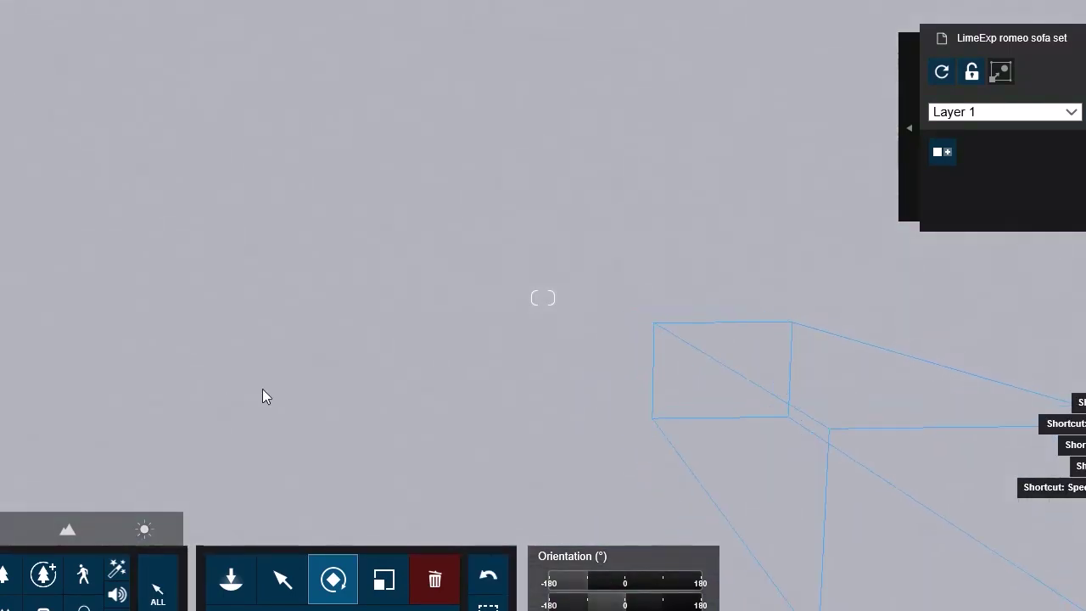
{"action": "scroll", "coordinate": [262, 388], "scroll_direction": "up", "scroll_amount": 3}
{"action": "right_click_drag", "start_coordinate": [262, 388], "coordinate": [520, 510]}
{"action": "scroll", "coordinate": [503, 431], "scroll_direction": "down", "scroll_amount": 1}
{"action": "left_click", "coordinate": [283, 579]}
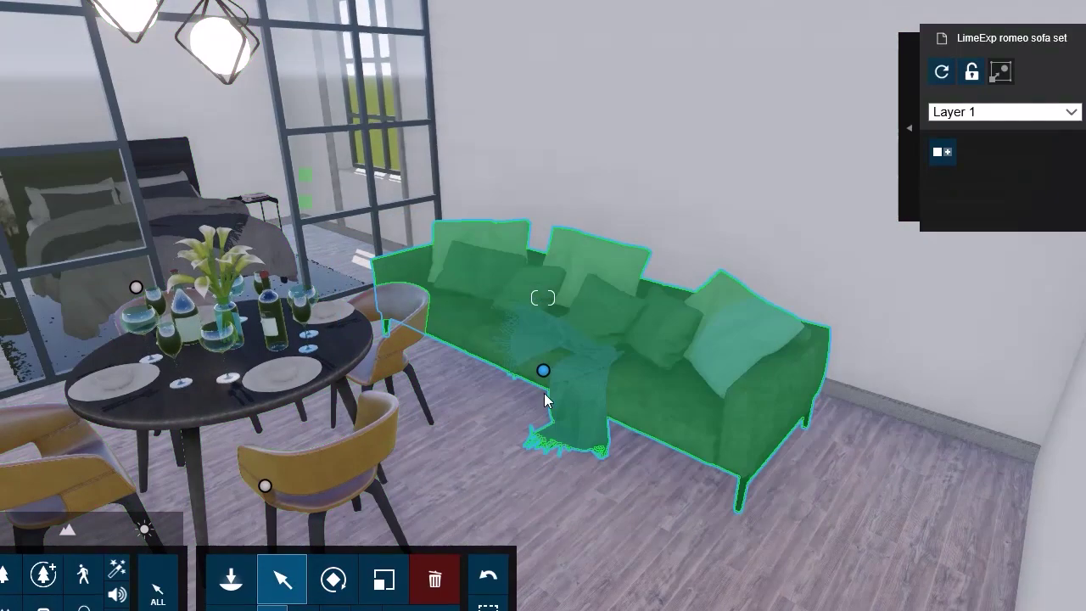
{"action": "left_click", "coordinate": [547, 371]}
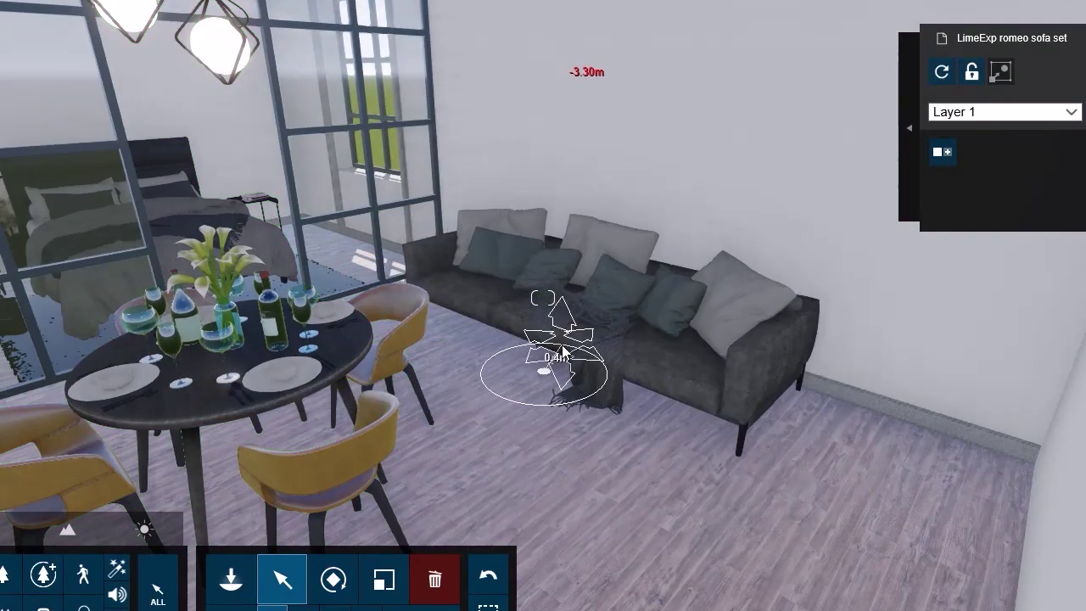
Rotate the dining set and move it closer to the glass partition, near the wall opposite the sofa
{"action": "scroll", "coordinate": [667, 334], "scroll_direction": "up", "scroll_amount": 2}
{"action": "right_click_drag", "start_coordinate": [668, 334], "coordinate": [500, 340]}
{"action": "scroll", "coordinate": [501, 340], "scroll_direction": "down", "scroll_amount": 2}
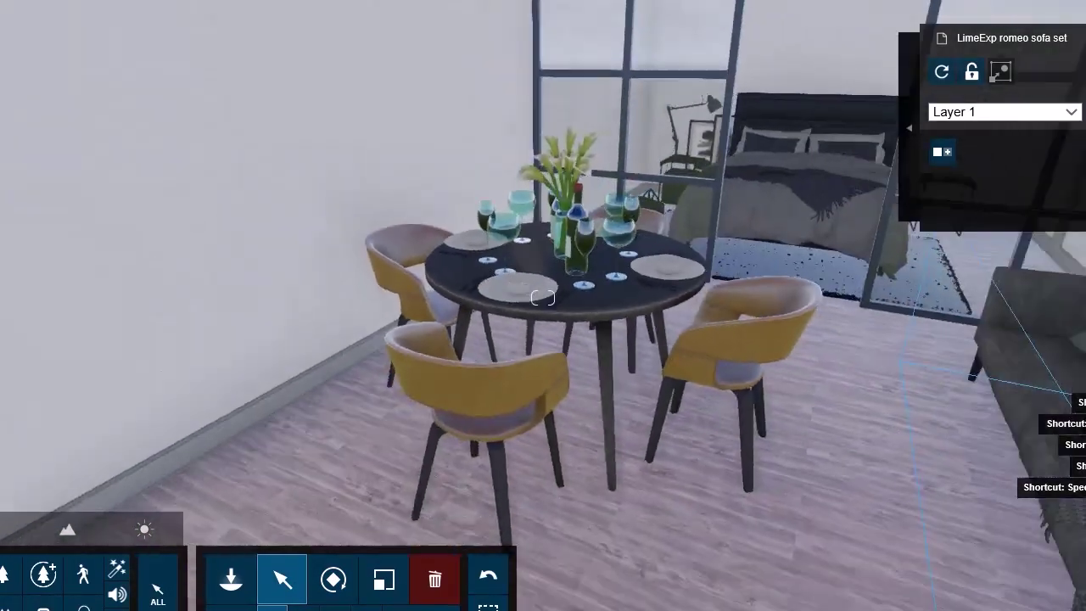
{"action": "right_click_drag", "start_coordinate": [501, 254], "coordinate": [603, 209]}
{"action": "scroll", "coordinate": [603, 210], "scroll_direction": "down", "scroll_amount": 2}
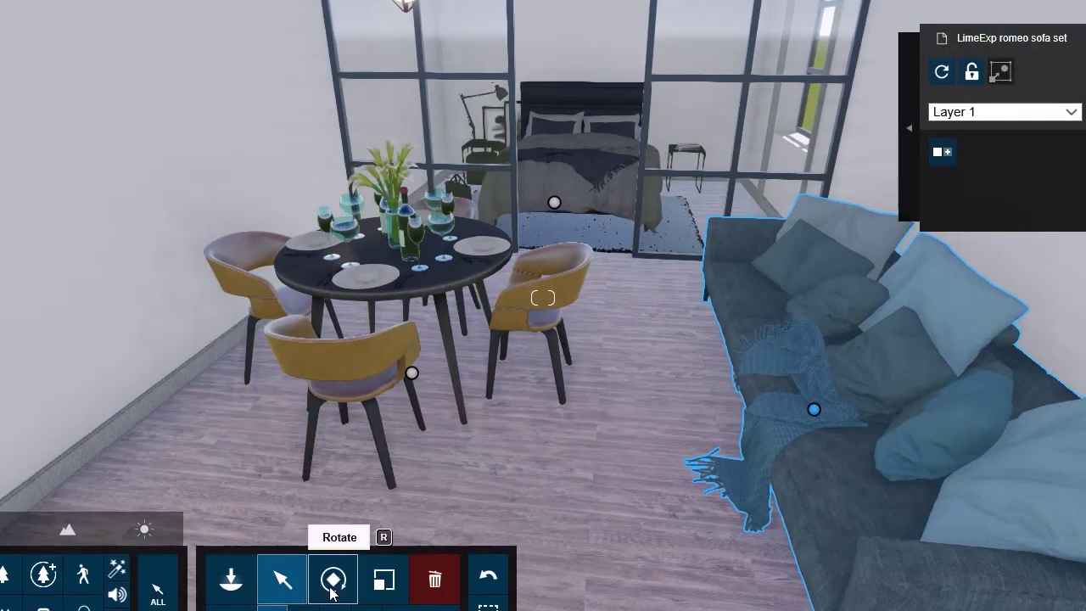
{"action": "left_click", "coordinate": [330, 579]}
{"action": "left_click_drag", "start_coordinate": [414, 375], "coordinate": [535, 342]}
{"action": "left_click", "coordinate": [288, 579]}
{"action": "left_click", "coordinate": [293, 581]}
{"action": "left_click_drag", "start_coordinate": [393, 432], "coordinate": [410, 299]}
{"action": "right_click_drag", "start_coordinate": [479, 320], "coordinate": [150, 502]}
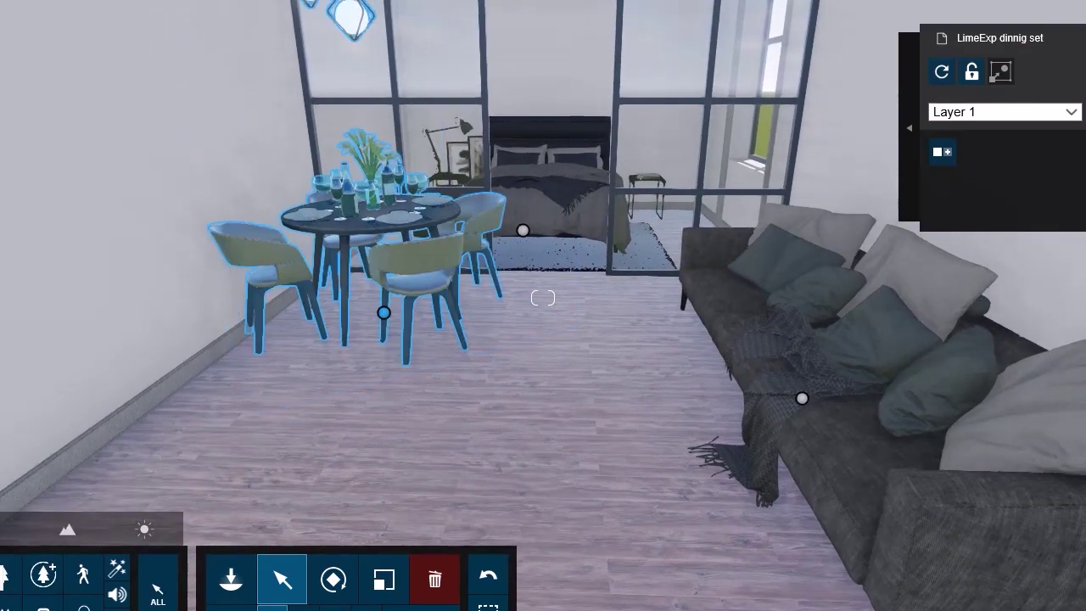
Open the assorted category of the indoor object library and go to page 16 with the potted plants
{"action": "left_click", "coordinate": [44, 608]}
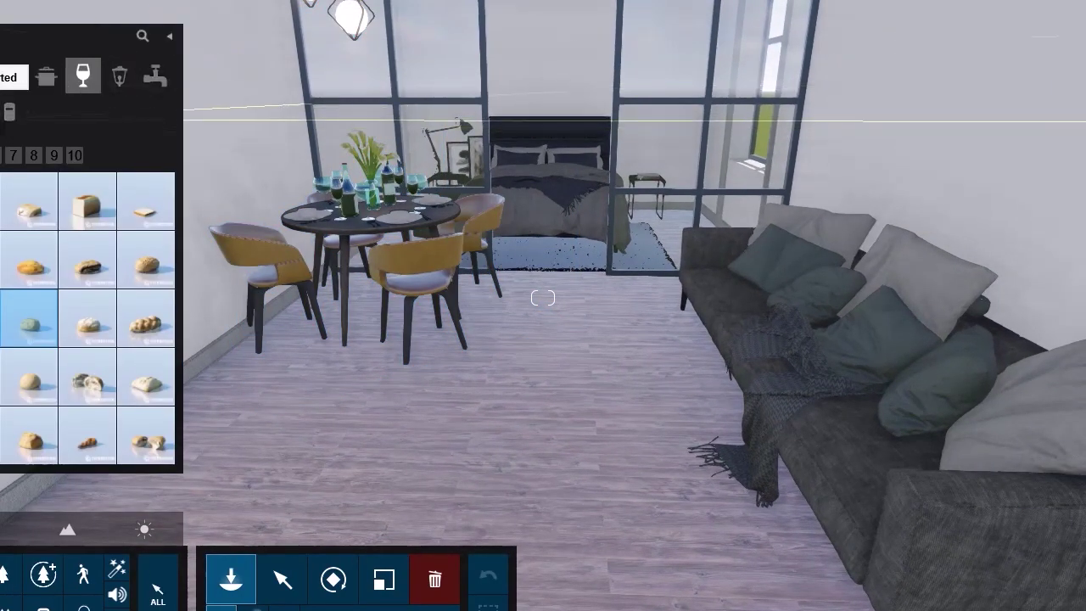
{"action": "left_click", "coordinate": [2, 76]}
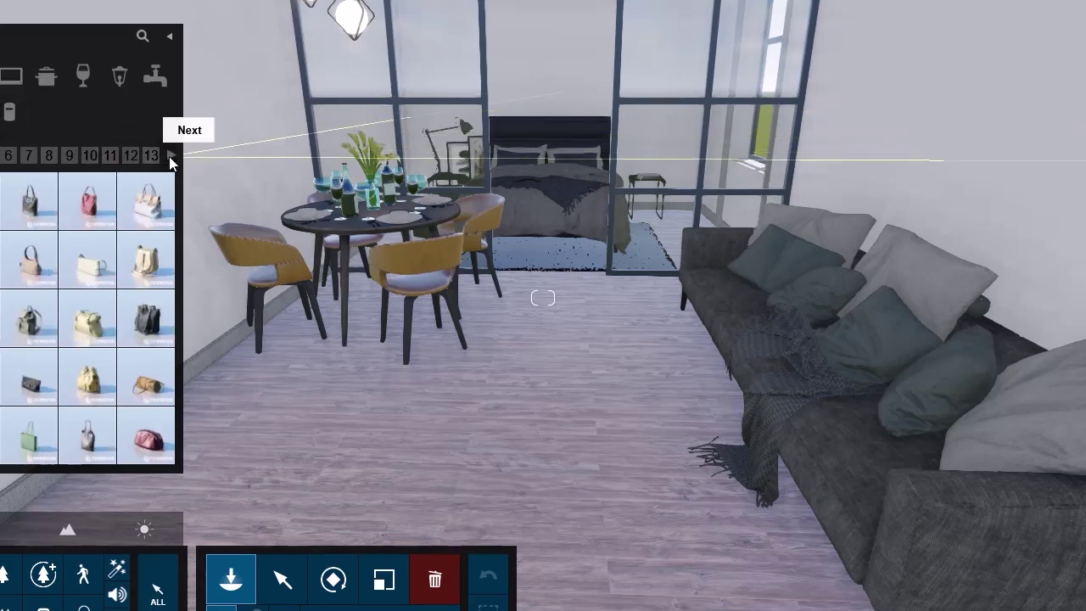
{"action": "left_click", "coordinate": [155, 154]}
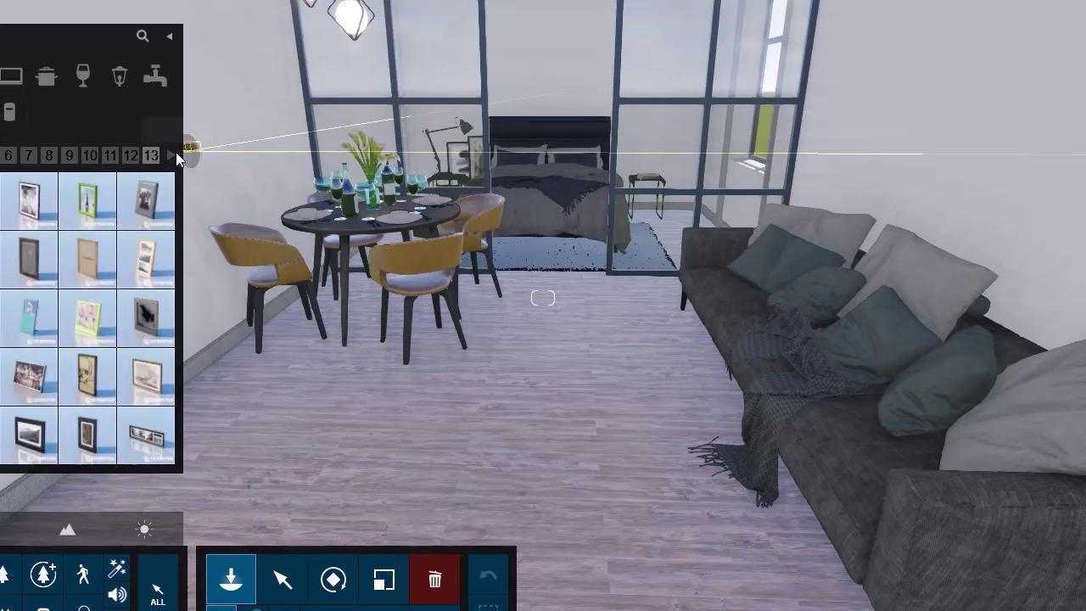
{"action": "left_click", "coordinate": [173, 152]}
{"action": "left_click", "coordinate": [172, 153]}
{"action": "left_click", "coordinate": [171, 153]}
{"action": "left_click", "coordinate": [172, 153]}
{"action": "mouse_move", "coordinate": [135, 210]}
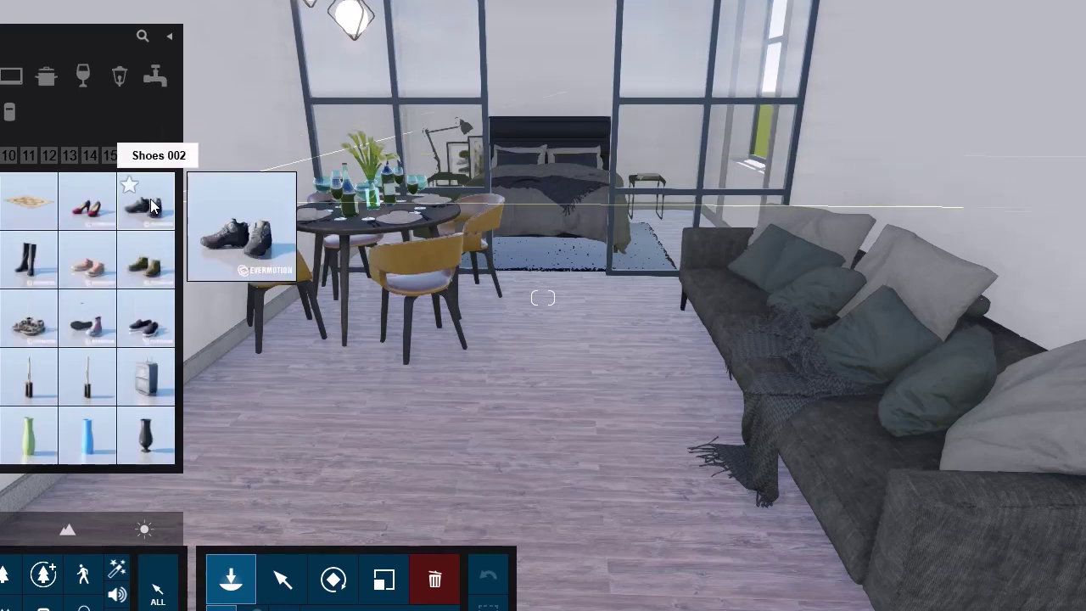
{"action": "left_click", "coordinate": [133, 163]}
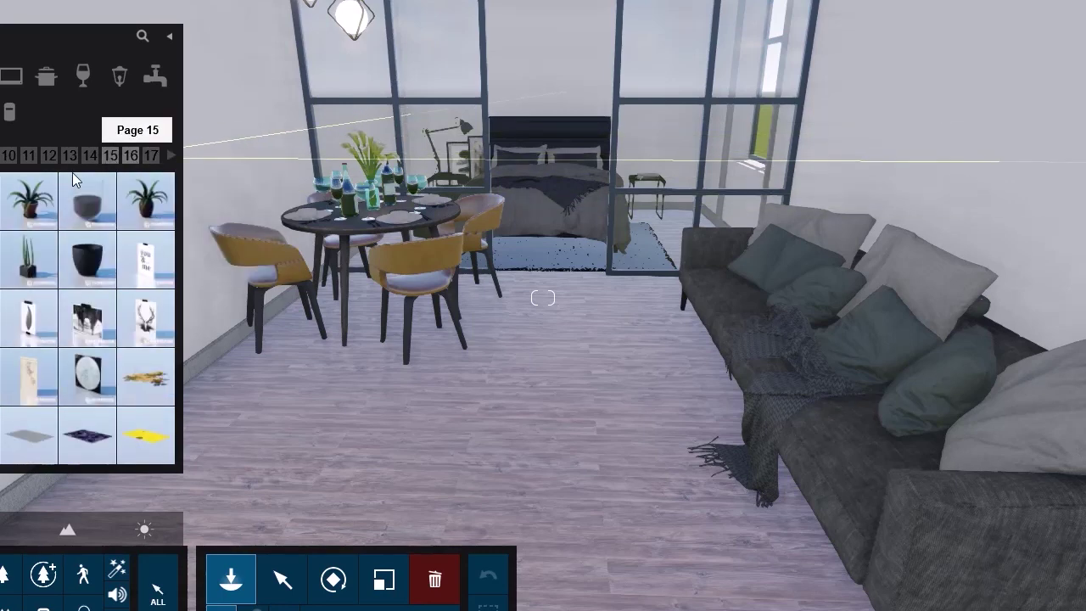
Place four potted plants in a group on the floor along the wall beside the dining set
{"action": "left_click", "coordinate": [195, 253]}
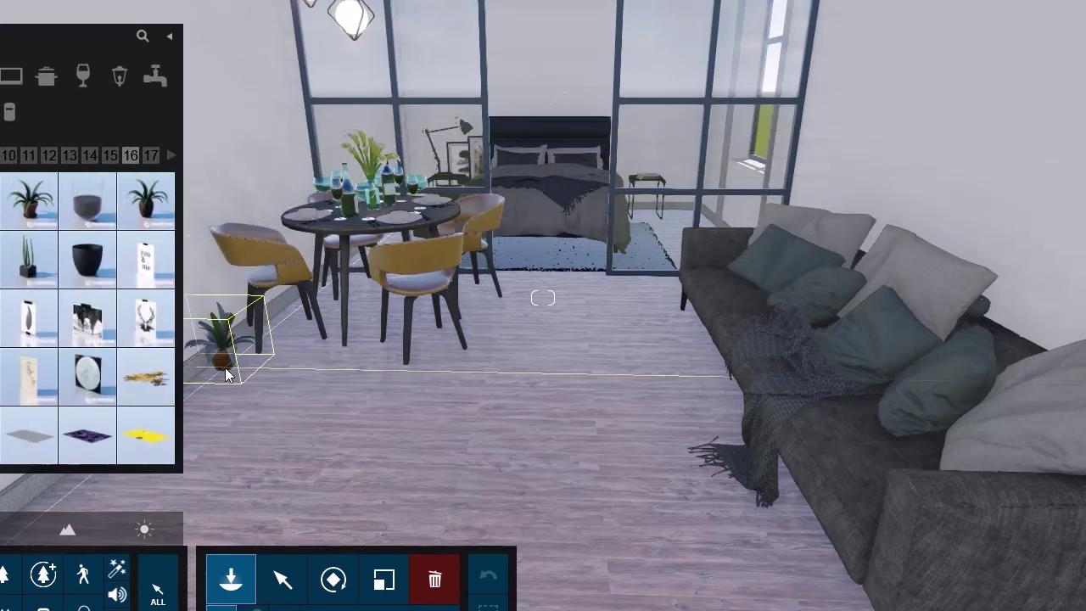
{"action": "left_click", "coordinate": [226, 369]}
{"action": "right_click_drag", "start_coordinate": [281, 373], "coordinate": [206, 277]}
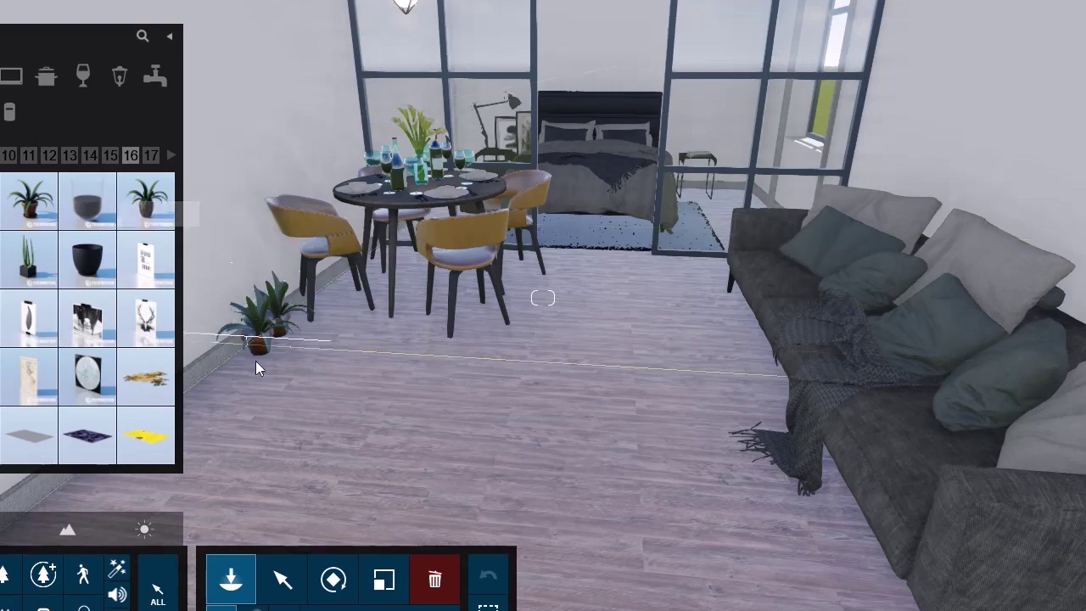
{"action": "left_click", "coordinate": [278, 373]}
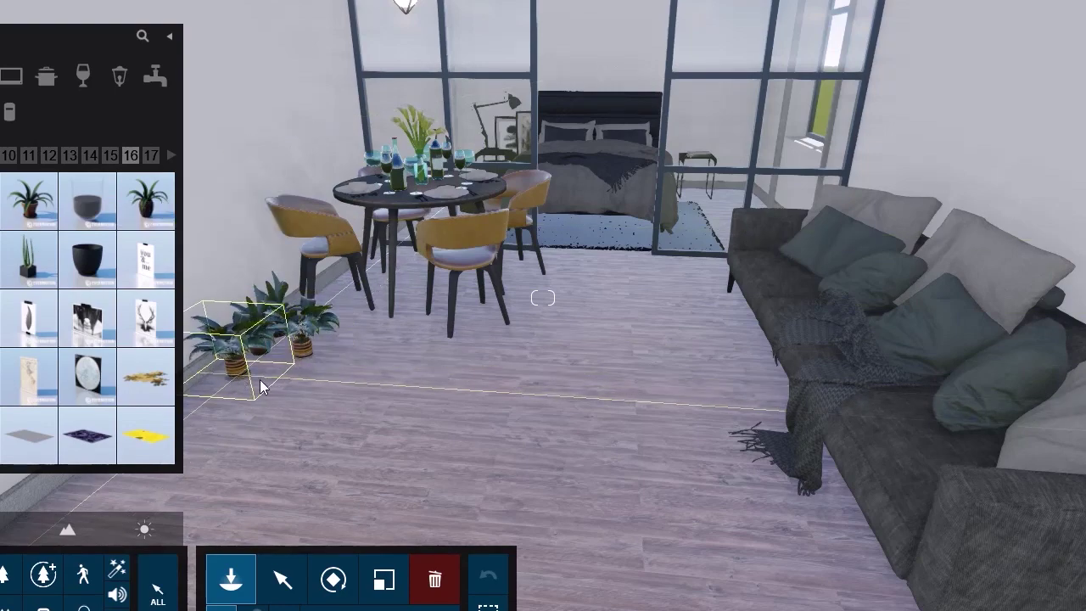
Delete the two potted plants nearest the camera from the group along the wall beside the dining set
{"action": "left_click", "coordinate": [434, 579]}
{"action": "left_click", "coordinate": [264, 351]}
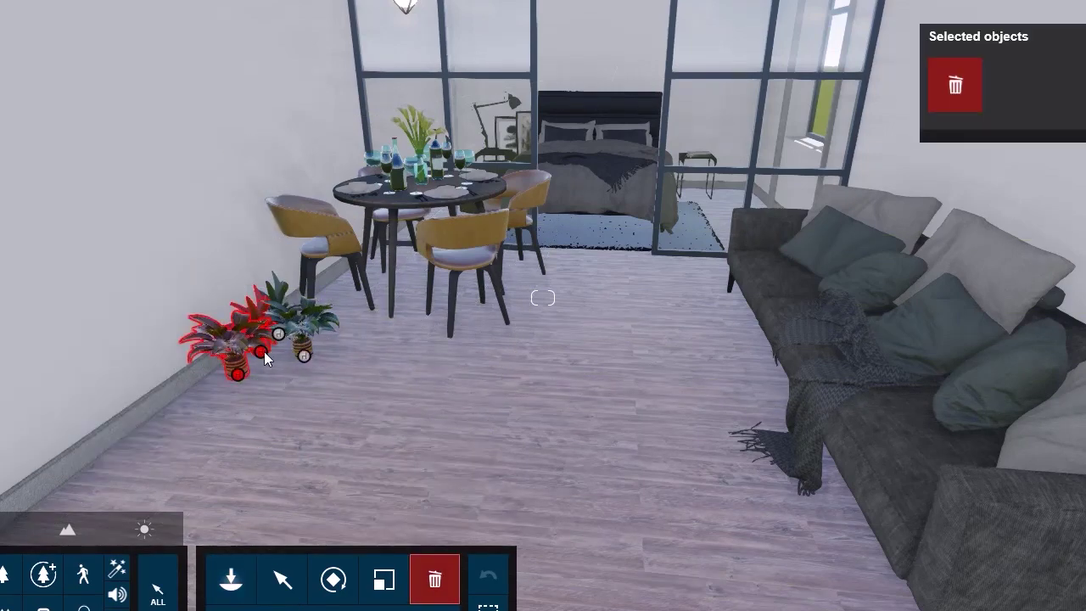
{"action": "left_click", "coordinate": [264, 351]}
{"action": "left_click", "coordinate": [229, 580]}
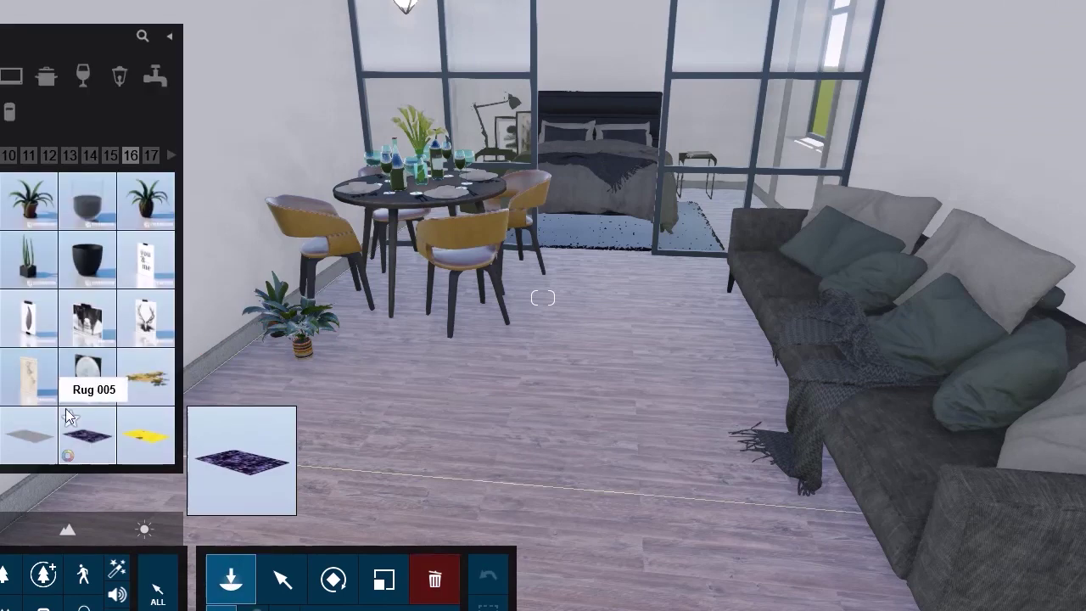
From page 15 of the assorted objects, place a small plant in a striped green pot and a large PlantPot 022 beside the remaining plants
{"action": "left_click", "coordinate": [109, 155]}
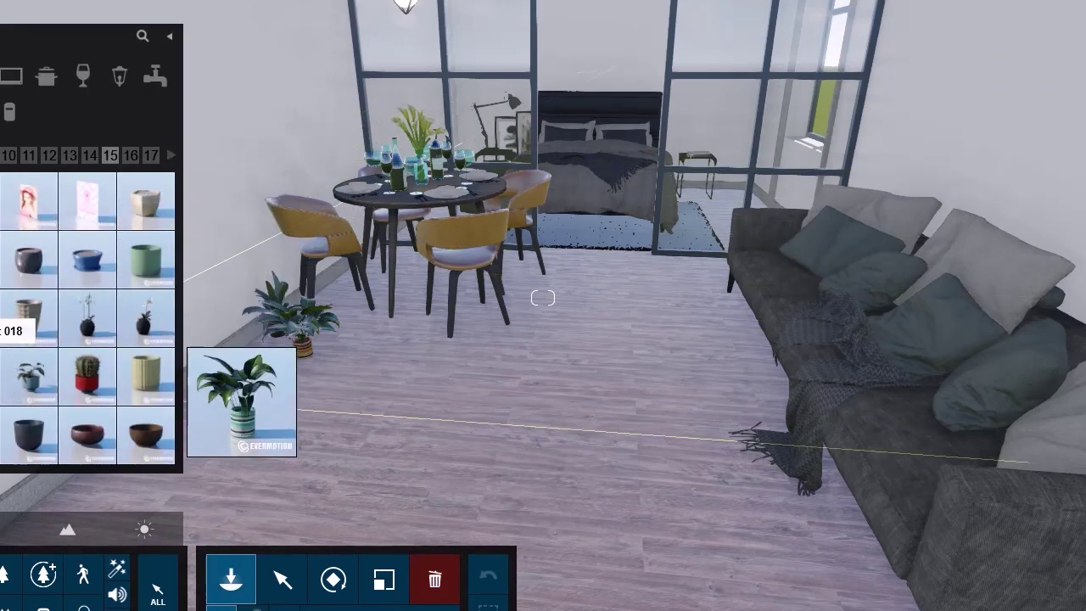
{"action": "left_click", "coordinate": [78, 371]}
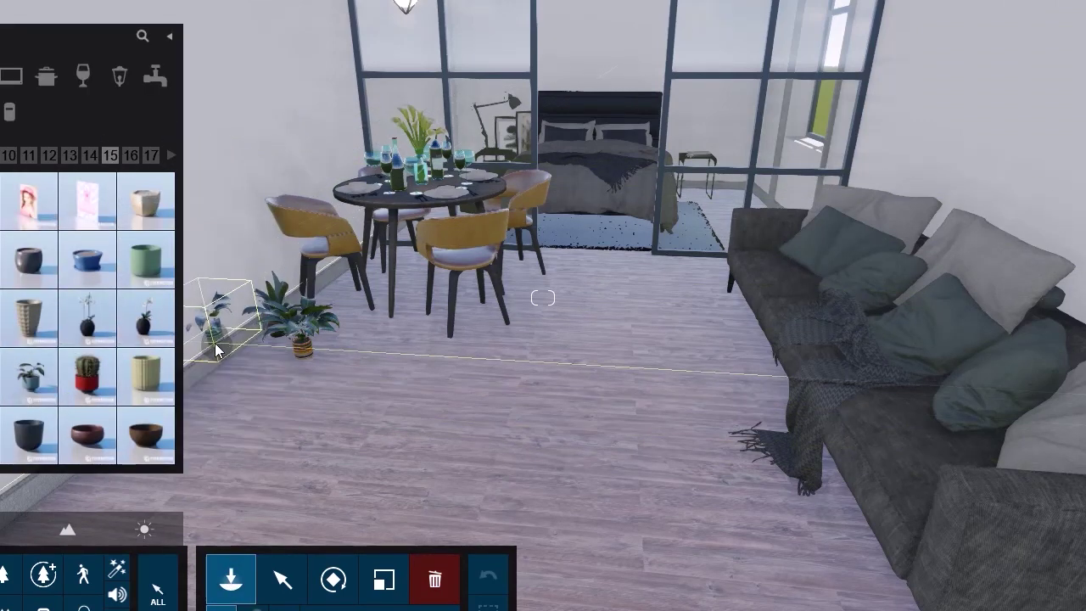
{"action": "left_click", "coordinate": [259, 369]}
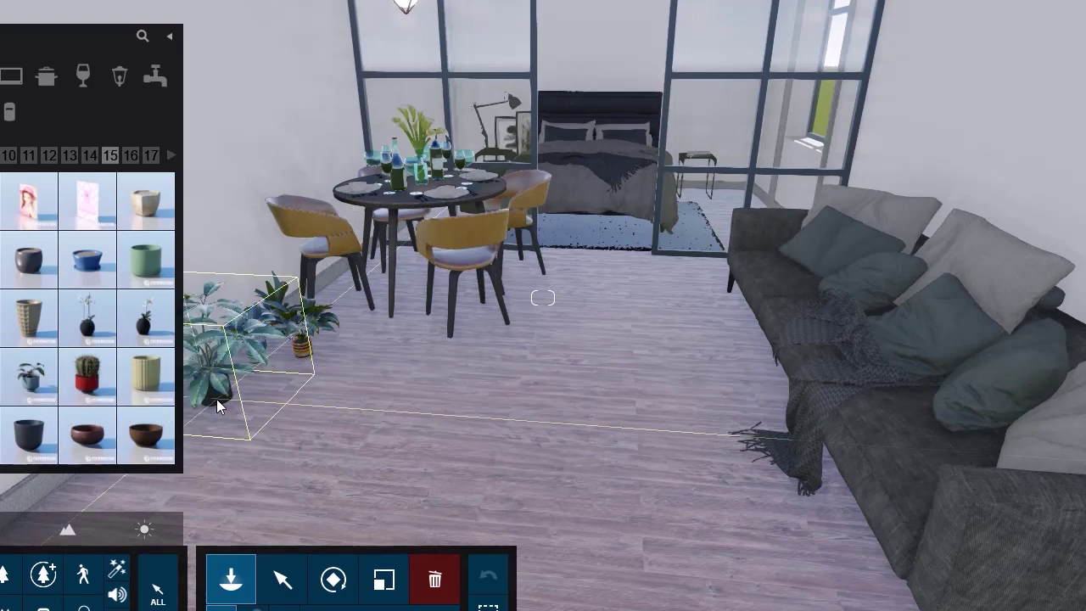
{"action": "left_click", "coordinate": [216, 399]}
Place a PlantPot 022 in the corner between the sofa and the glass partition and enlarge it
{"action": "left_click", "coordinate": [705, 310]}
{"action": "right_click_drag", "start_coordinate": [705, 311], "coordinate": [776, 212]}
{"action": "key", "text": "w"}
{"action": "right_click_drag", "start_coordinate": [543, 297], "coordinate": [649, 342]}
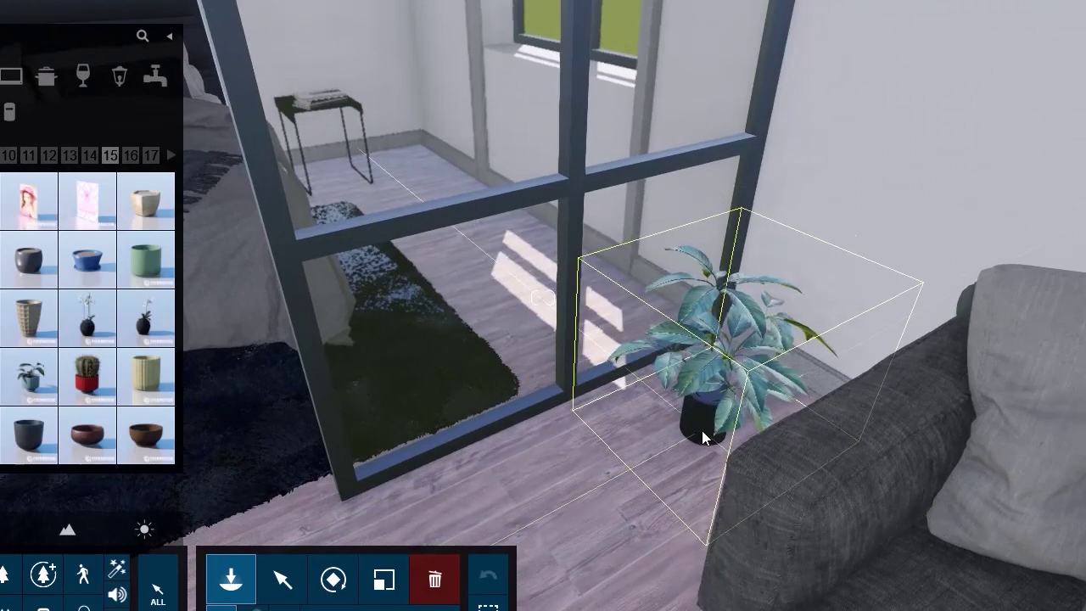
{"action": "left_click", "coordinate": [705, 405]}
{"action": "left_click", "coordinate": [385, 579]}
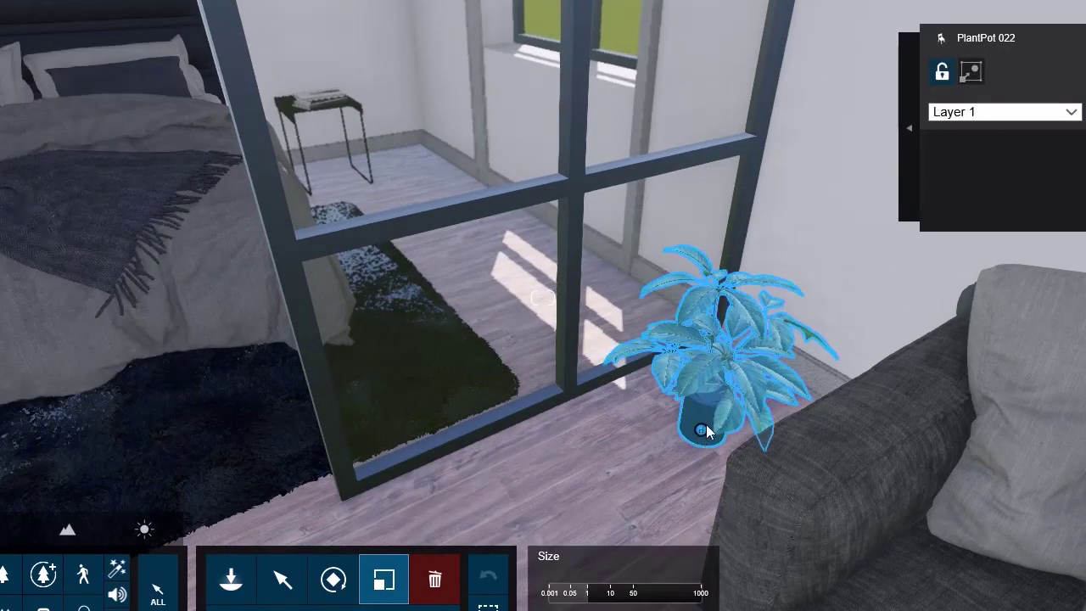
{"action": "left_click_drag", "start_coordinate": [706, 424], "coordinate": [658, 412]}
Place another potted plant in the bedroom, on the bedside table next to the window
{"action": "right_click_drag", "start_coordinate": [450, 322], "coordinate": [381, 110]}
{"action": "key", "text": "w"}
{"action": "right_click_drag", "start_coordinate": [9, 161], "coordinate": [26, 531]}
{"action": "left_click", "coordinate": [231, 579]}
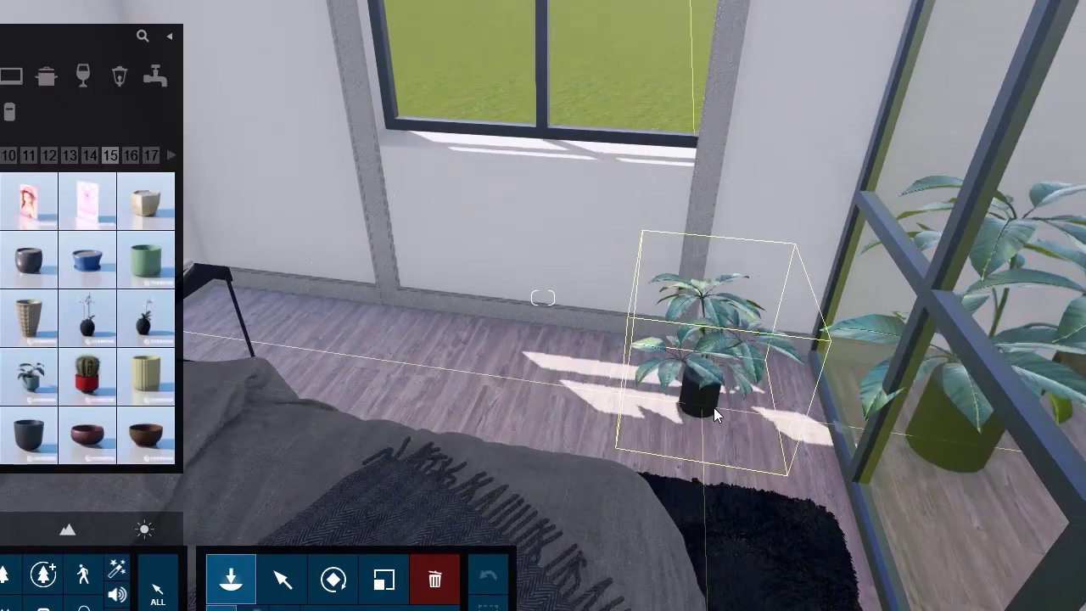
{"action": "left_click", "coordinate": [715, 409]}
{"action": "right_click_drag", "start_coordinate": [576, 406], "coordinate": [357, 297]}
{"action": "right_click_drag", "start_coordinate": [688, 560], "coordinate": [654, 543]}
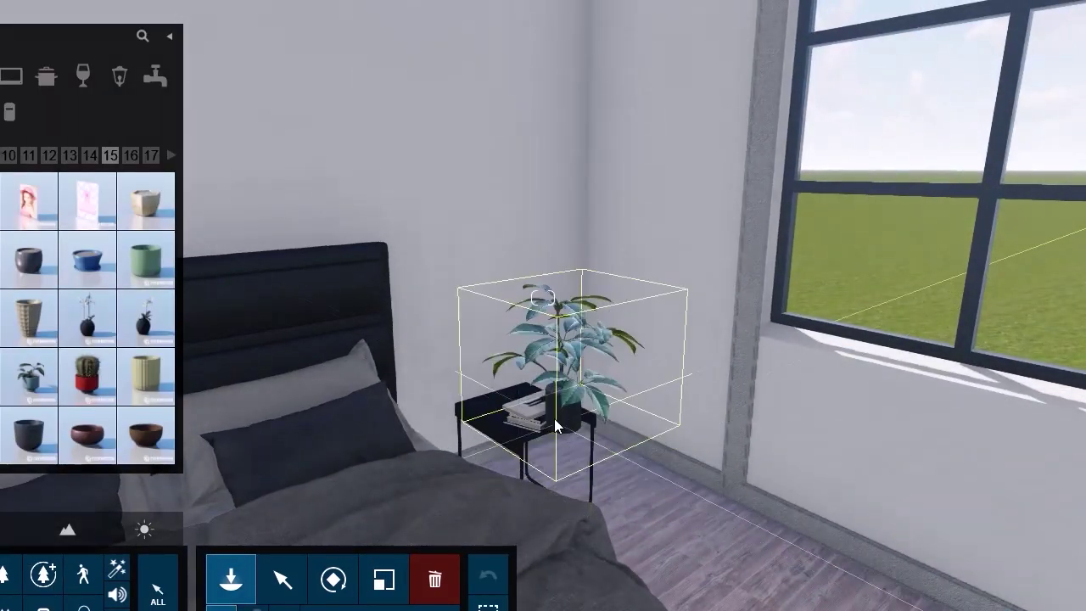
{"action": "right_click_drag", "start_coordinate": [564, 305], "coordinate": [556, 288]}
{"action": "key", "text": "s"}
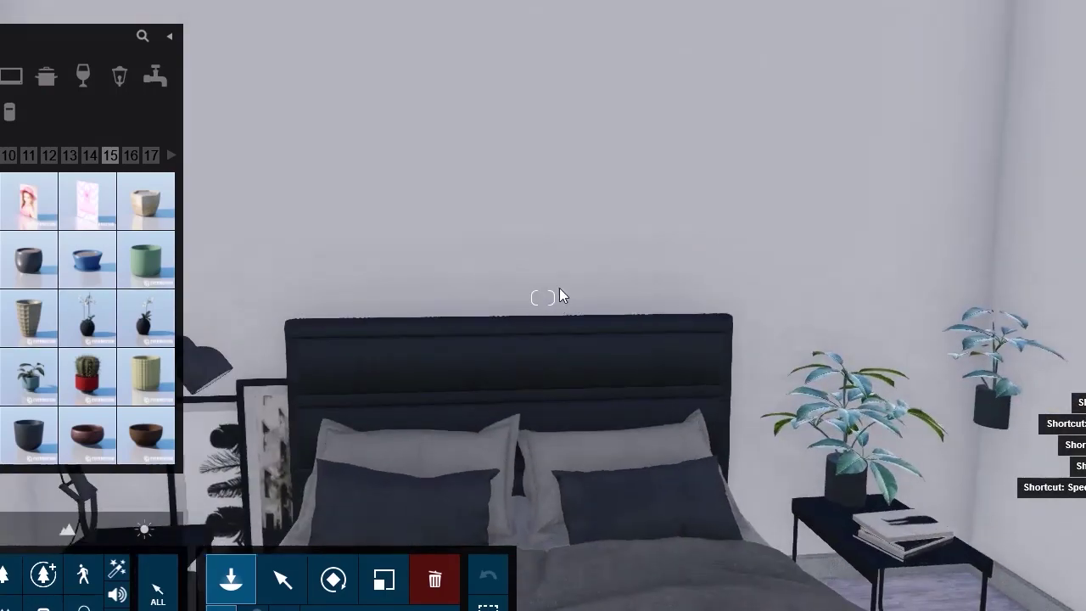
{"action": "key", "text": "w"}
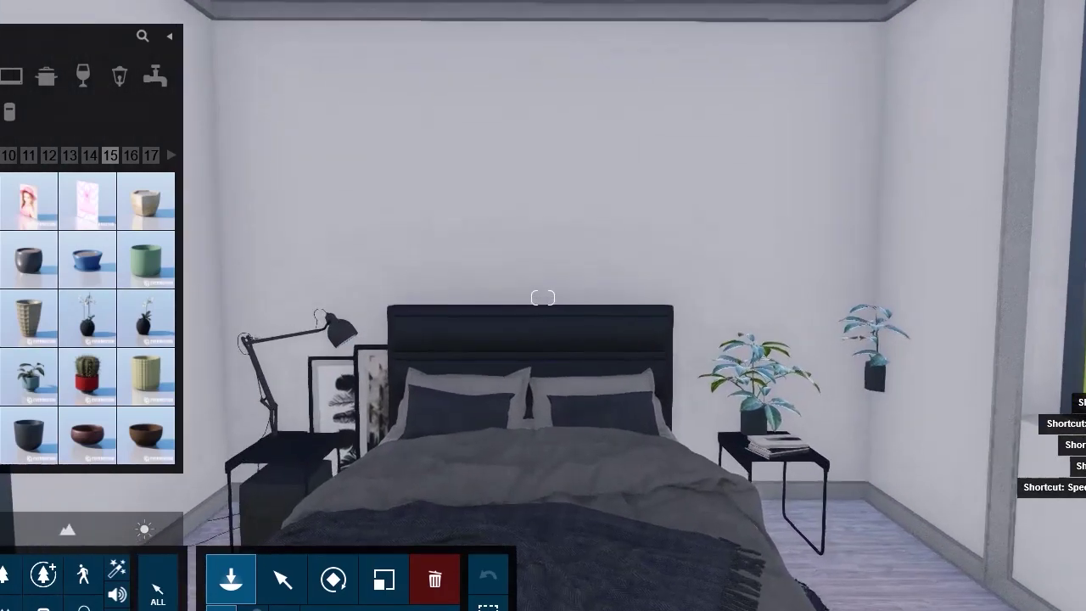
{"action": "right_click_drag", "start_coordinate": [687, 294], "coordinate": [736, 288]}
Open the ceiling's material for editing and increase its white colorization
{"action": "left_click", "coordinate": [9, 528]}
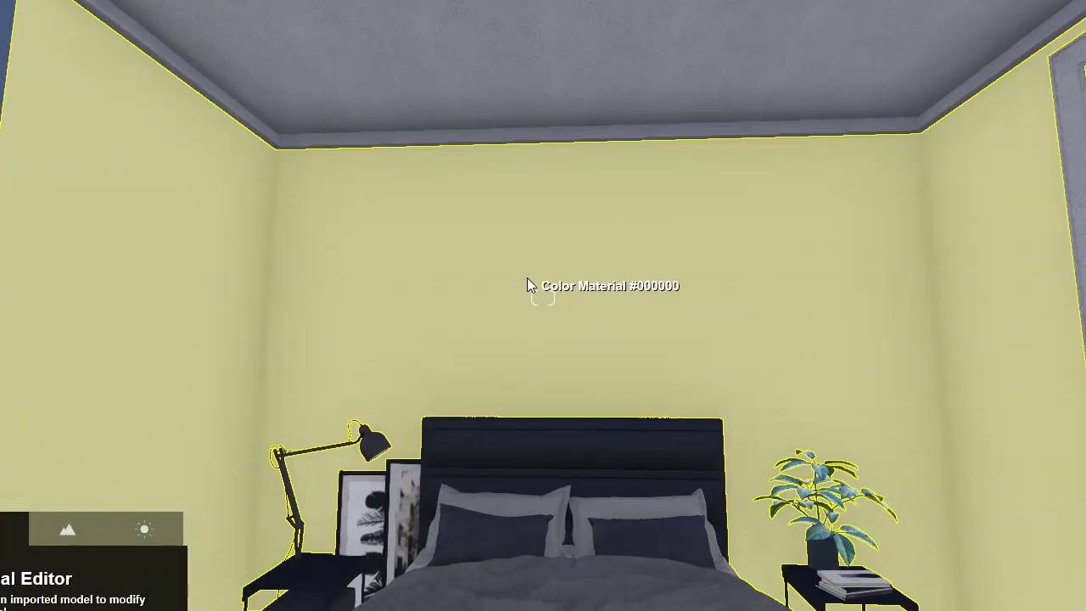
{"action": "left_click", "coordinate": [526, 281]}
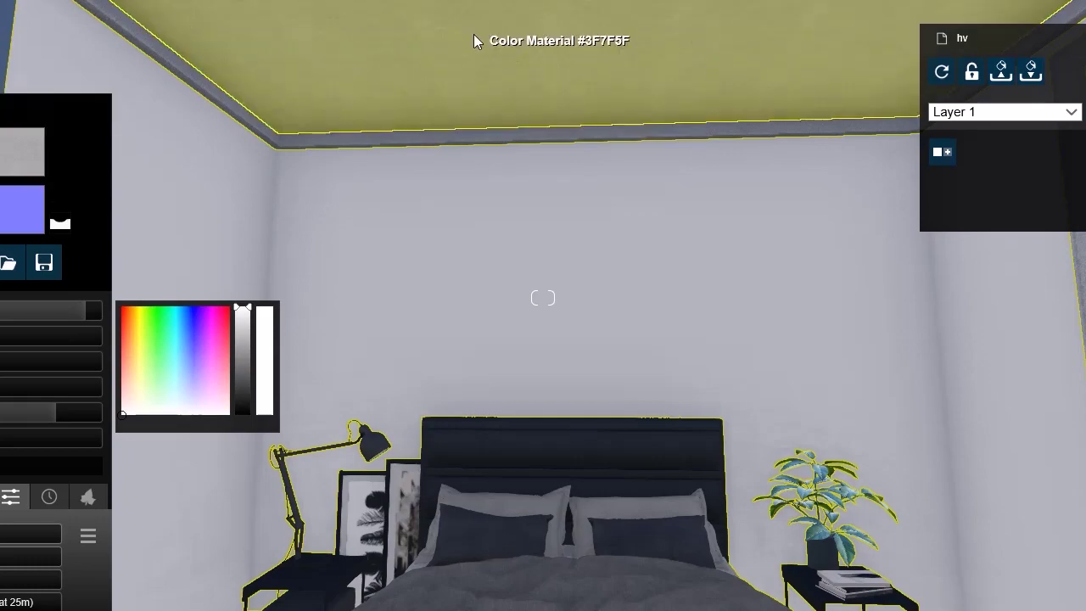
{"action": "left_click", "coordinate": [473, 34]}
{"action": "left_click_drag", "start_coordinate": [26, 316], "coordinate": [80, 323]}
Switch to photo mode and frame the dining set and sofa facing the bedroom, at a camera height of about 1.23 m
{"action": "right_click_drag", "start_coordinate": [356, 293], "coordinate": [903, 320]}
{"action": "key", "text": "s"}
{"action": "key", "text": "d"}
{"action": "key", "text": "s"}
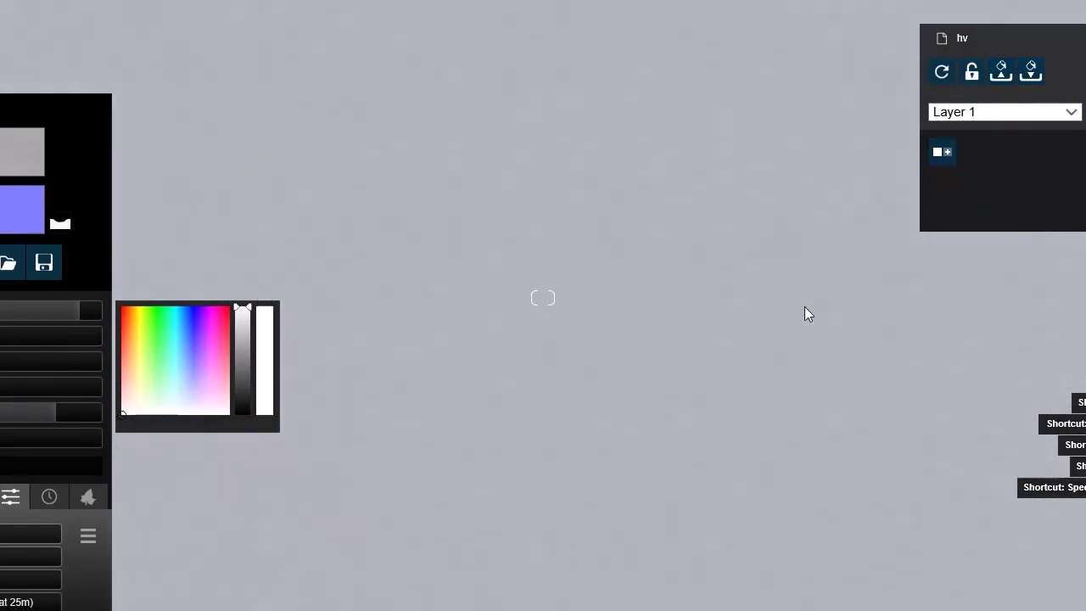
{"action": "key", "text": "w"}
{"action": "key", "text": "s"}
{"action": "right_click_drag", "start_coordinate": [770, 327], "coordinate": [670, 327]}
{"action": "key", "text": "s"}
{"action": "key", "text": "w"}
{"action": "right_click_drag", "start_coordinate": [958, 296], "coordinate": [1048, 296]}
{"action": "key", "text": "Escape"}
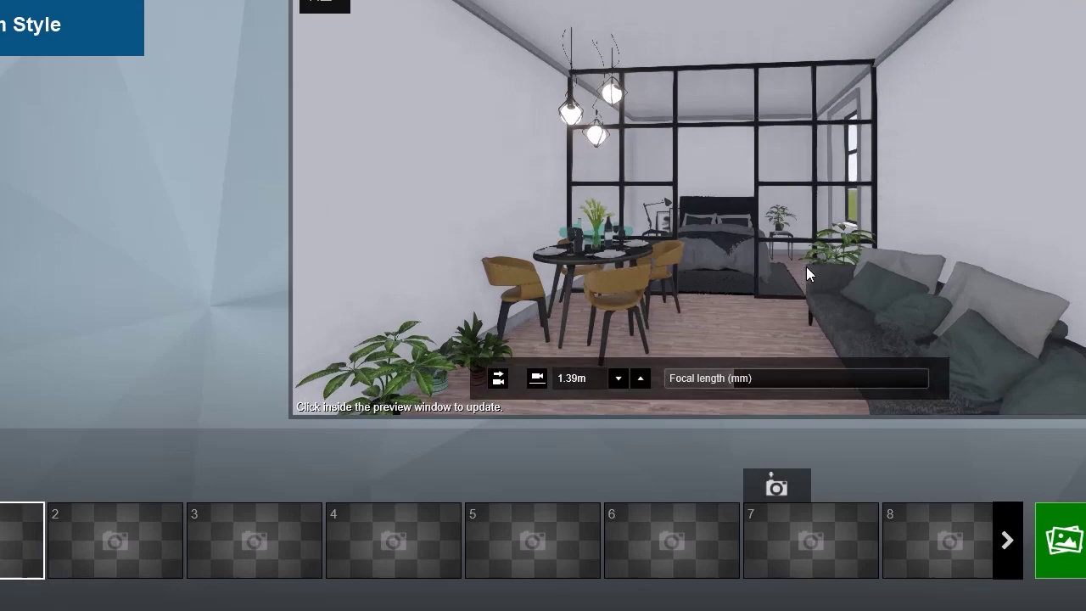
{"action": "key", "text": "w"}
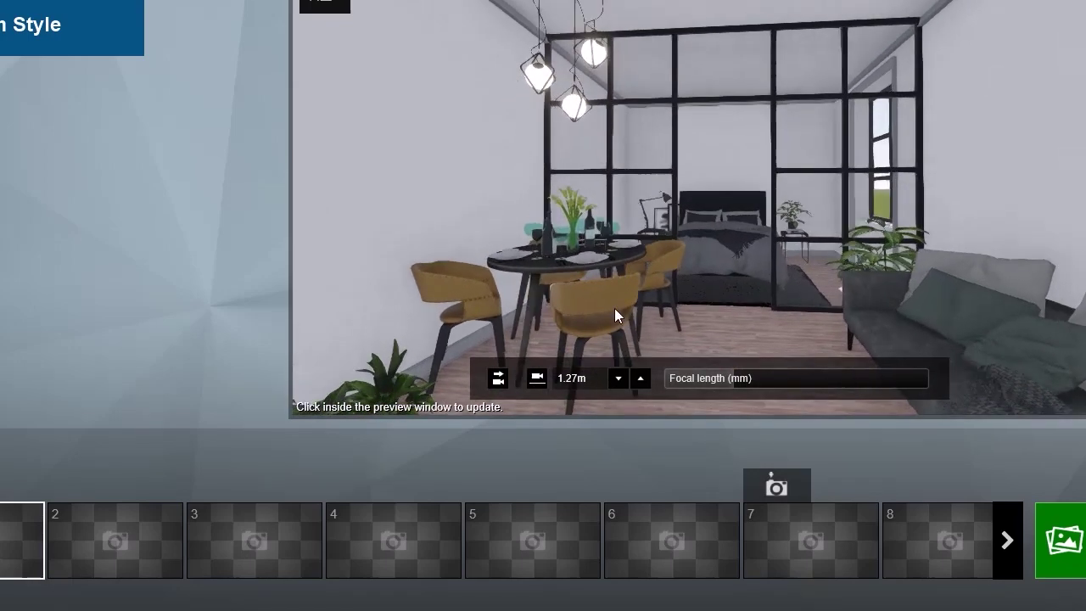
{"action": "right_click_drag", "start_coordinate": [567, 308], "coordinate": [695, 173]}
{"action": "key", "text": "s"}
Apply the Interior style to the photo and rotate the sky heading in the first effect of its list
{"action": "left_click", "coordinate": [80, 25]}
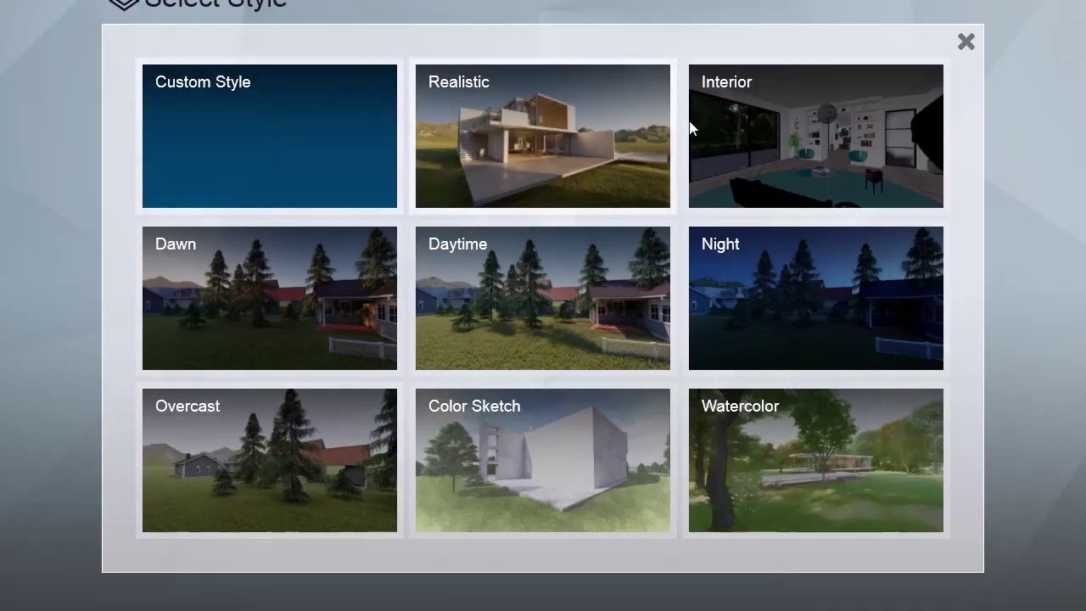
{"action": "left_click", "coordinate": [812, 110]}
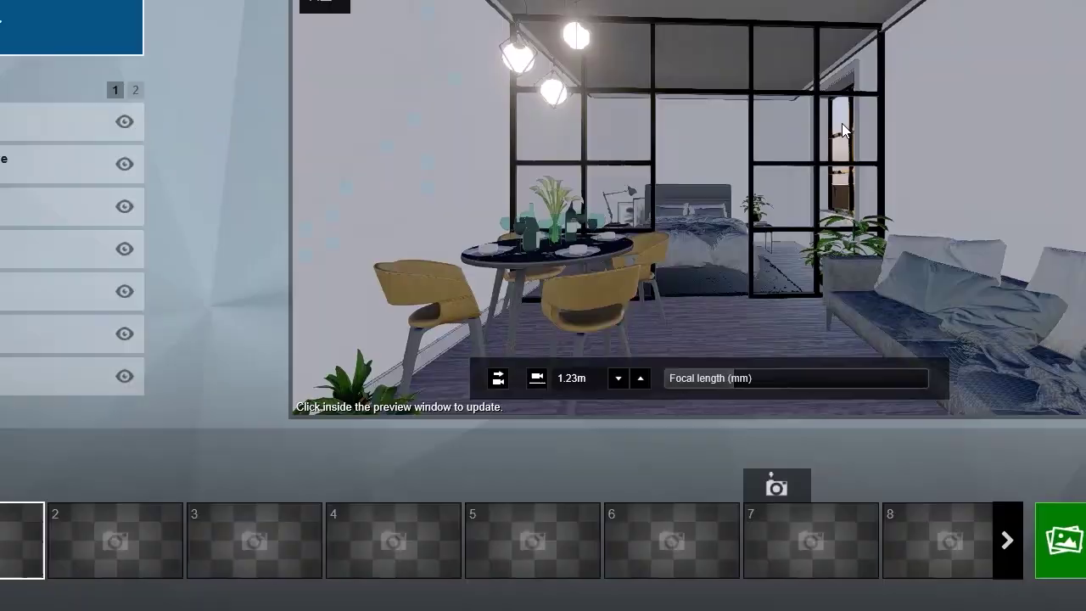
{"action": "key", "text": "s"}
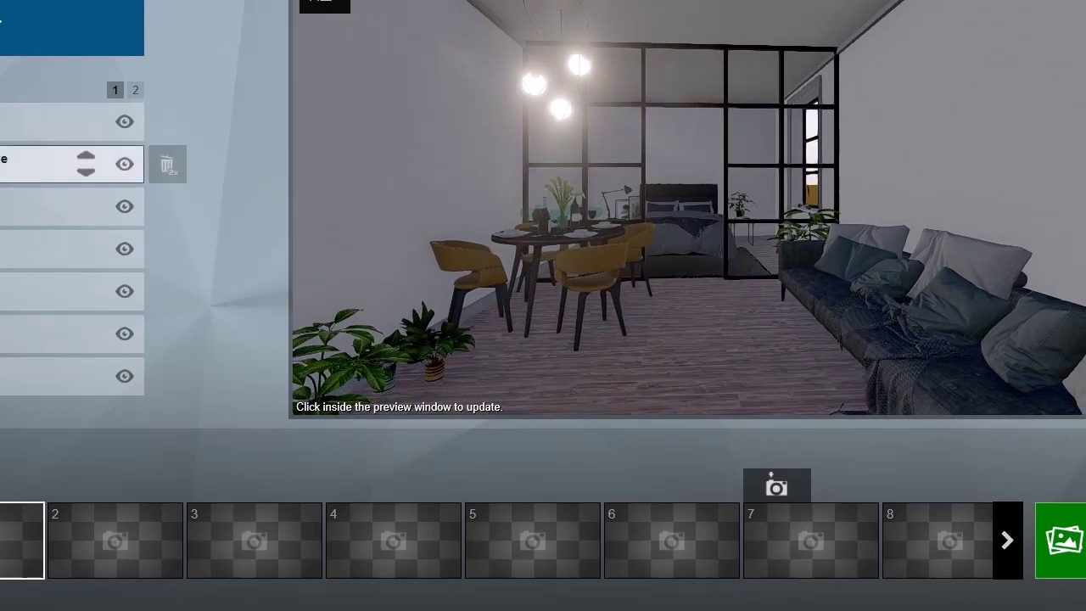
{"action": "left_click", "coordinate": [4, 122]}
{"action": "left_click_drag", "start_coordinate": [17, 221], "coordinate": [65, 223]}
Increase the focal length, move the camera back, and add the Near Clip Plane effect with enough distance to cut away the blocking wall
{"action": "left_click_drag", "start_coordinate": [744, 378], "coordinate": [775, 376]}
{"action": "scroll", "coordinate": [773, 253], "scroll_direction": "down", "scroll_amount": 6}
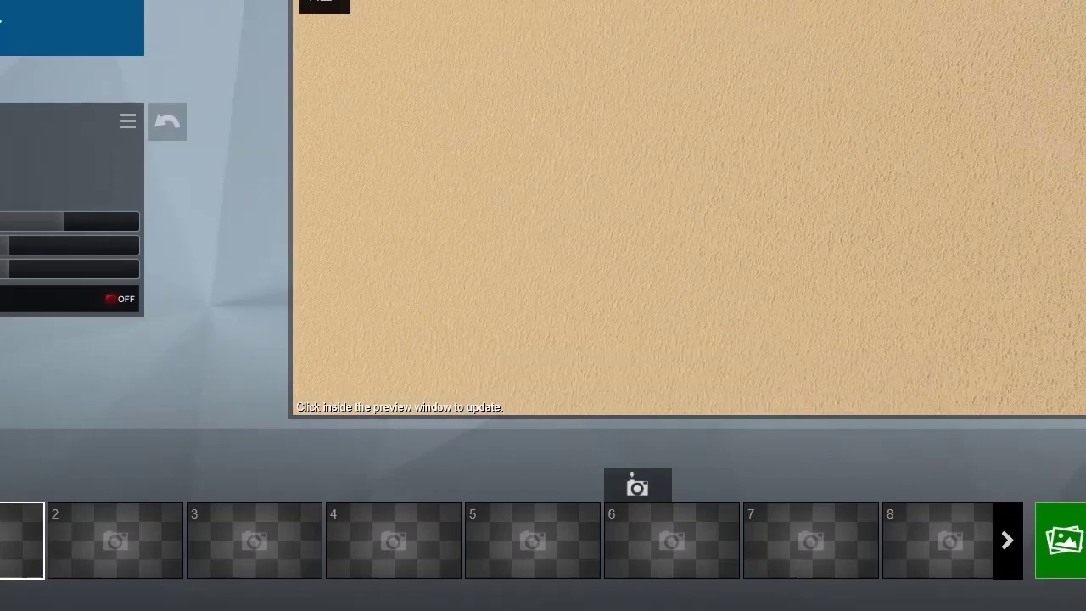
{"action": "left_click", "coordinate": [51, 28]}
{"action": "left_click", "coordinate": [209, 360]}
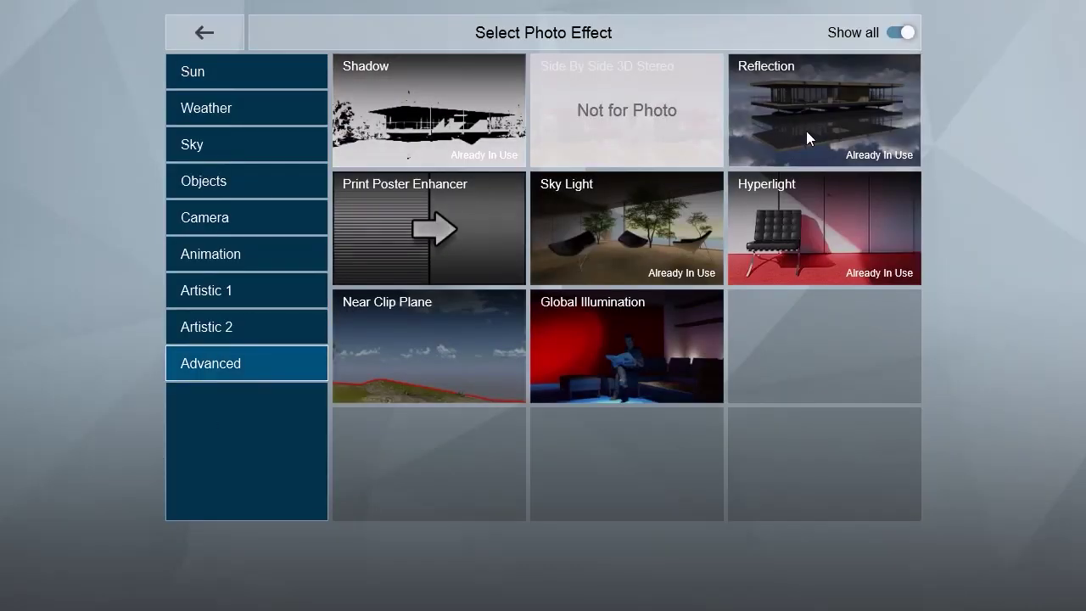
{"action": "left_click", "coordinate": [389, 363]}
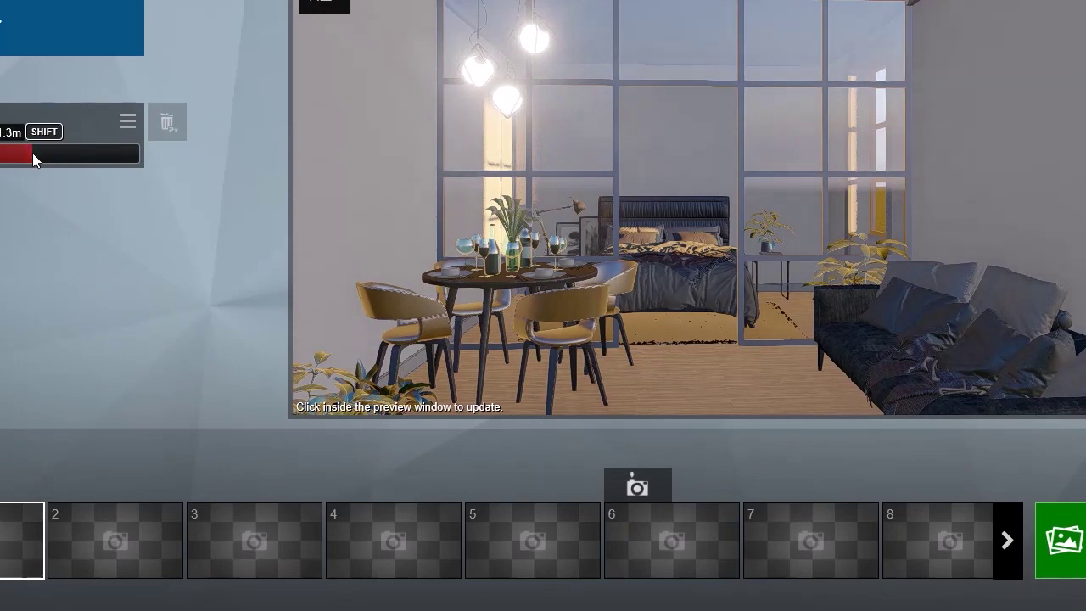
{"action": "middle_click_drag", "start_coordinate": [726, 338], "coordinate": [786, 335]}
{"action": "left_click", "coordinate": [782, 384]}
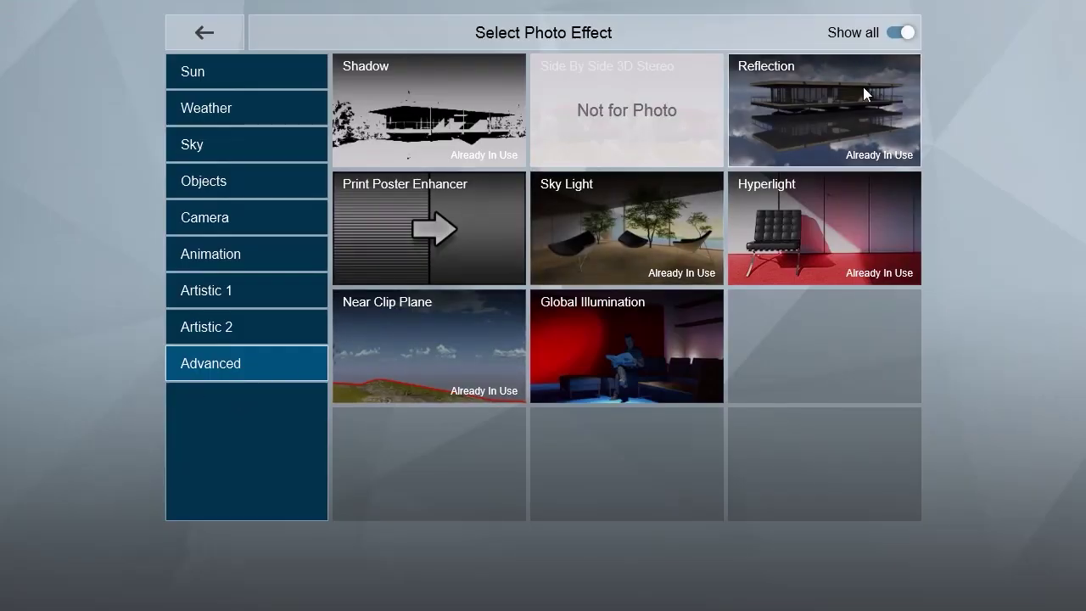
{"action": "left_click", "coordinate": [863, 90]}
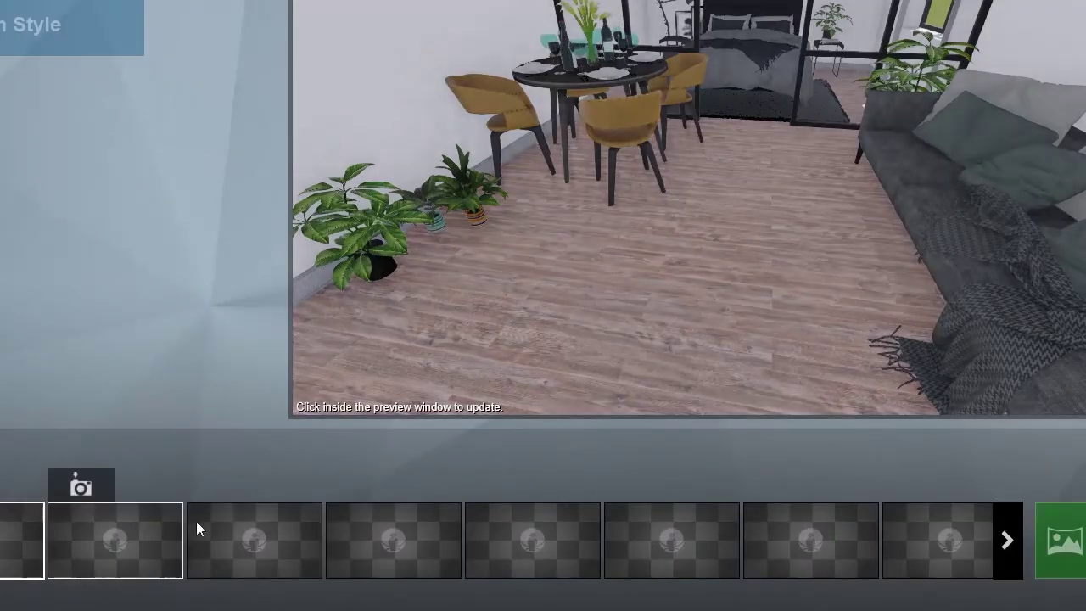
{"action": "key", "text": "w"}
{"action": "key", "text": "s"}
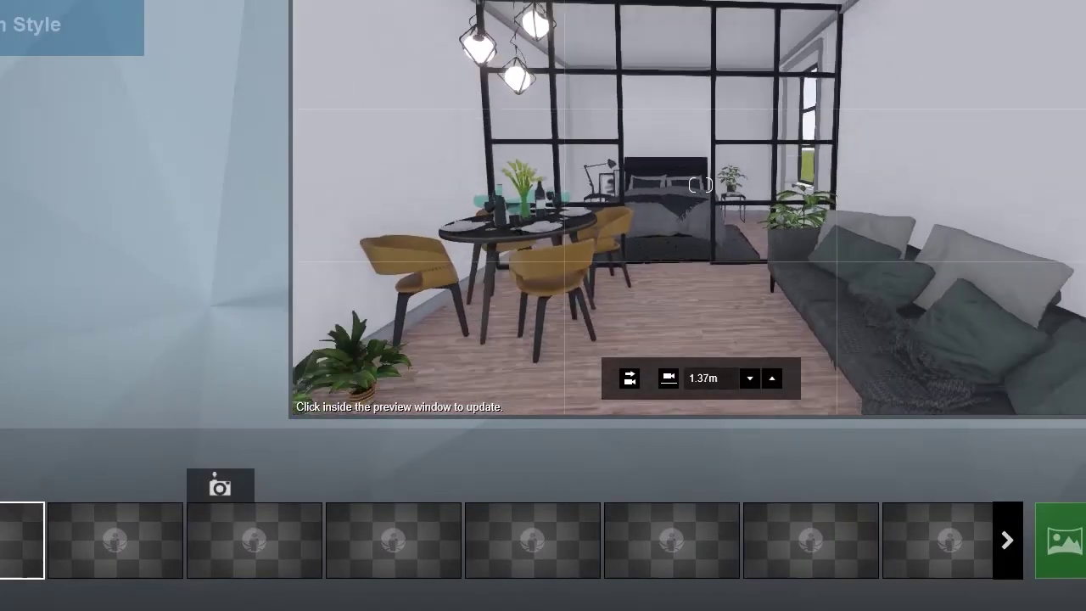
{"action": "key", "text": "q"}
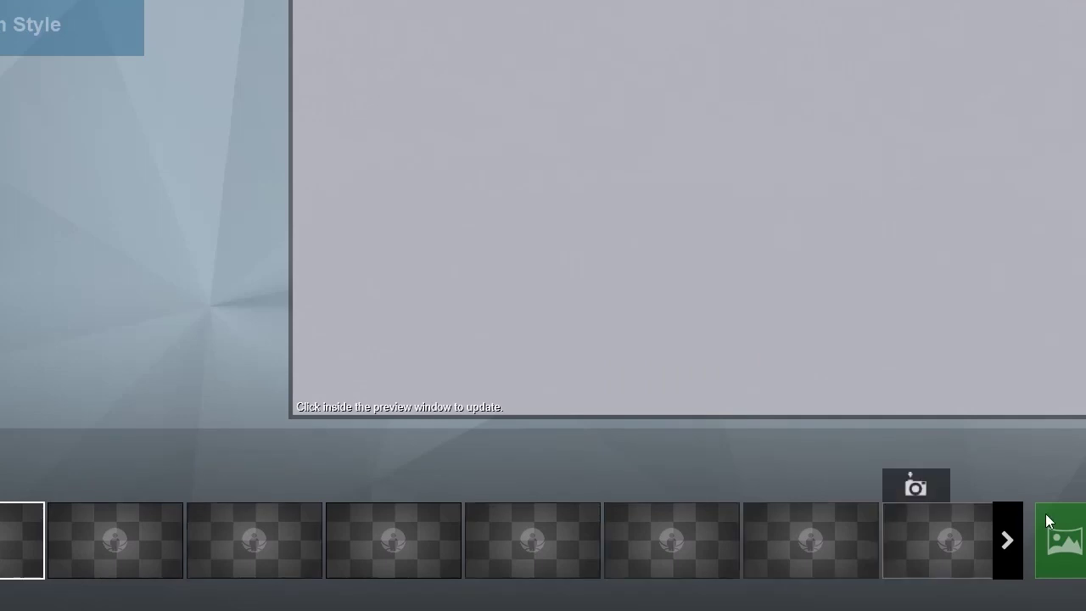
Increase the focal length and frame the dining set, bed and plants at a camera height of about 1.38 m, then update the preview
{"action": "left_click", "coordinate": [672, 371]}
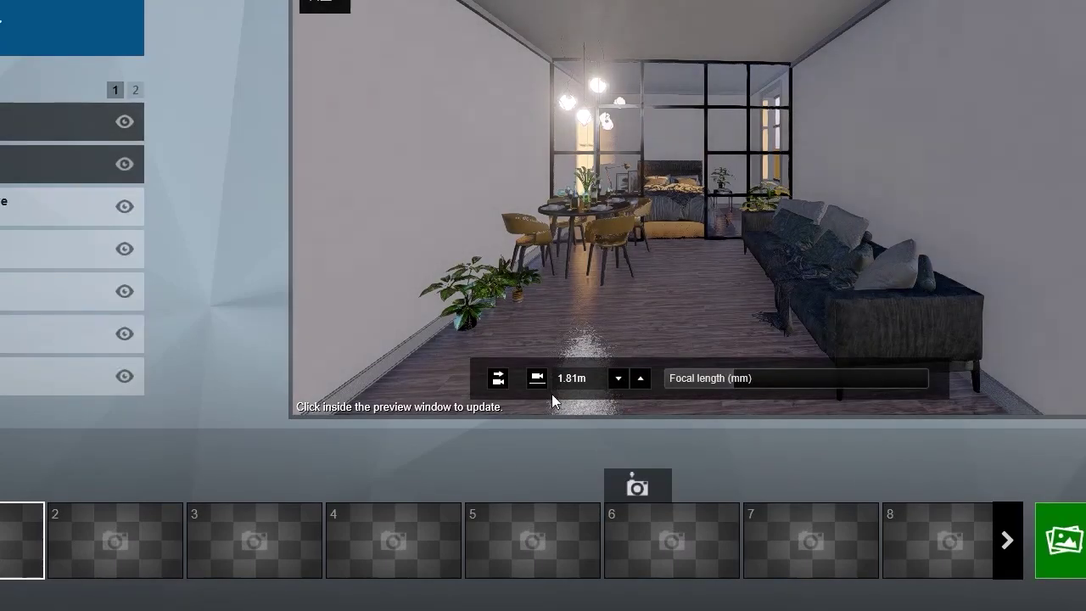
{"action": "left_click_drag", "start_coordinate": [750, 372], "coordinate": [773, 312]}
{"action": "right_click_drag", "start_coordinate": [773, 305], "coordinate": [783, 327]}
{"action": "left_click_drag", "start_coordinate": [787, 382], "coordinate": [790, 383]}
{"action": "middle_click_drag", "start_coordinate": [863, 278], "coordinate": [878, 253]}
{"action": "right_click_drag", "start_coordinate": [878, 253], "coordinate": [877, 222]}
{"action": "left_click_drag", "start_coordinate": [816, 375], "coordinate": [808, 379]}
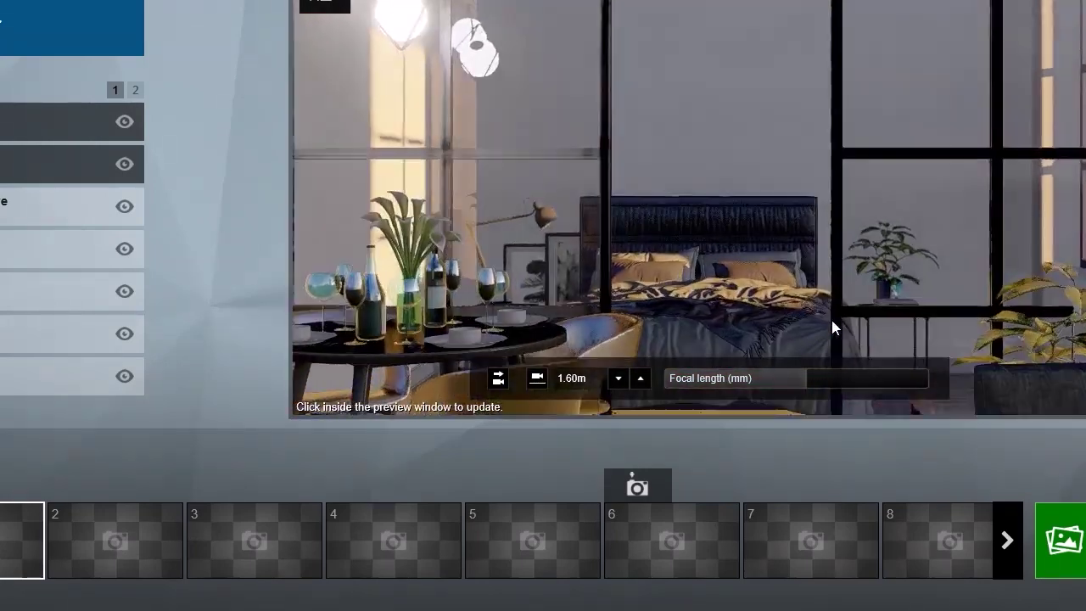
{"action": "scroll", "coordinate": [833, 321], "scroll_direction": "down", "scroll_amount": 3}
{"action": "middle_click_drag", "start_coordinate": [865, 342], "coordinate": [891, 366]}
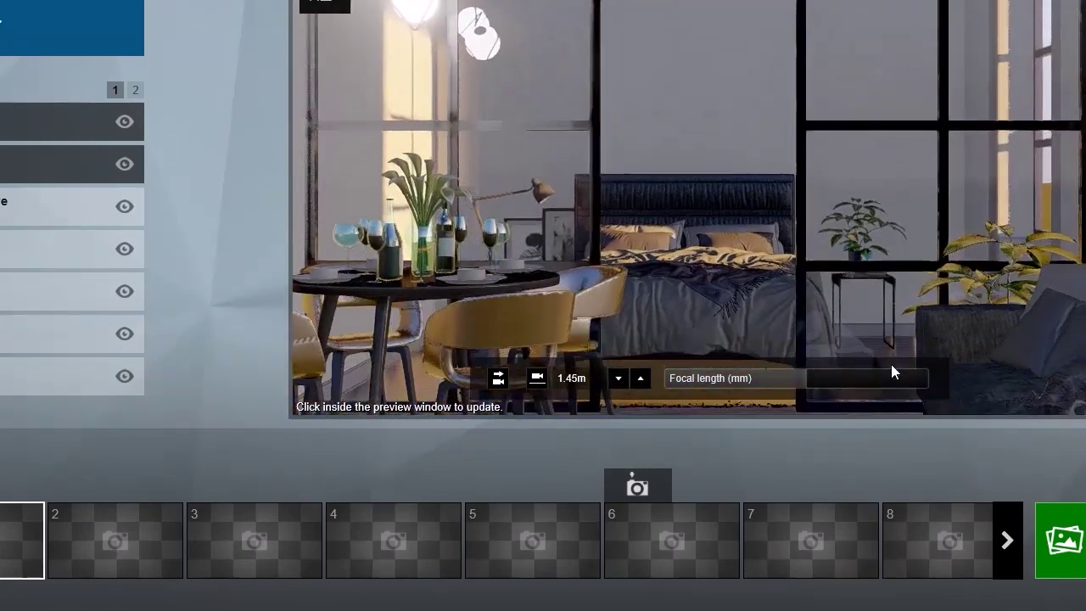
{"action": "right_click_drag", "start_coordinate": [899, 367], "coordinate": [912, 373]}
{"action": "left_click", "coordinate": [836, 243]}
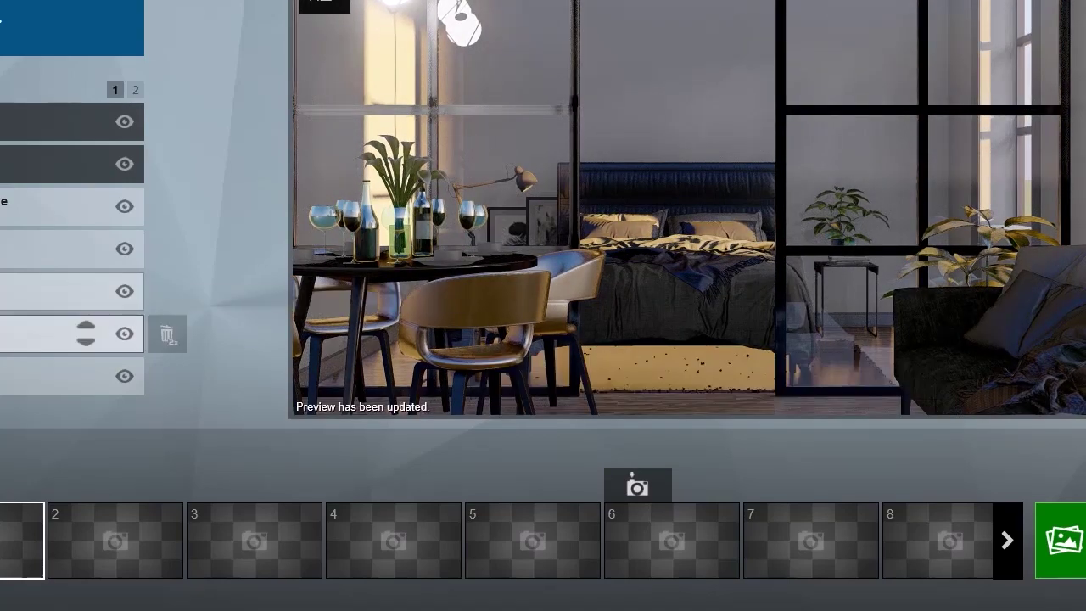
Set the amount of the last effect on the first page of the effects list to 0.7 and update the preview
{"action": "left_click", "coordinate": [3, 375]}
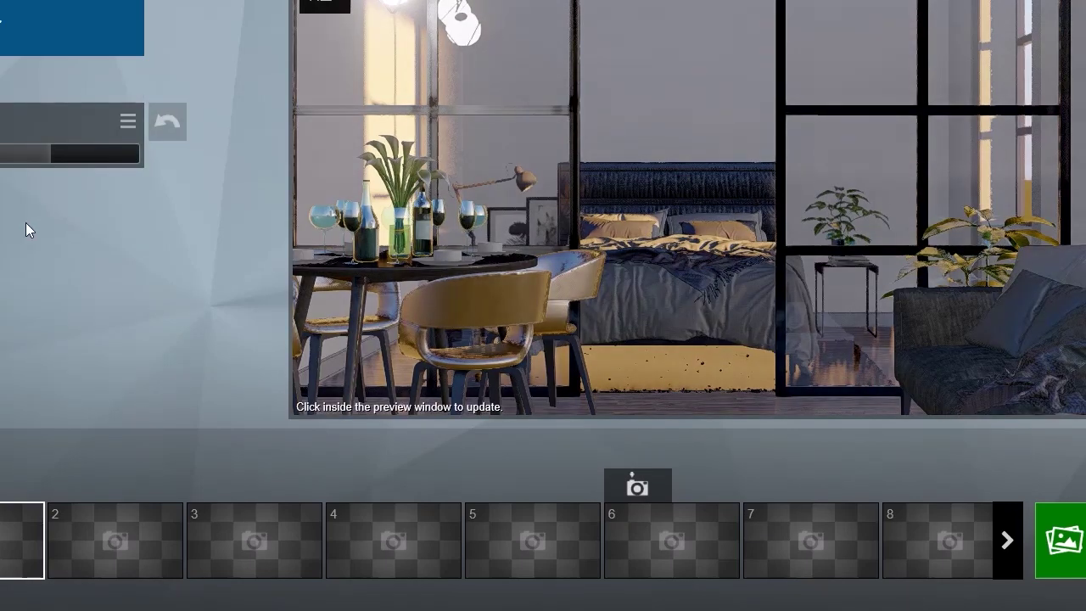
{"action": "left_click_drag", "start_coordinate": [65, 149], "coordinate": [73, 149]}
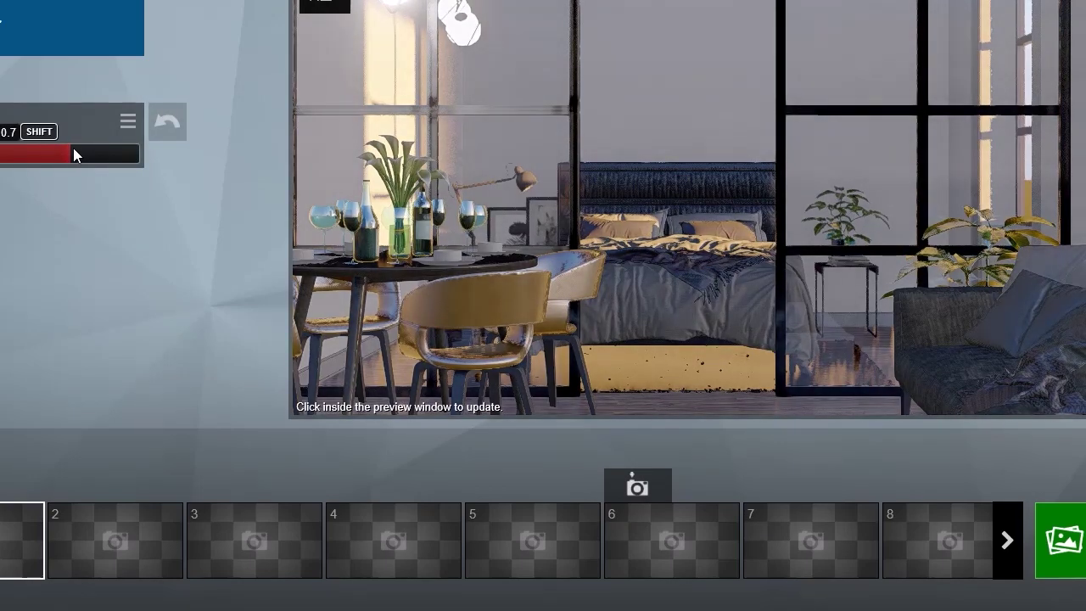
{"action": "left_click", "coordinate": [1026, 199]}
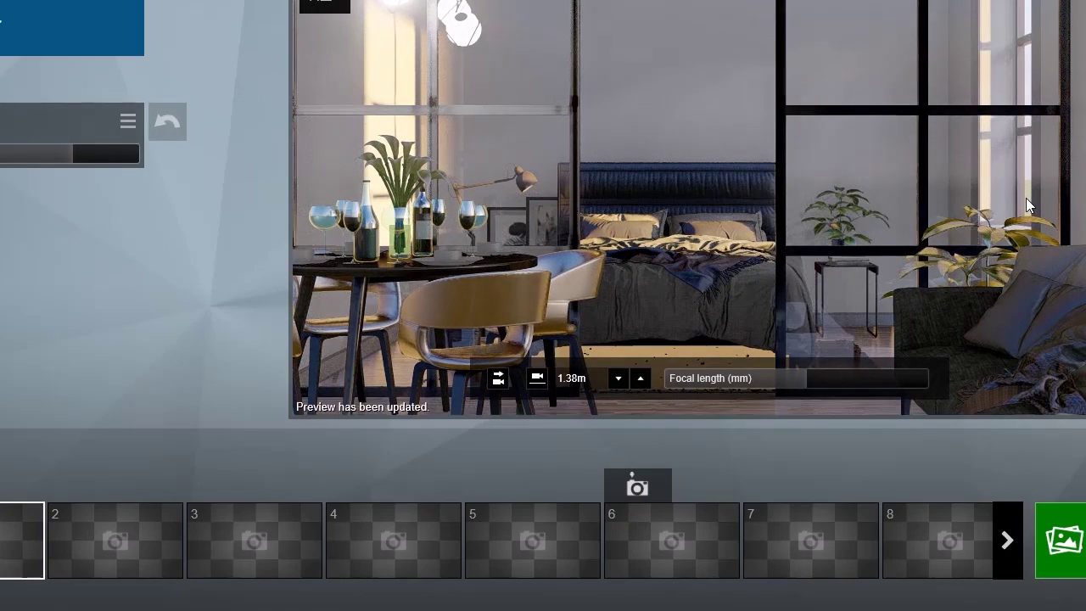